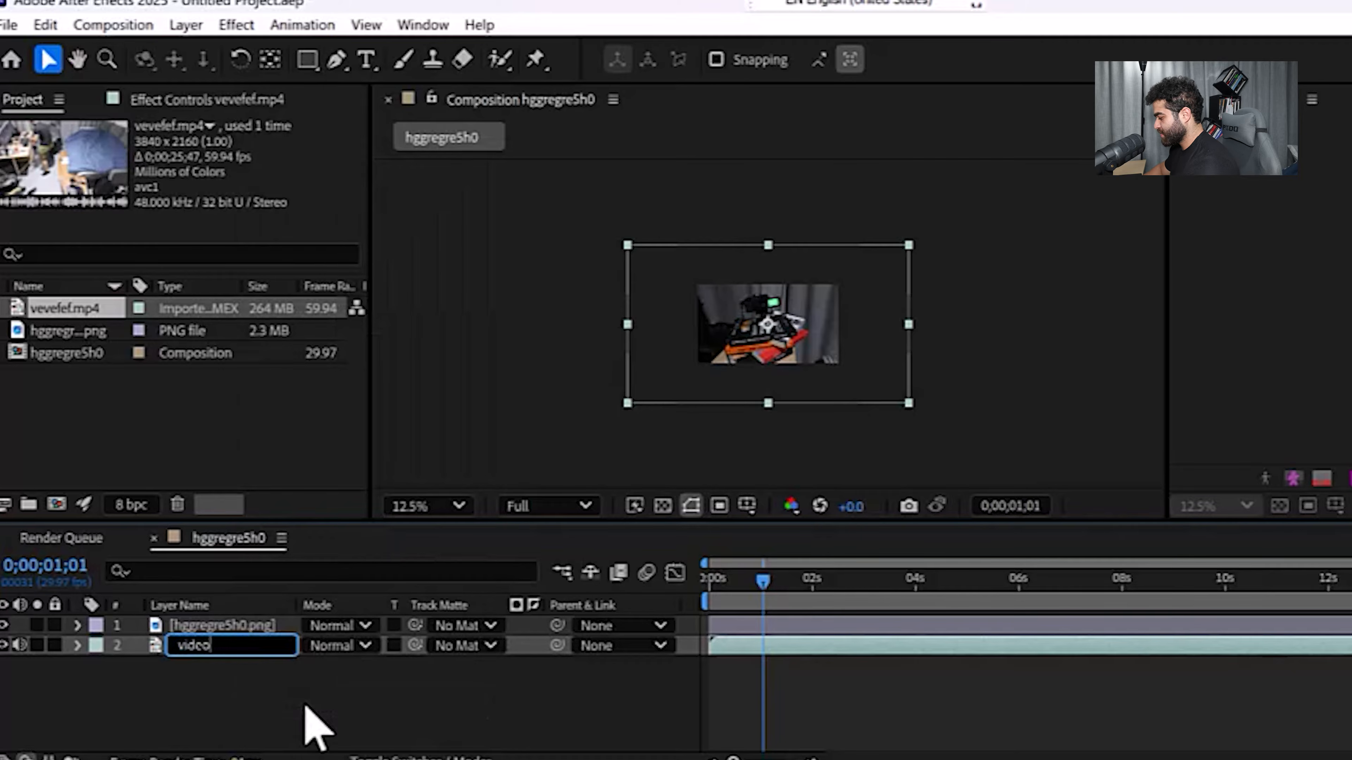
# Name the video layer "video classique" and the PNG layer "photo green screen"
pyautogui.write('ique')
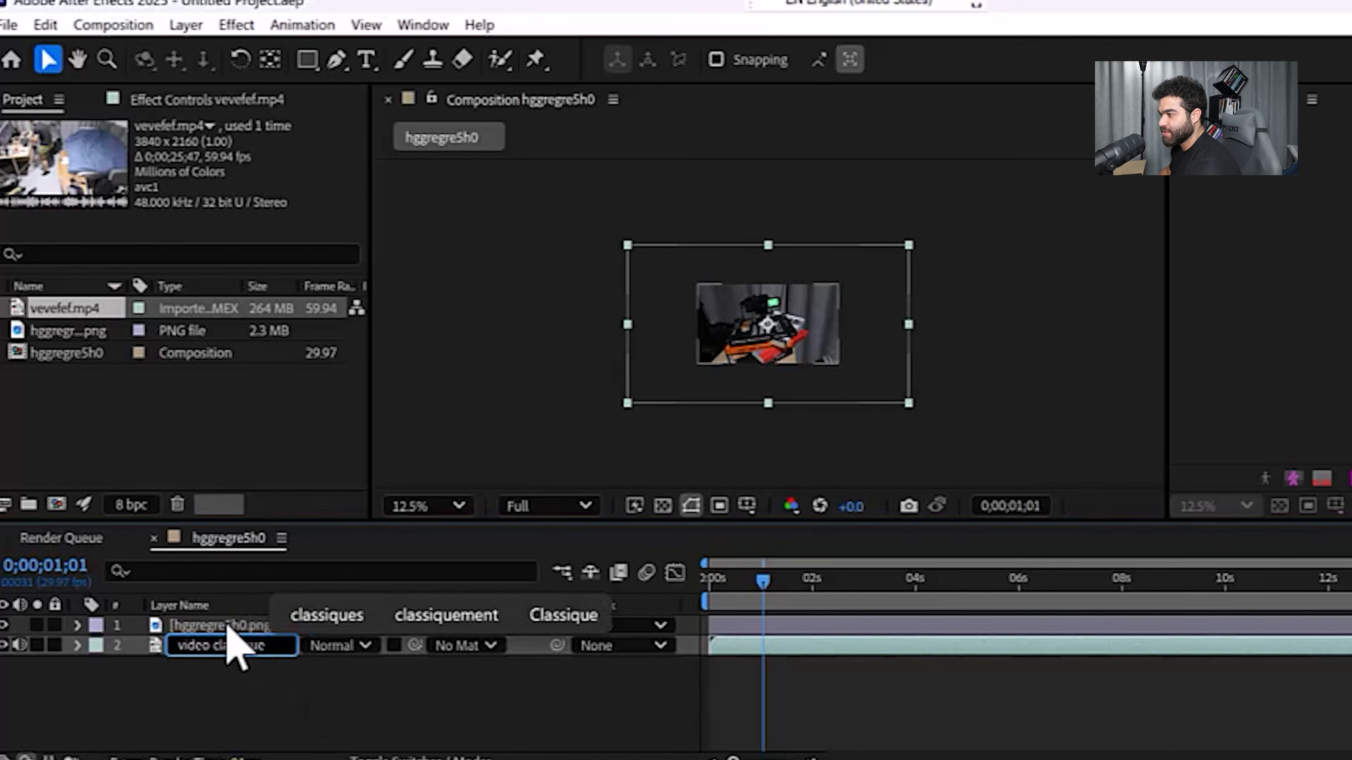
pyautogui.rightClick(228, 644)
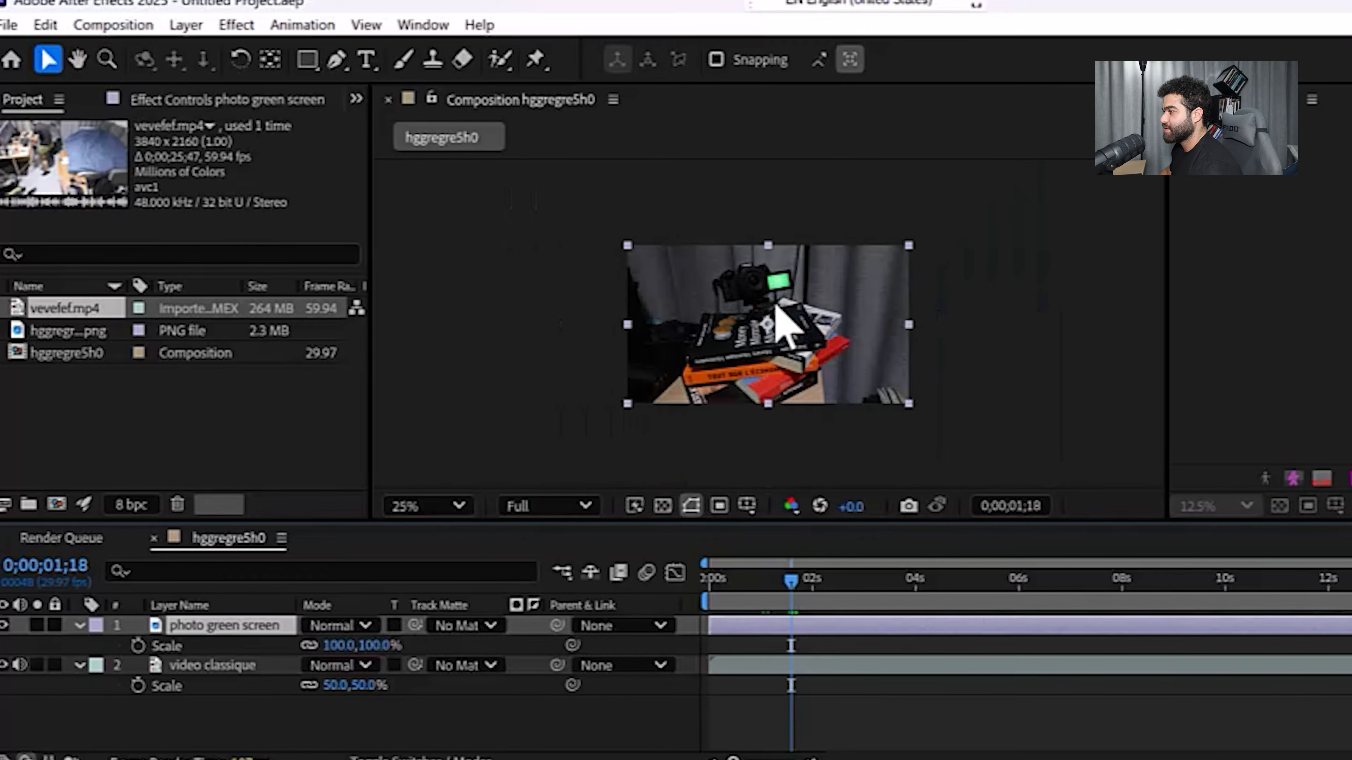
pyautogui.scroll(-1, 785, 326)
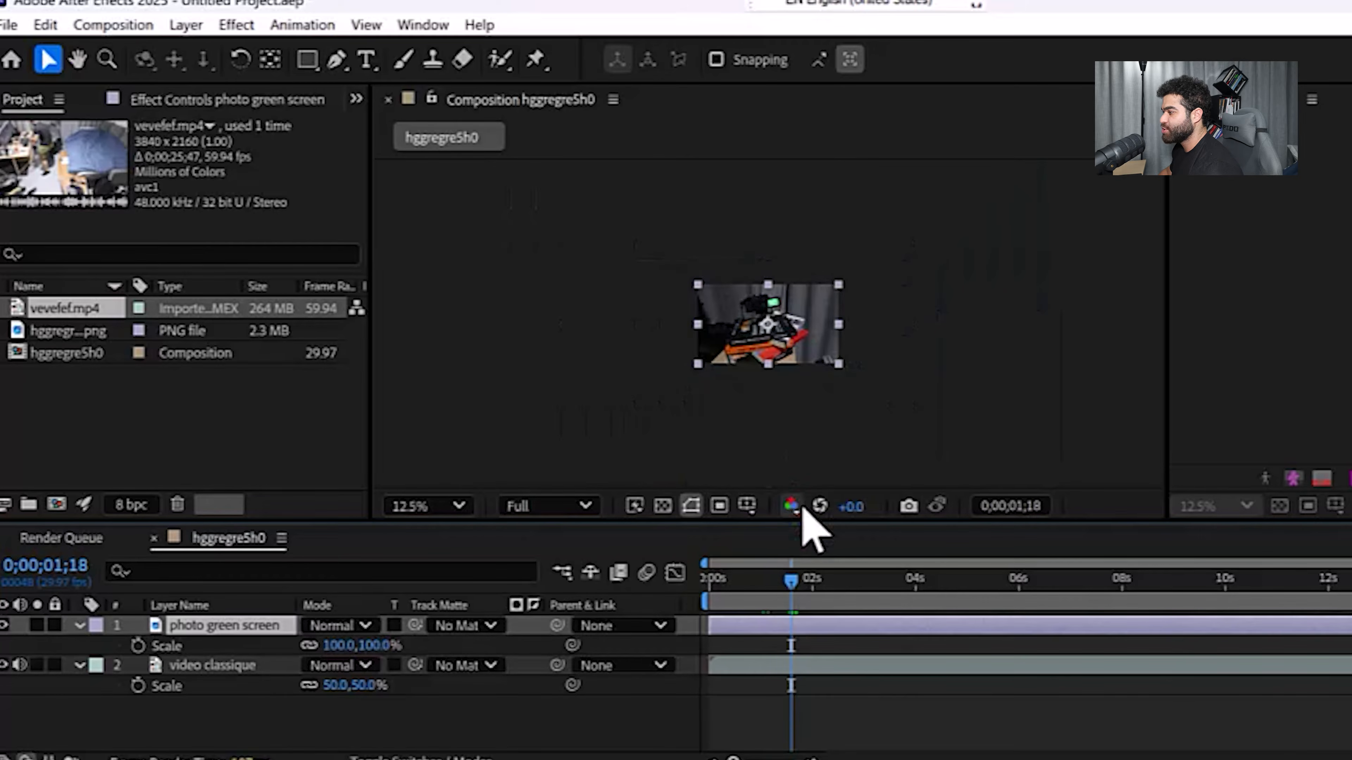
# Duplicate the "video classique" layer beneath the photo layer
pyautogui.click(820, 666)
pyautogui.hotkey('ctrl', 'd')
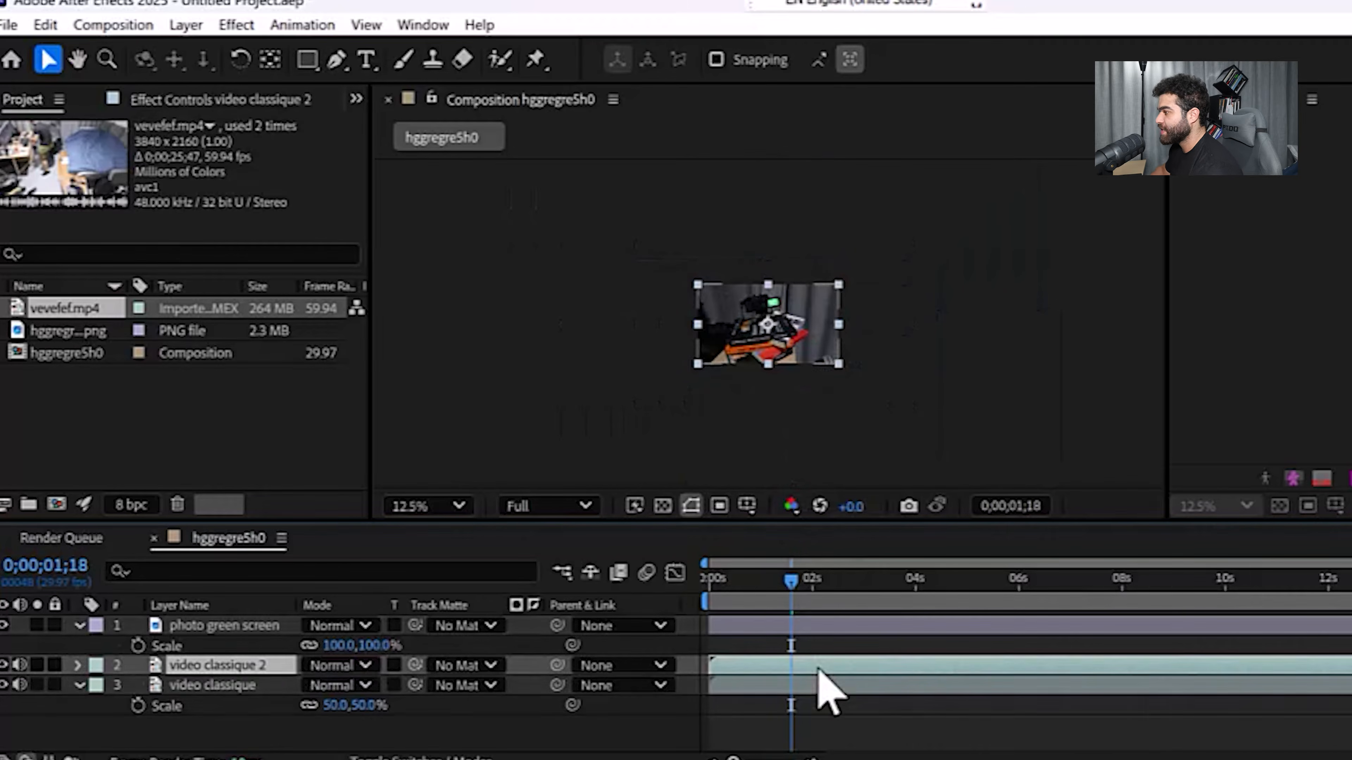
pyautogui.scroll(1, 789, 288)
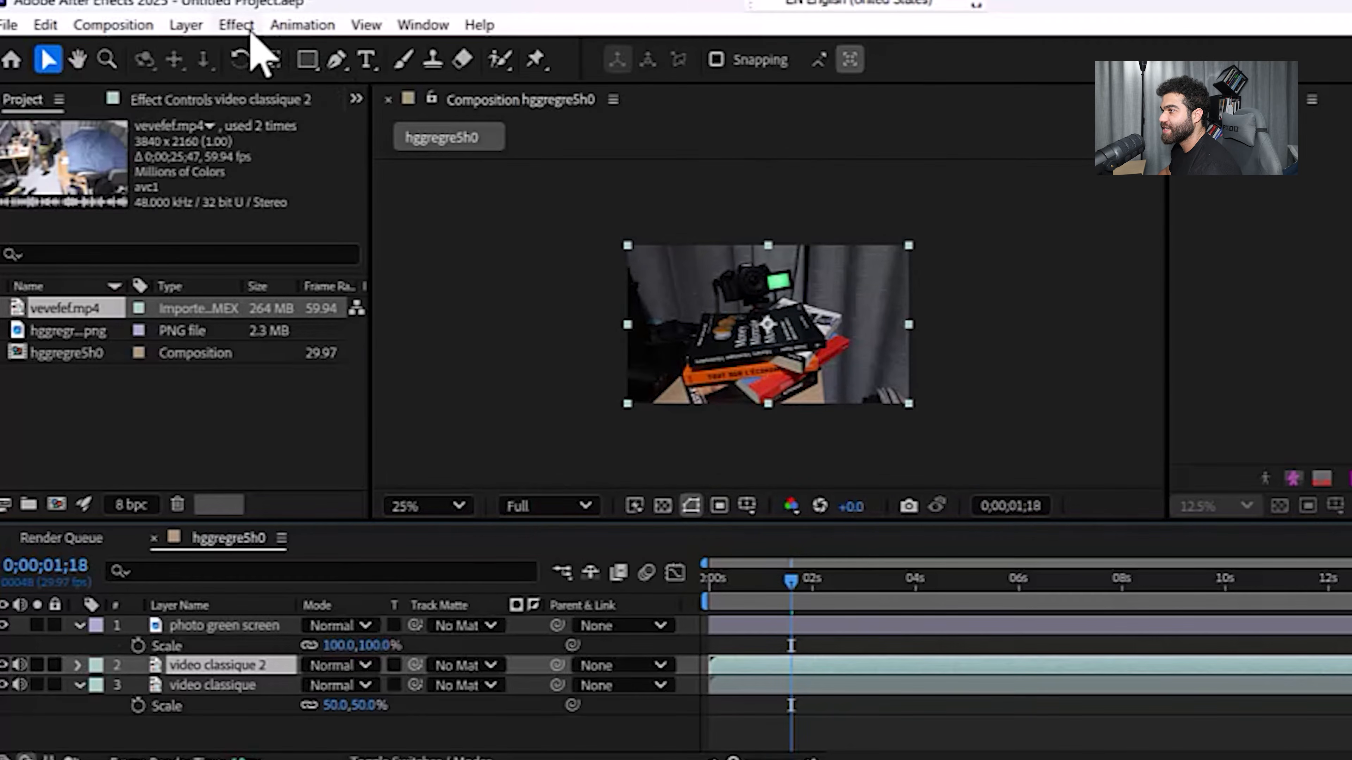
# Apply Keylight (1.2) to the "photo green screen" layer and sample the camera's green display as the Screen Colour
pyautogui.click(236, 24)
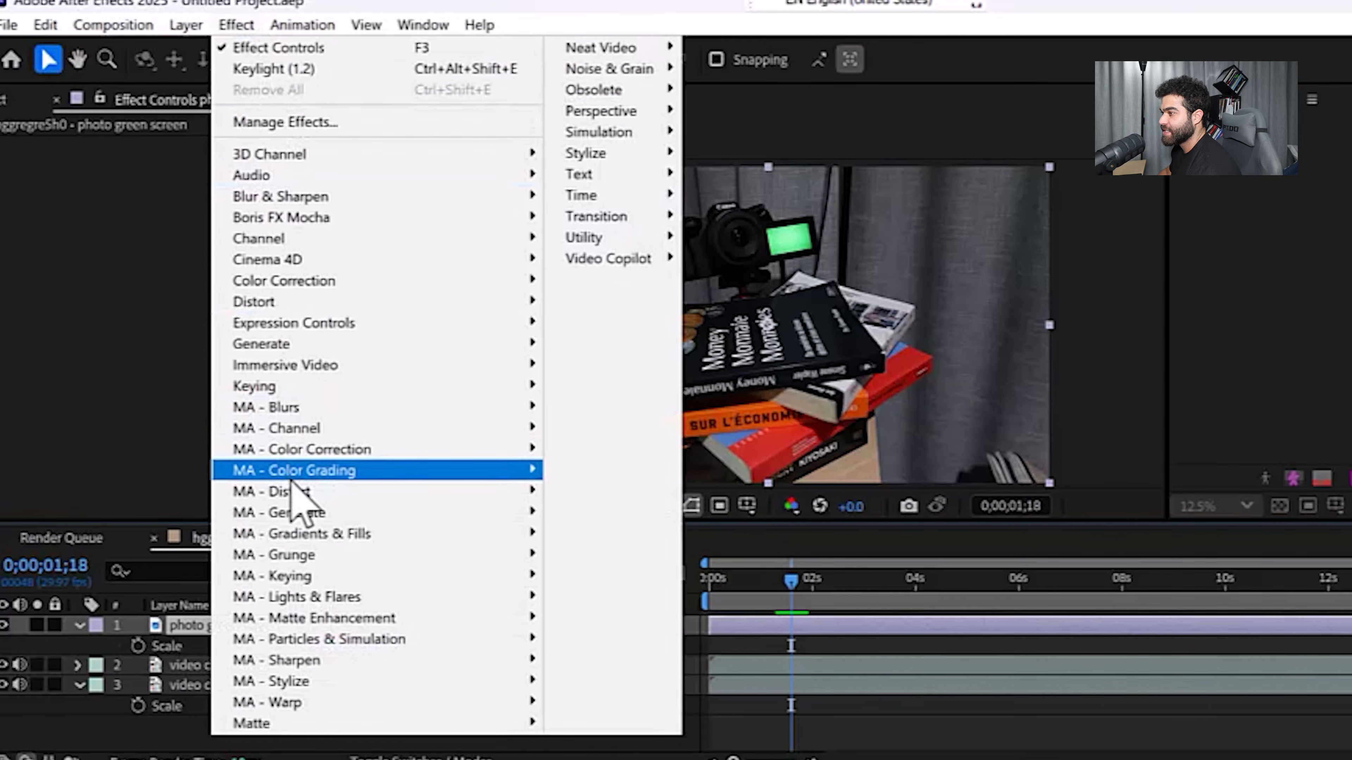
pyautogui.moveTo(351, 386)
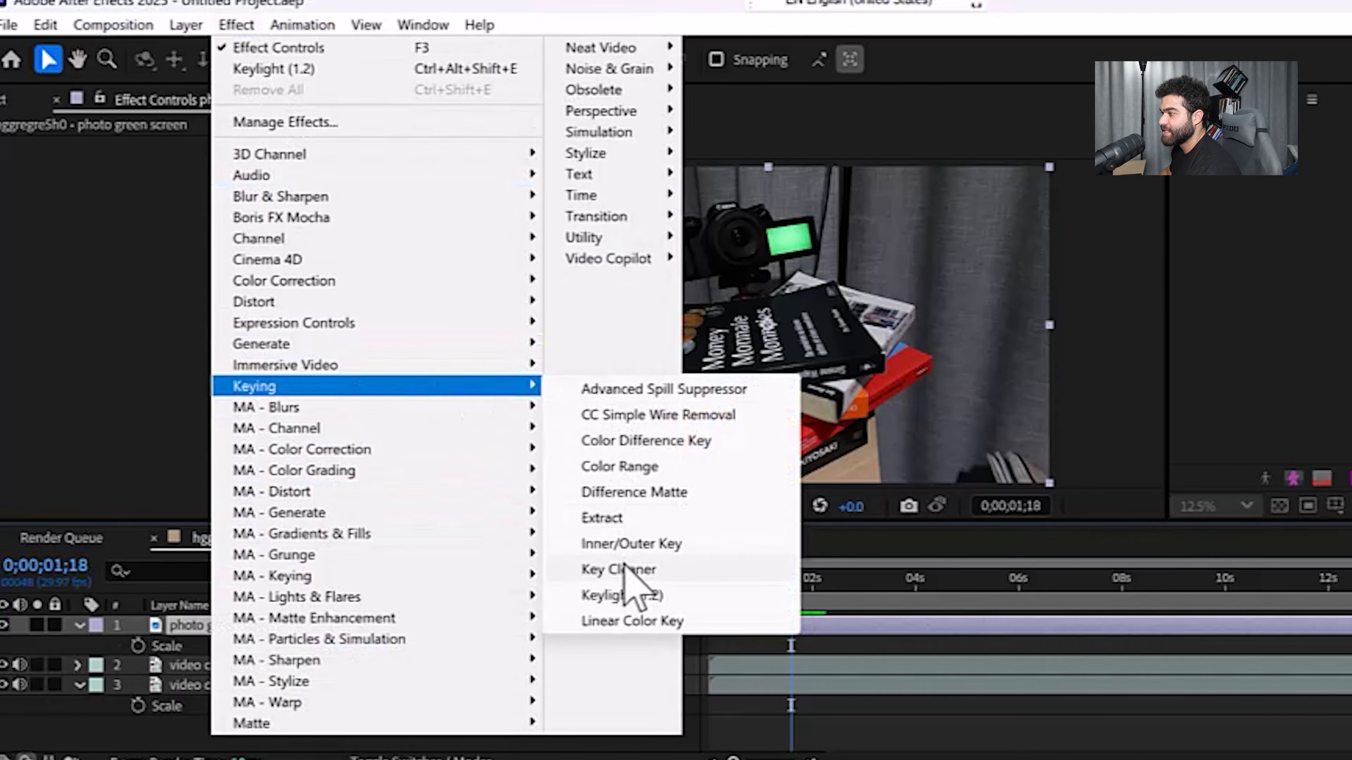
pyautogui.click(625, 586)
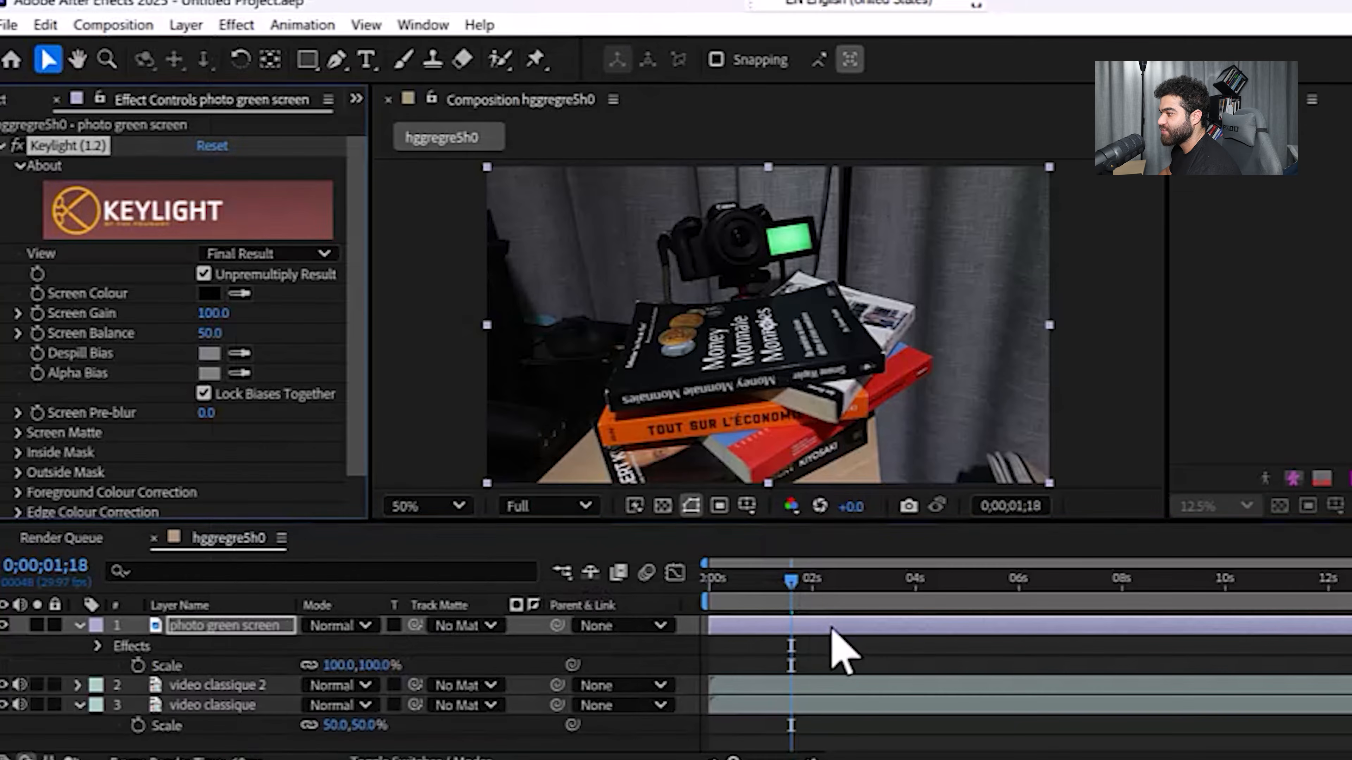
pyautogui.click(239, 296)
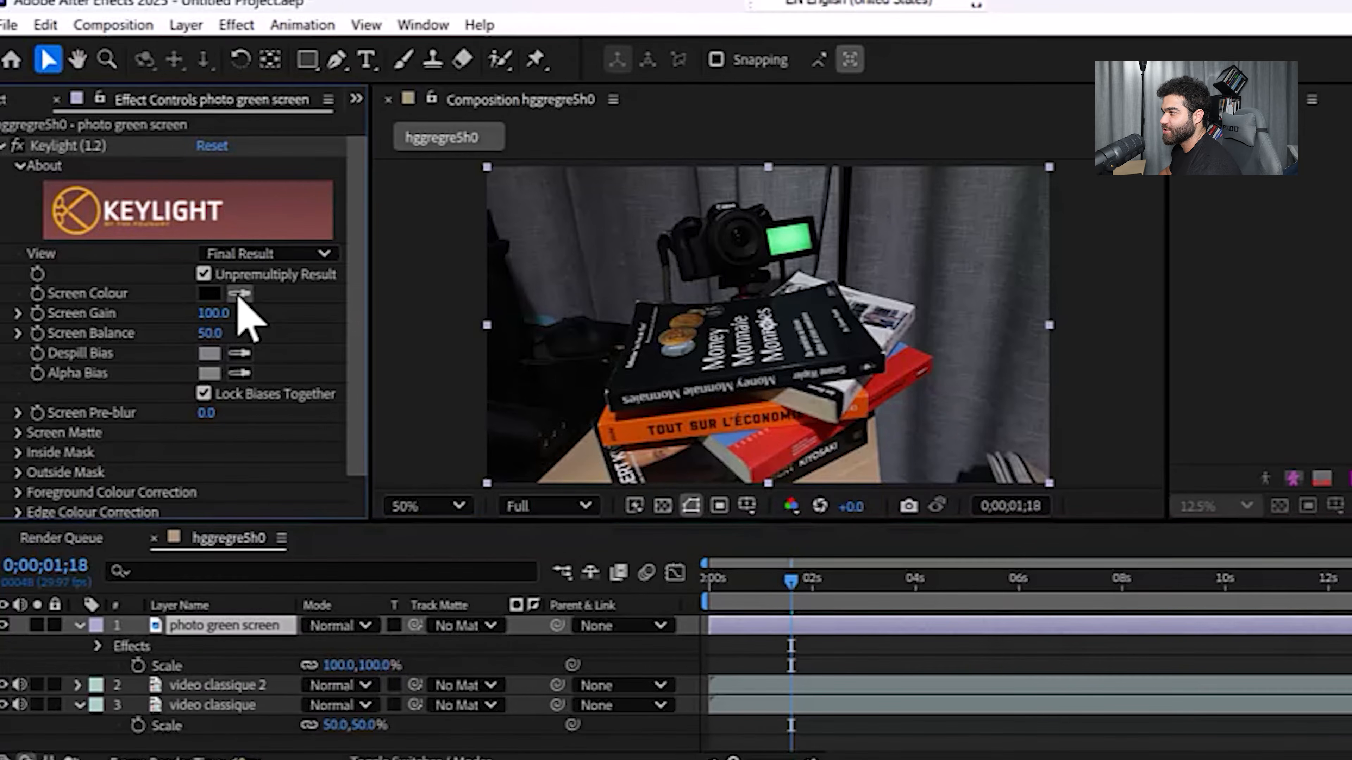
pyautogui.click(789, 241)
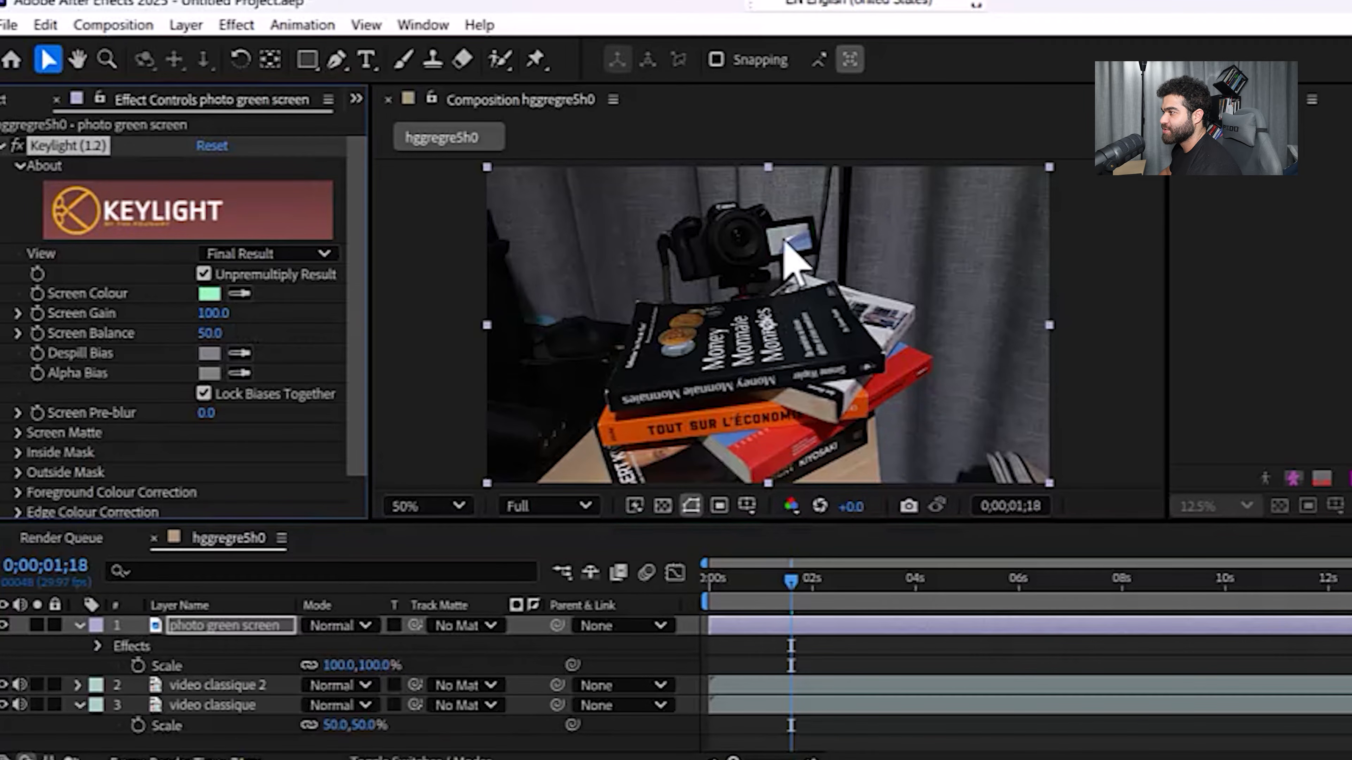
pyautogui.scroll(2, 793, 261)
pyautogui.scroll(-4, 794, 261)
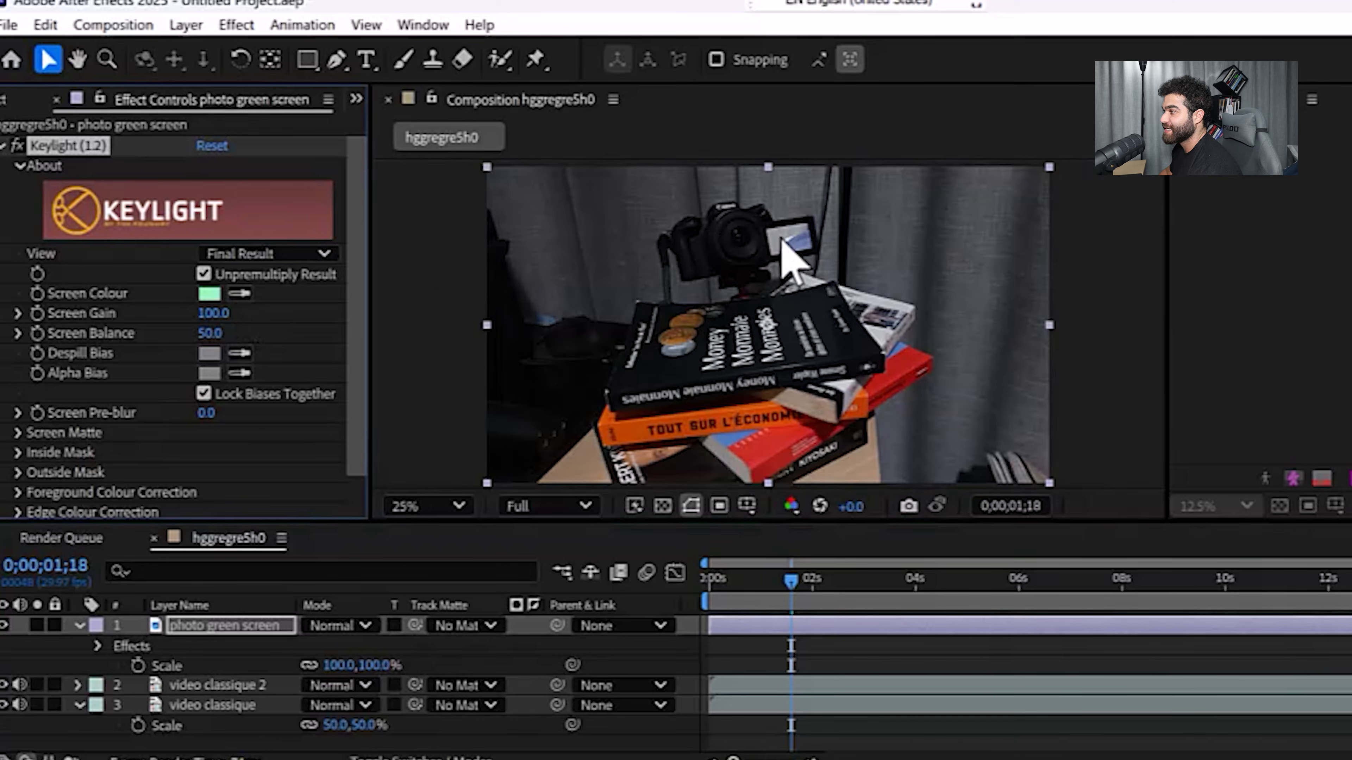
# In Keylight's Screen Matte view, set Clip Black to 42 and Clip White to 74, and return the view to Final Result
pyautogui.click(245, 255)
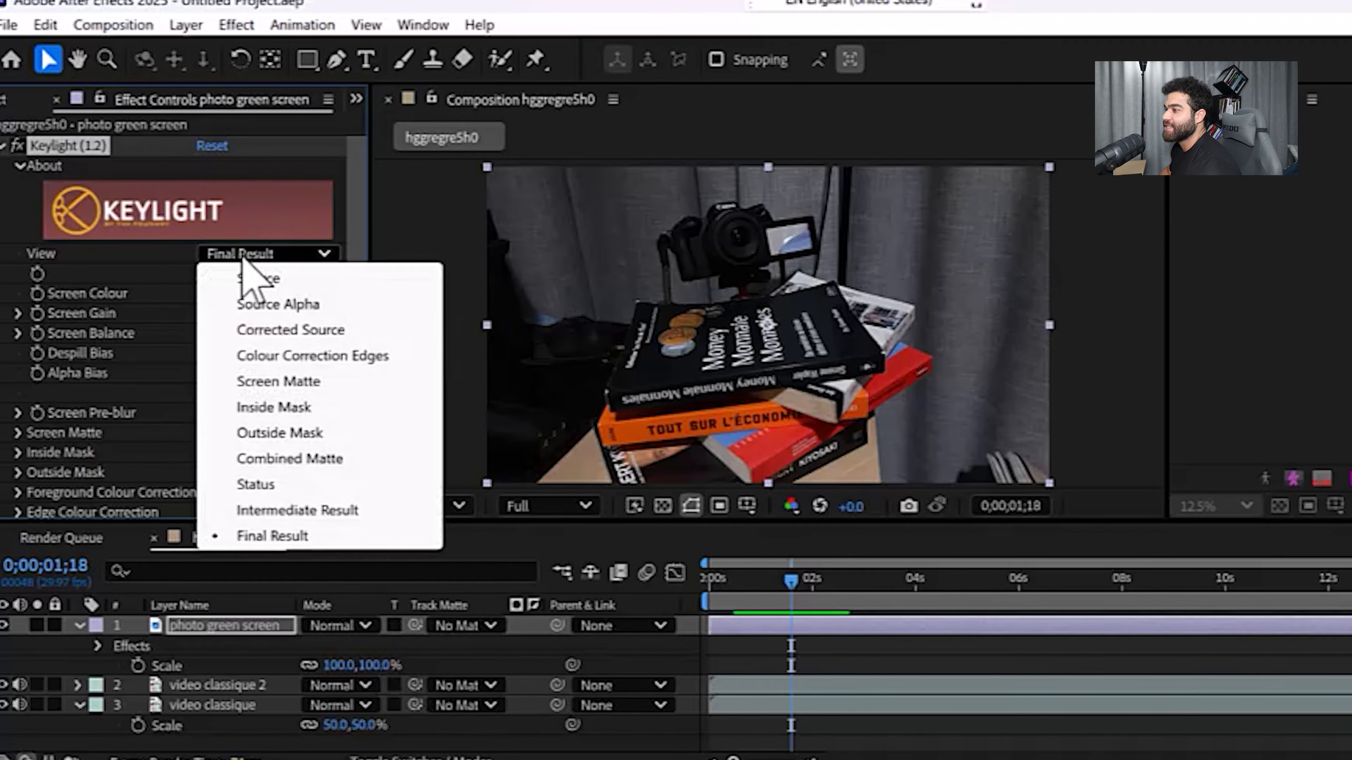
pyautogui.click(287, 381)
pyautogui.scroll(-1, 171, 399)
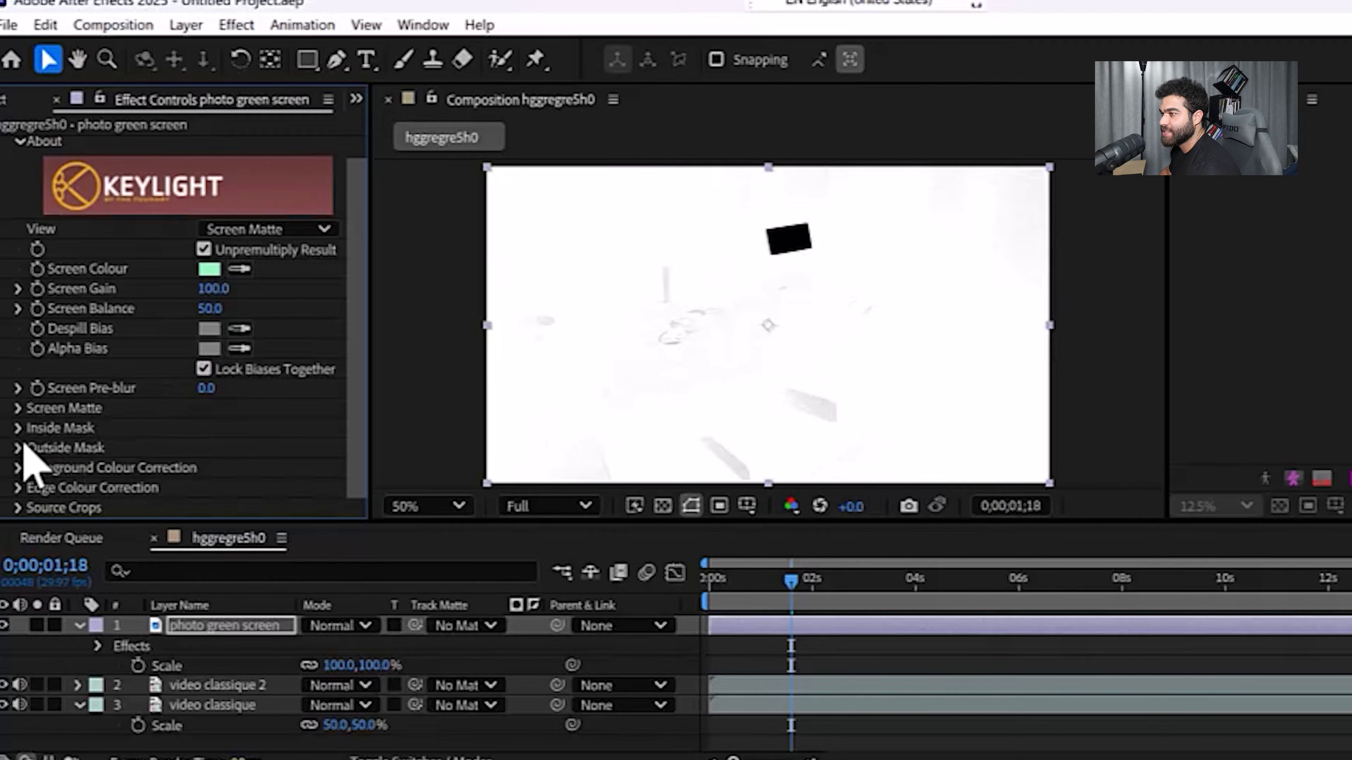
pyautogui.click(18, 408)
pyautogui.scroll(-5, 218, 320)
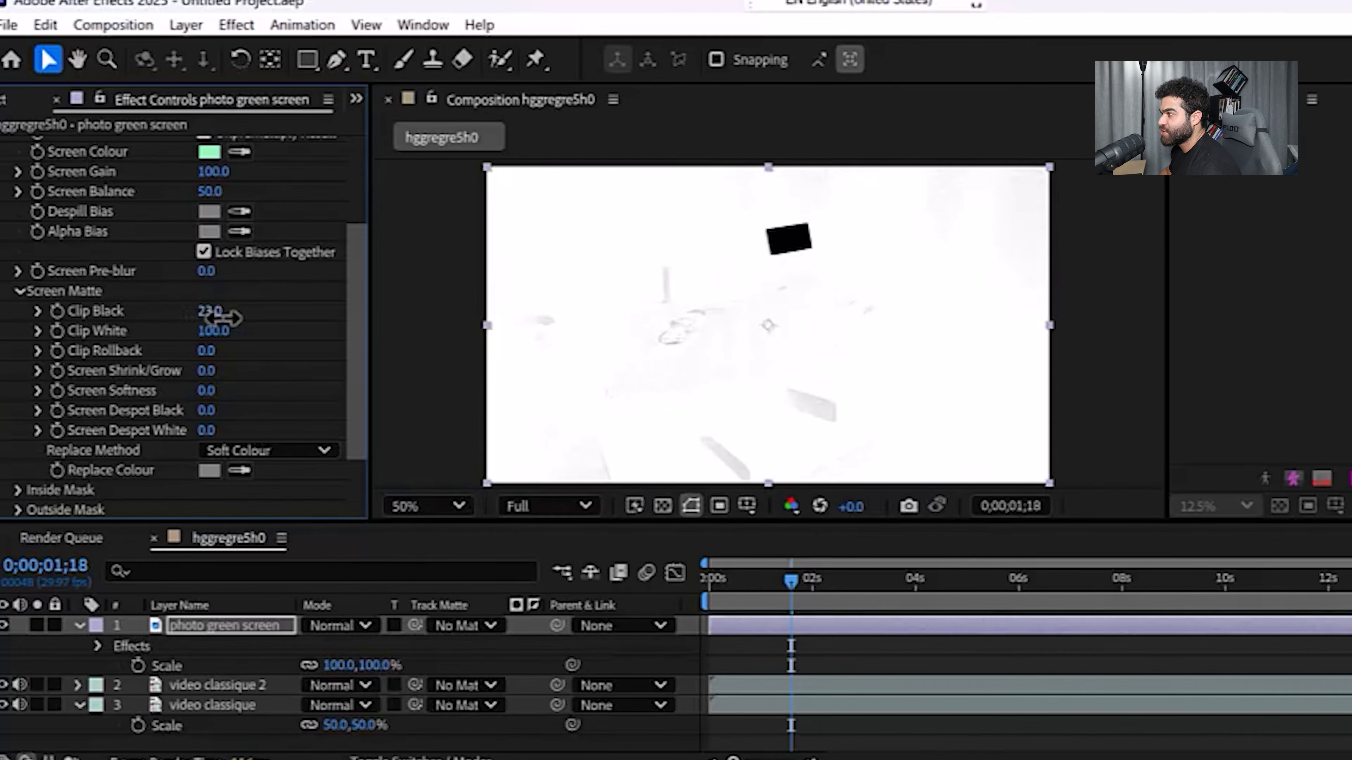
pyautogui.moveTo(219, 332); pyautogui.dragTo(170, 328)
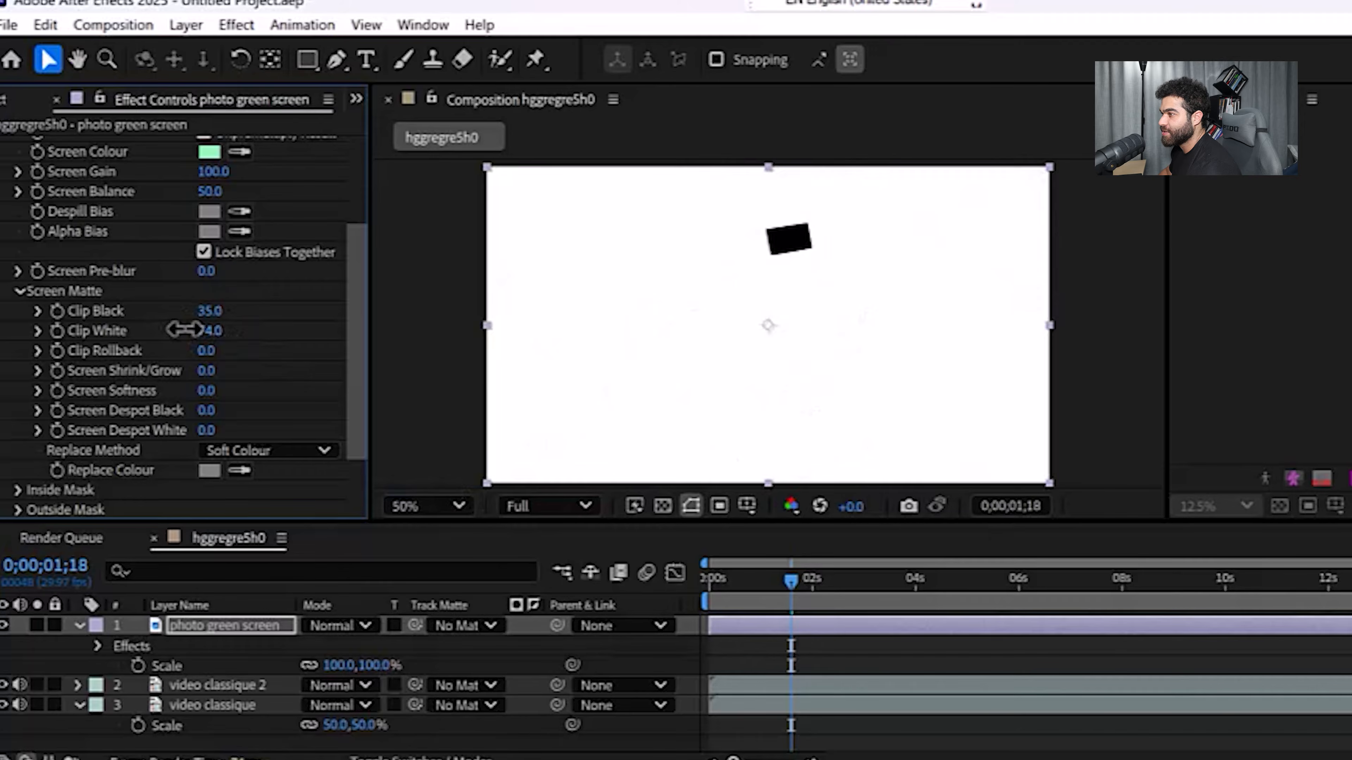
pyautogui.moveTo(266, 311); pyautogui.dragTo(218, 310)
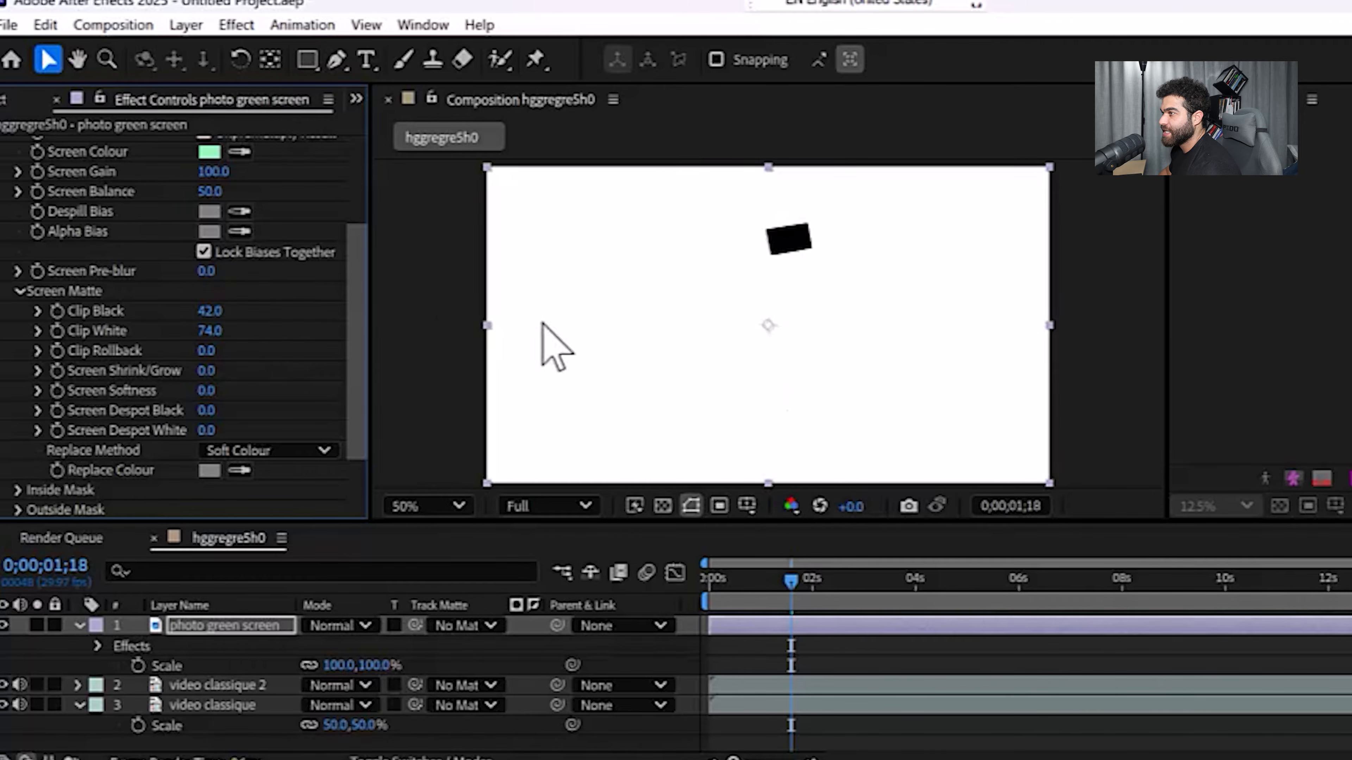
pyautogui.scroll(3, 288, 278)
pyautogui.click(266, 254)
pyautogui.click(292, 552)
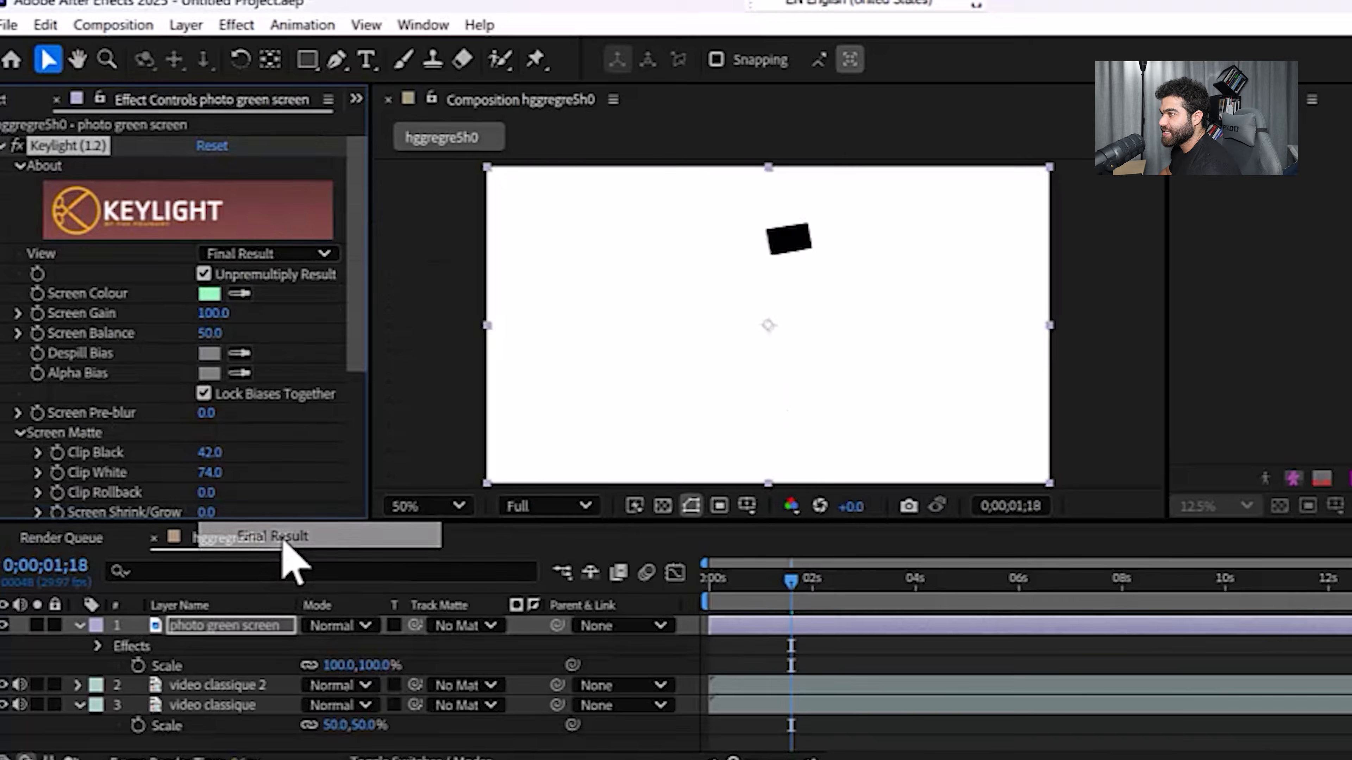
# Scale "video classique 2" to 3%, rotate it to -14° and position it behind the camera display at about 1032, 243
pyautogui.click(806, 687)
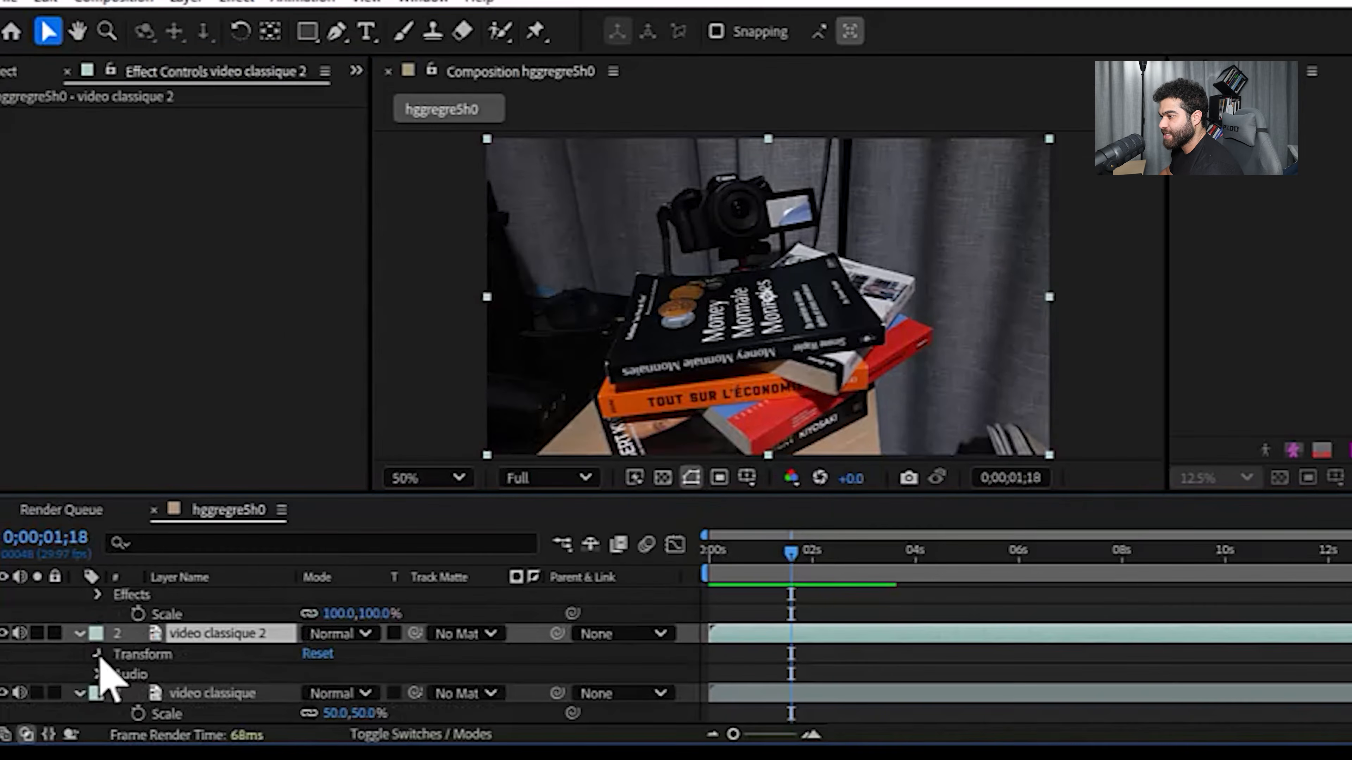
pyautogui.click(98, 654)
pyautogui.moveTo(325, 614); pyautogui.dragTo(269, 618)
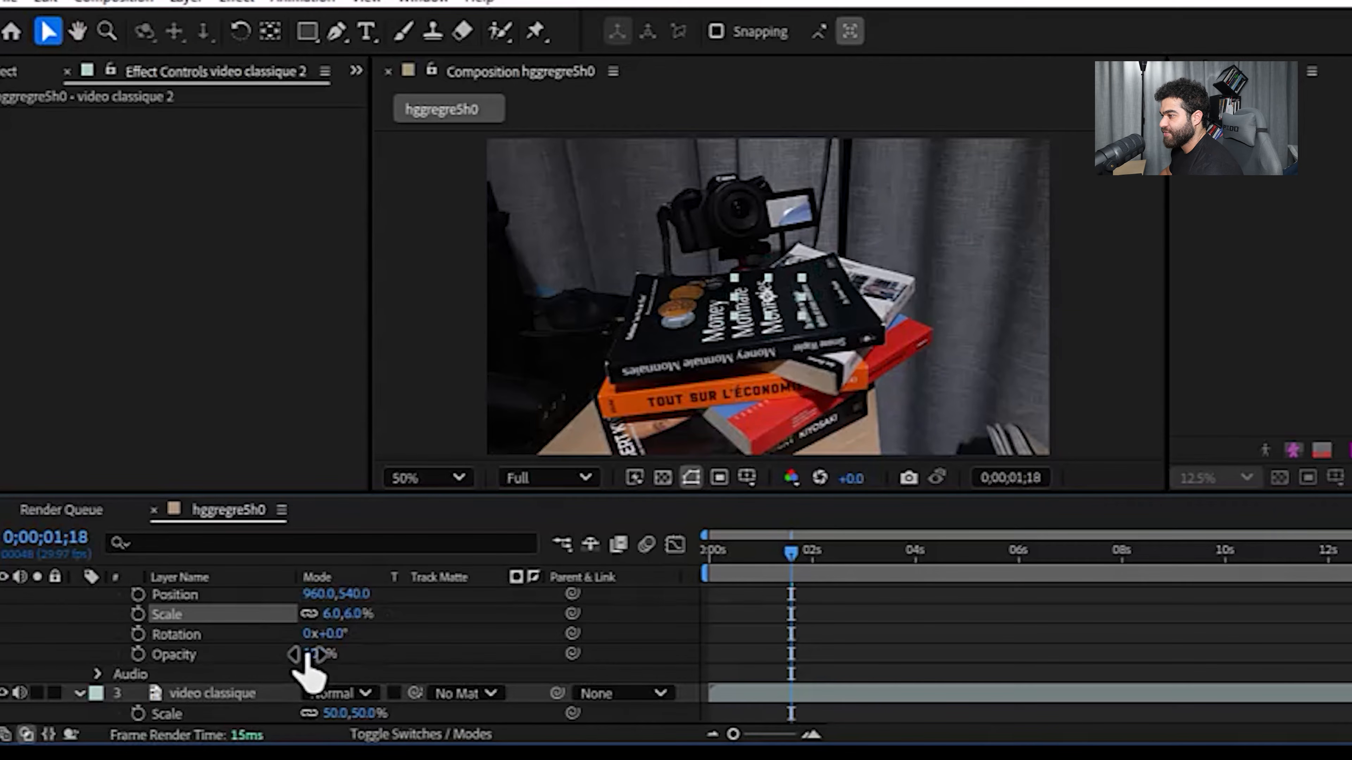
pyautogui.click(326, 633)
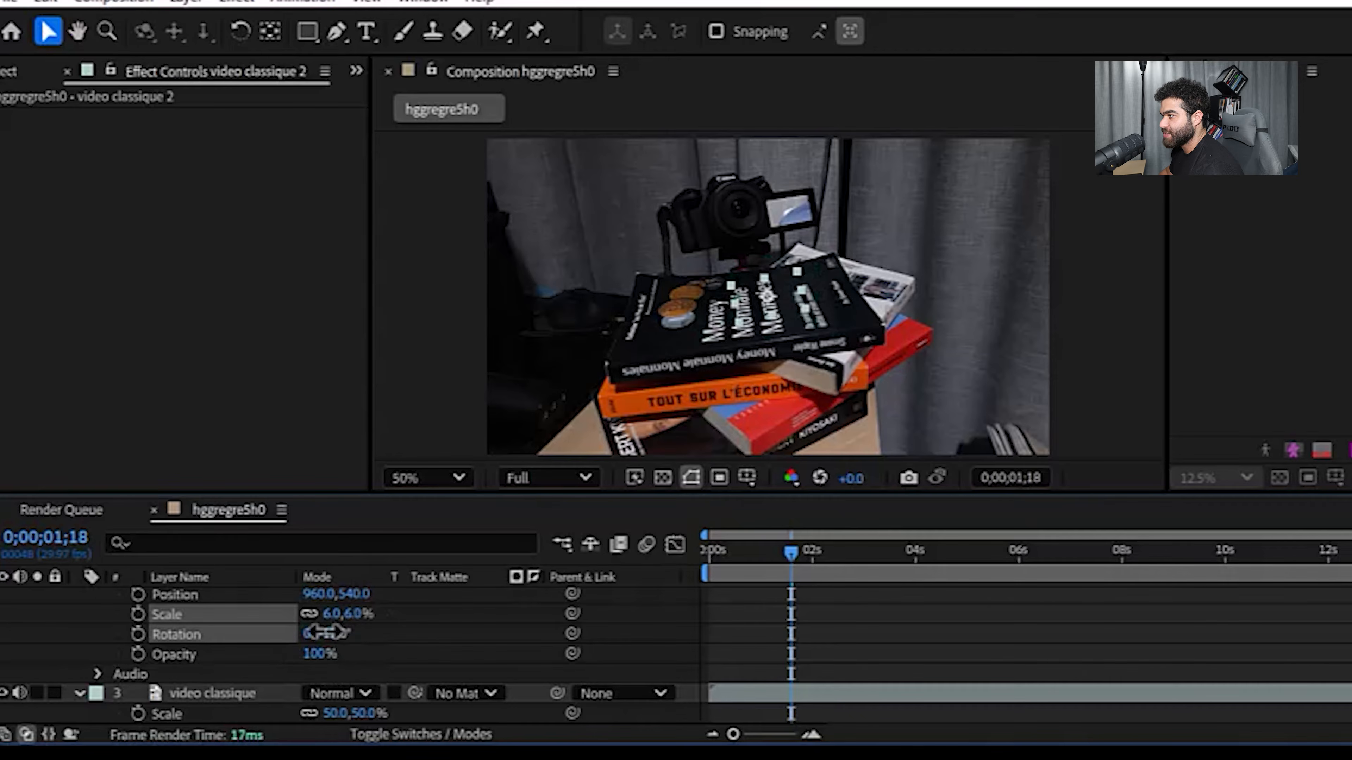
pyautogui.moveTo(362, 595); pyautogui.dragTo(21, 646)
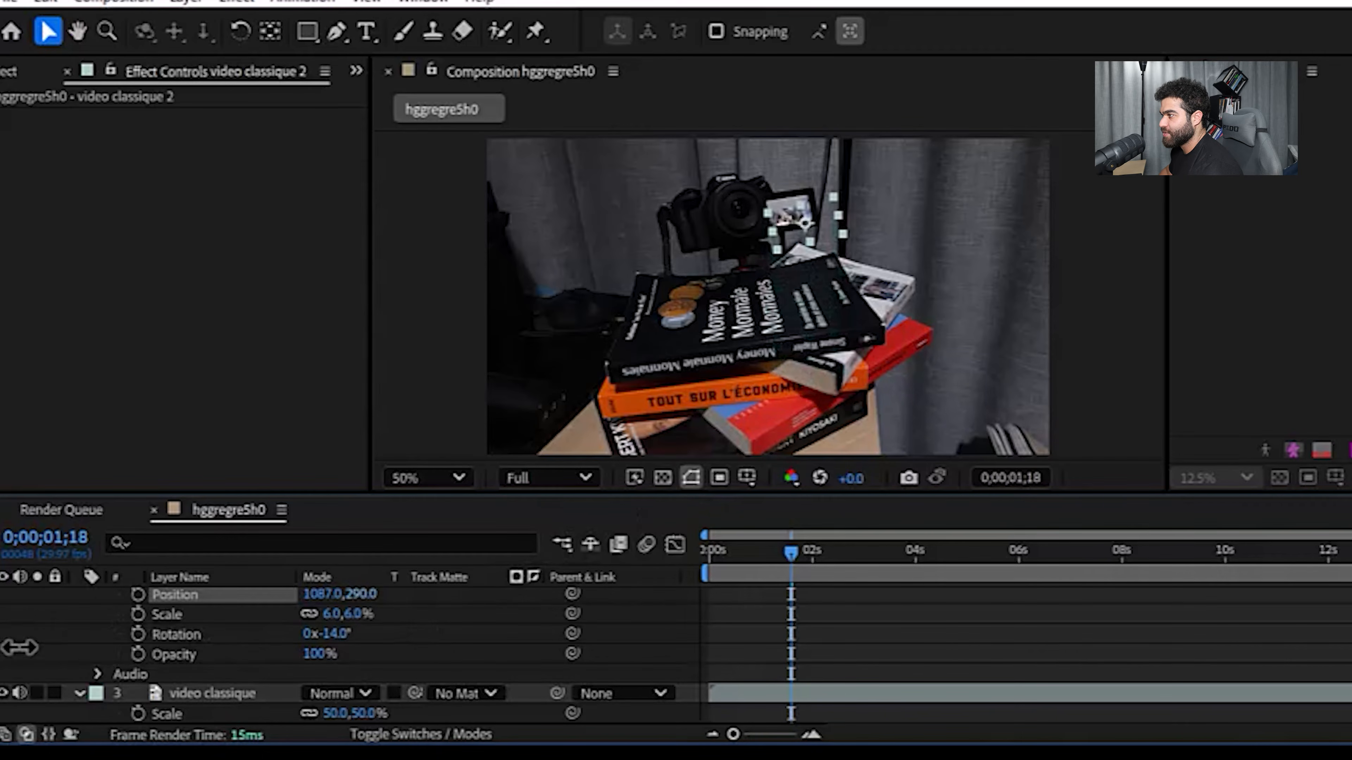
pyautogui.moveTo(367, 595); pyautogui.dragTo(241, 630)
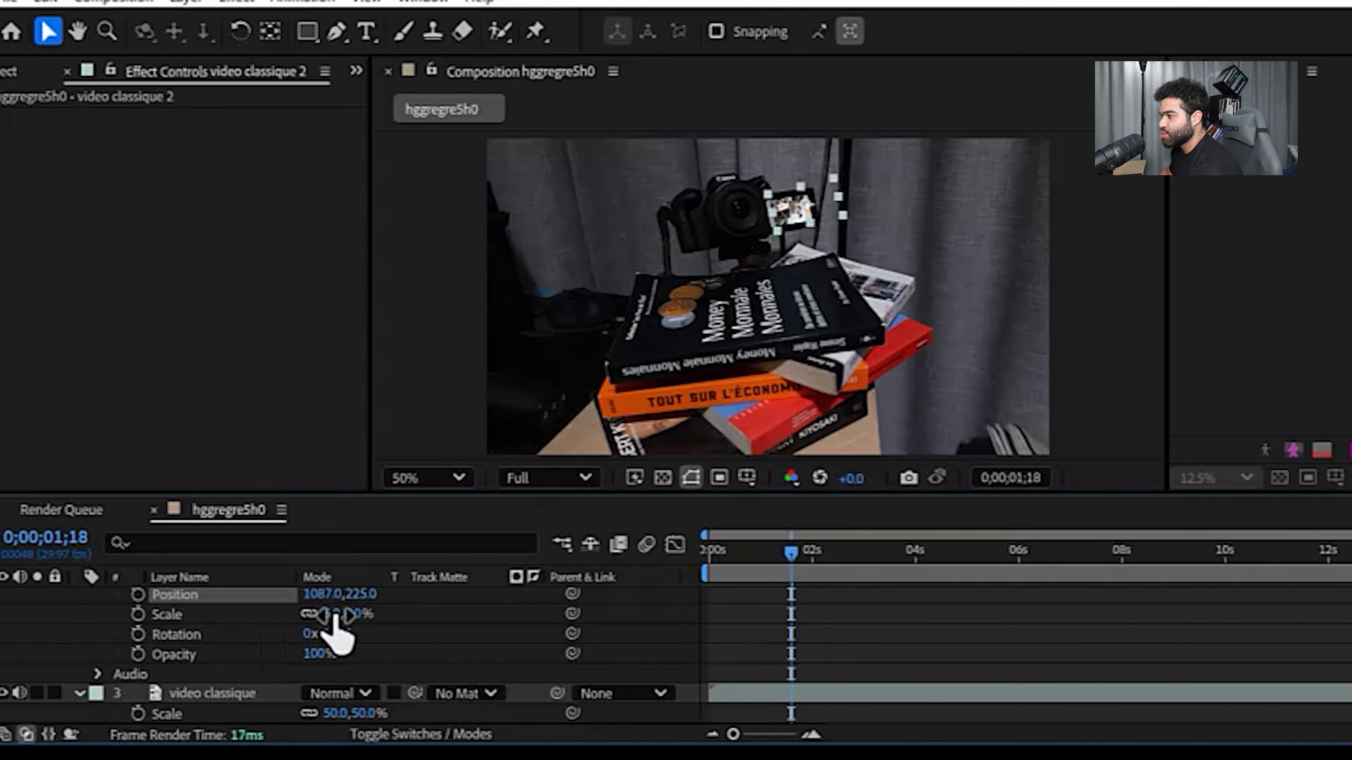
pyautogui.moveTo(336, 615); pyautogui.dragTo(328, 614)
pyautogui.moveTo(326, 595); pyautogui.dragTo(238, 601)
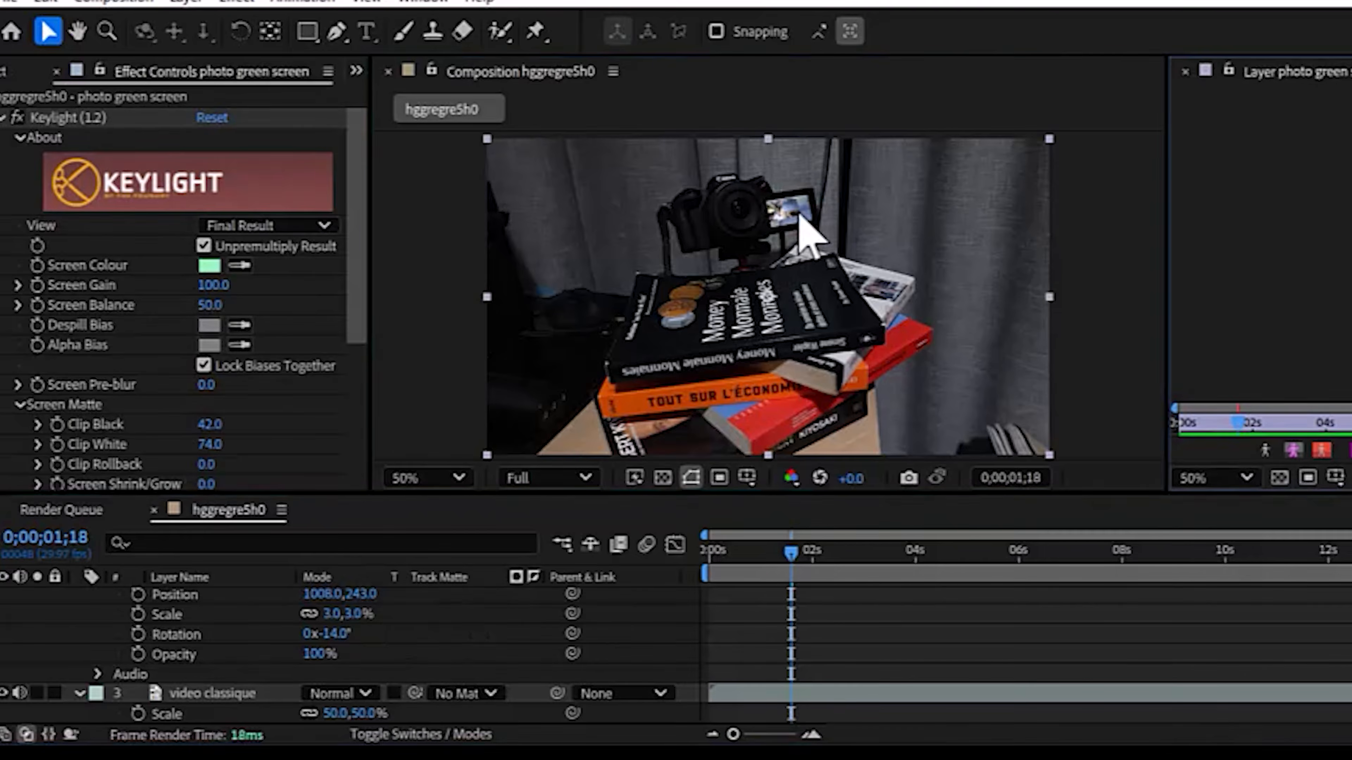
# Fit "video classique 2" to the edges of the camera display with scale 3.8, 4.5%, rotation -10° and position 1033.8, 248.5
pyautogui.click(106, 31)
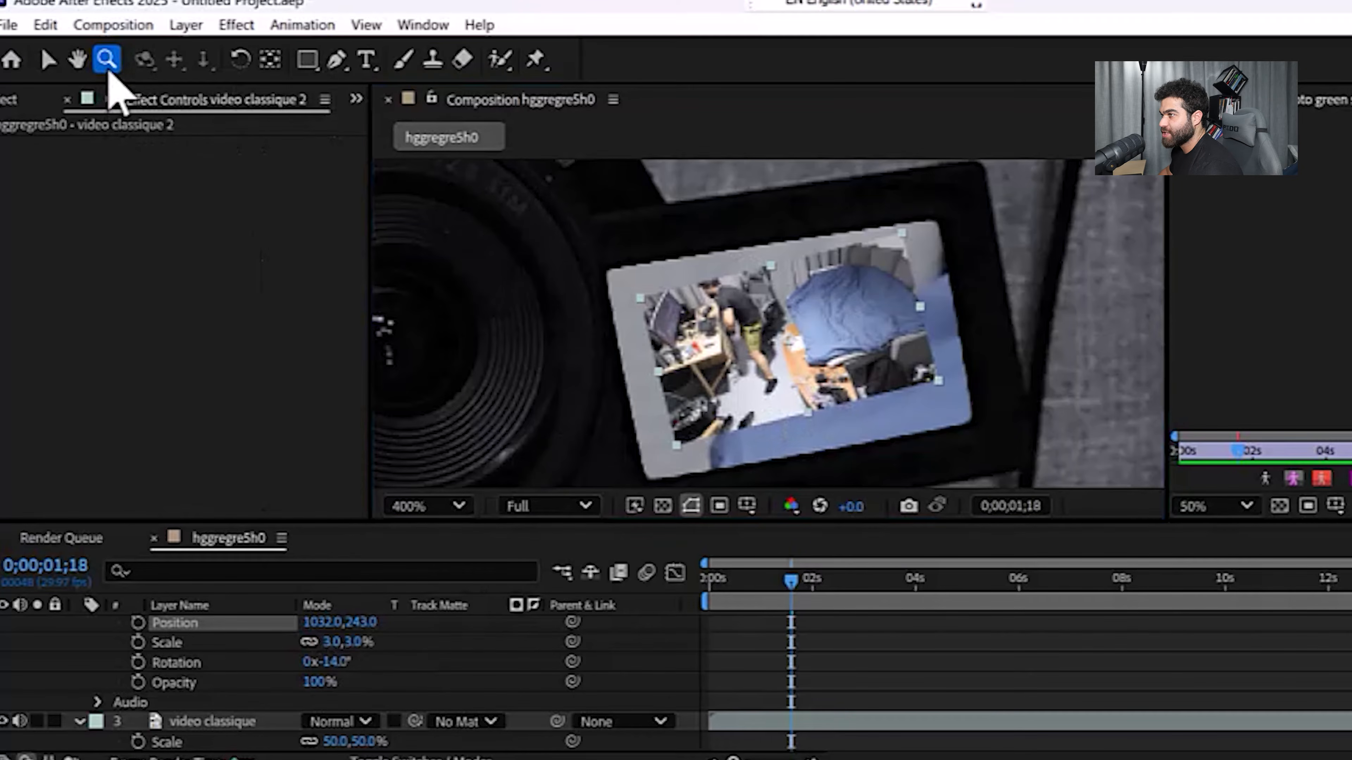
pyautogui.click(728, 265)
pyautogui.keyDown('alt'); pyautogui.click(791, 347); pyautogui.keyUp('alt')
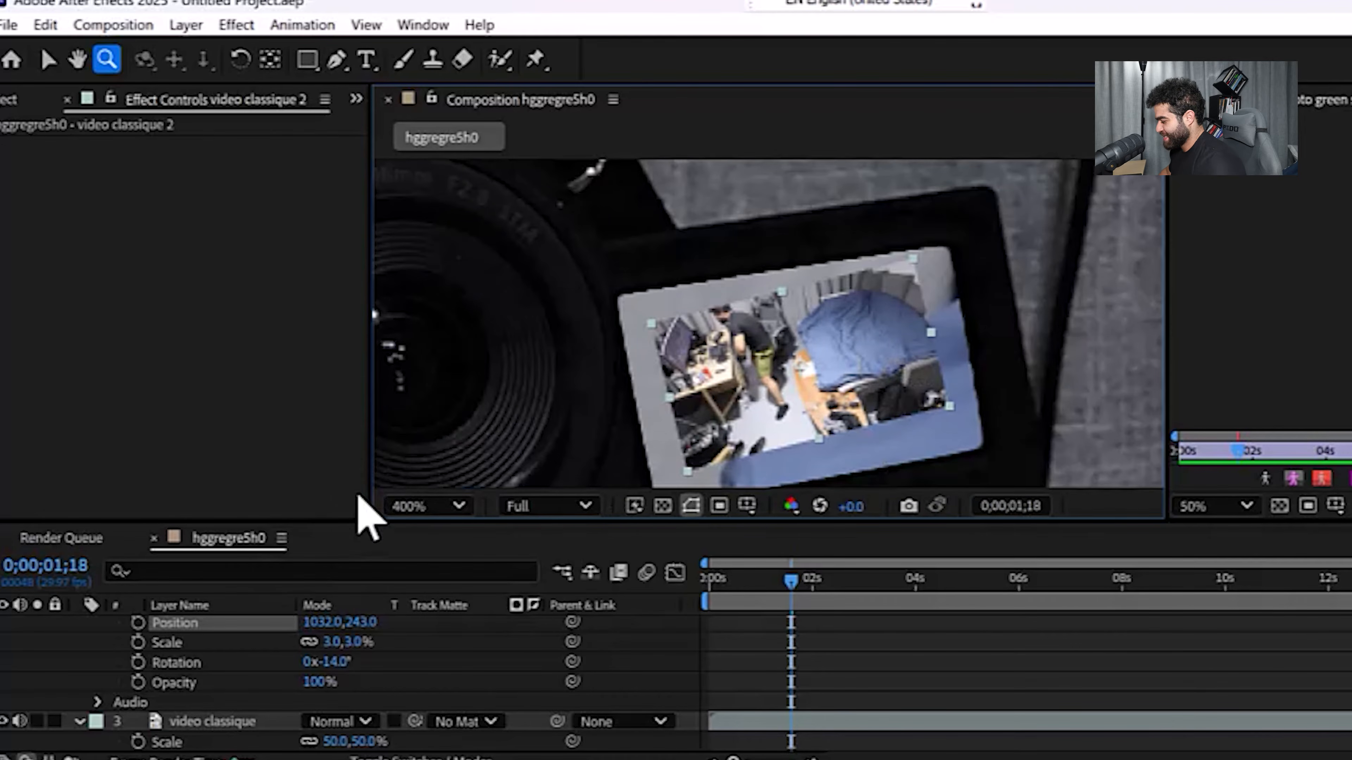
pyautogui.press('v')
pyautogui.moveTo(950, 406); pyautogui.dragTo(993, 448)
pyautogui.moveTo(950, 256)
pyautogui.mouseDown()
pyautogui.moveTo(936, 216)
pyautogui.moveTo(950, 260)
pyautogui.mouseUp()
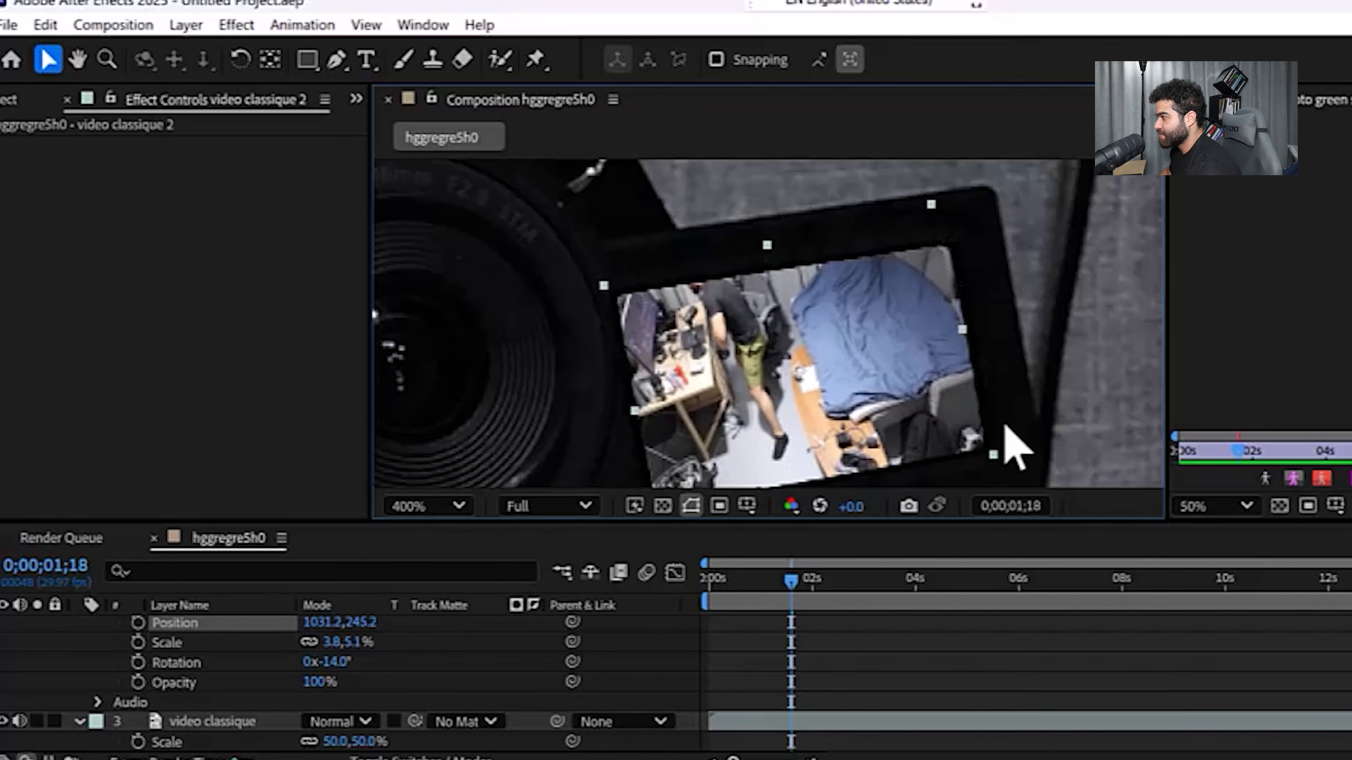
pyautogui.moveTo(332, 662); pyautogui.dragTo(337, 662)
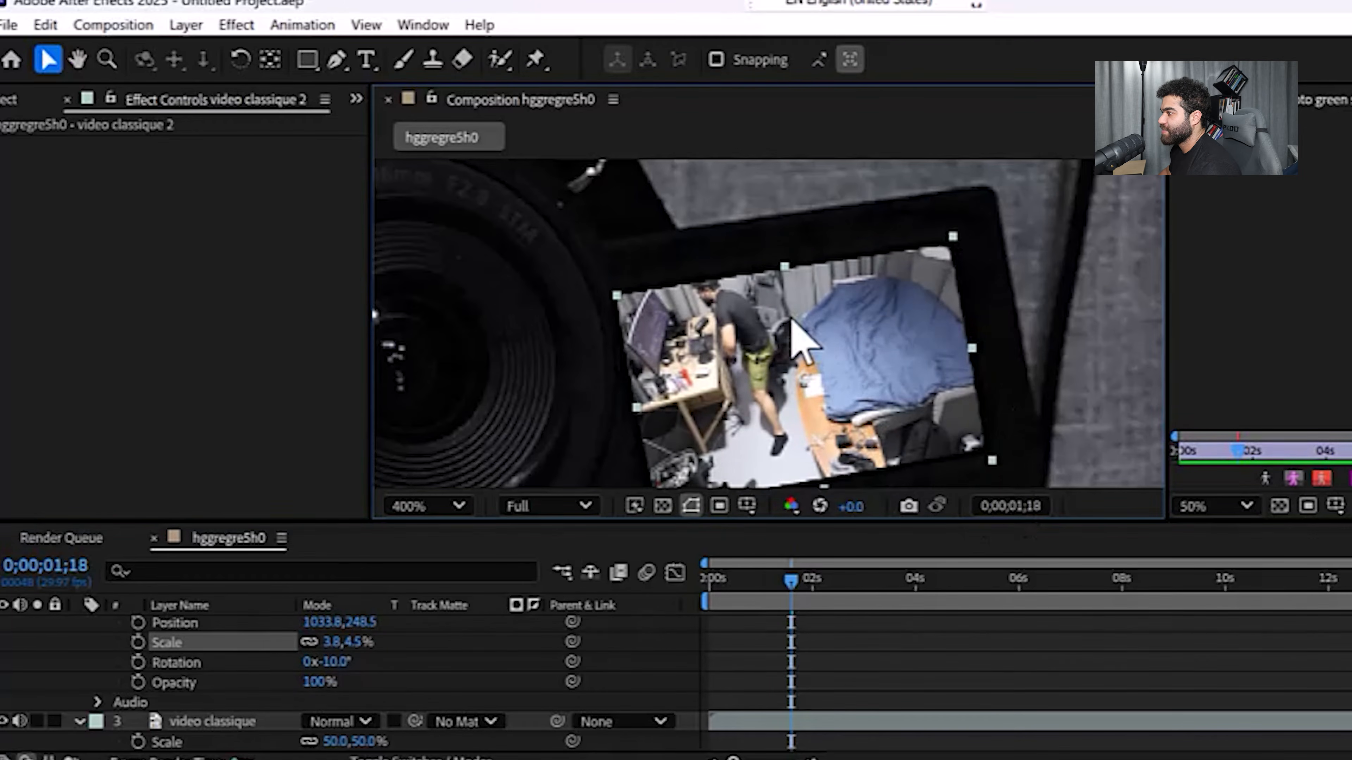
pyautogui.scroll(-4, 804, 341)
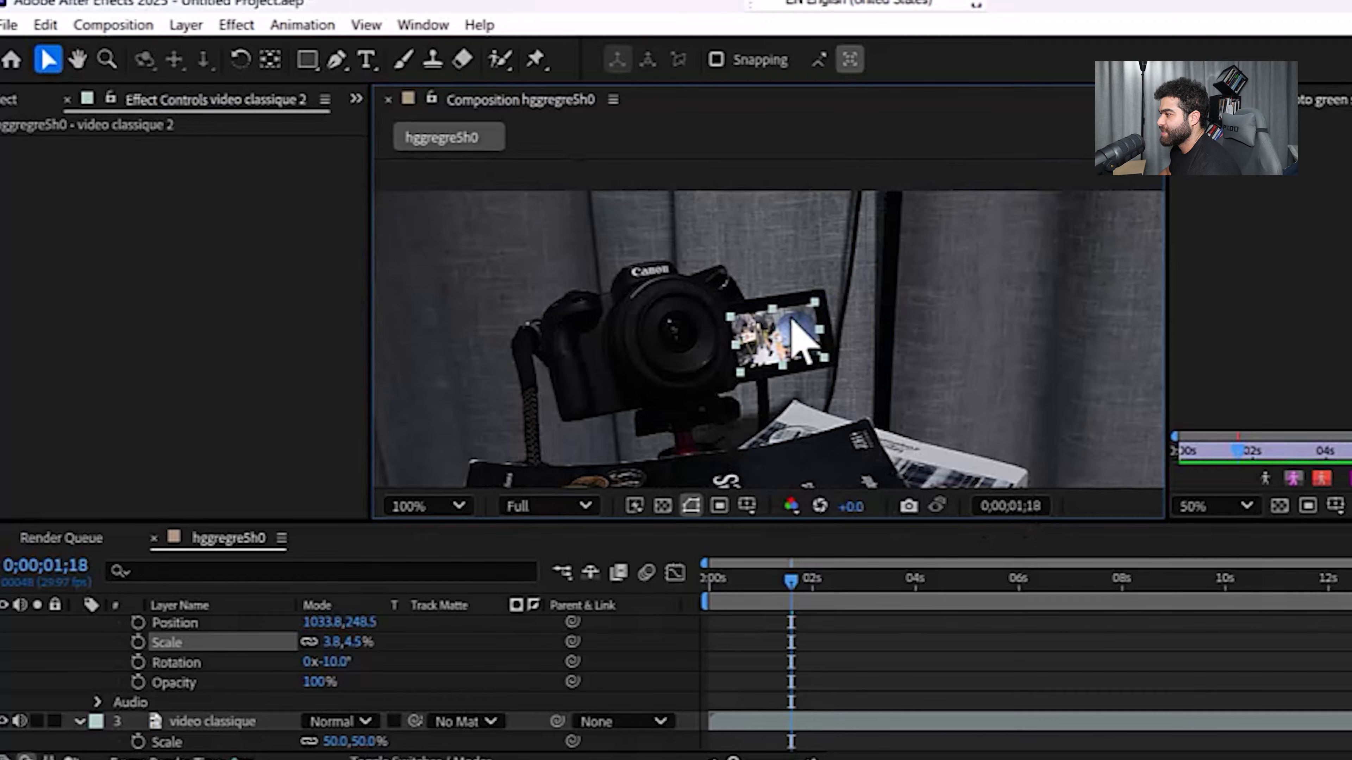
pyautogui.scroll(2, 804, 341)
pyautogui.scroll(2, 790, 319)
pyautogui.scroll(-2, 790, 319)
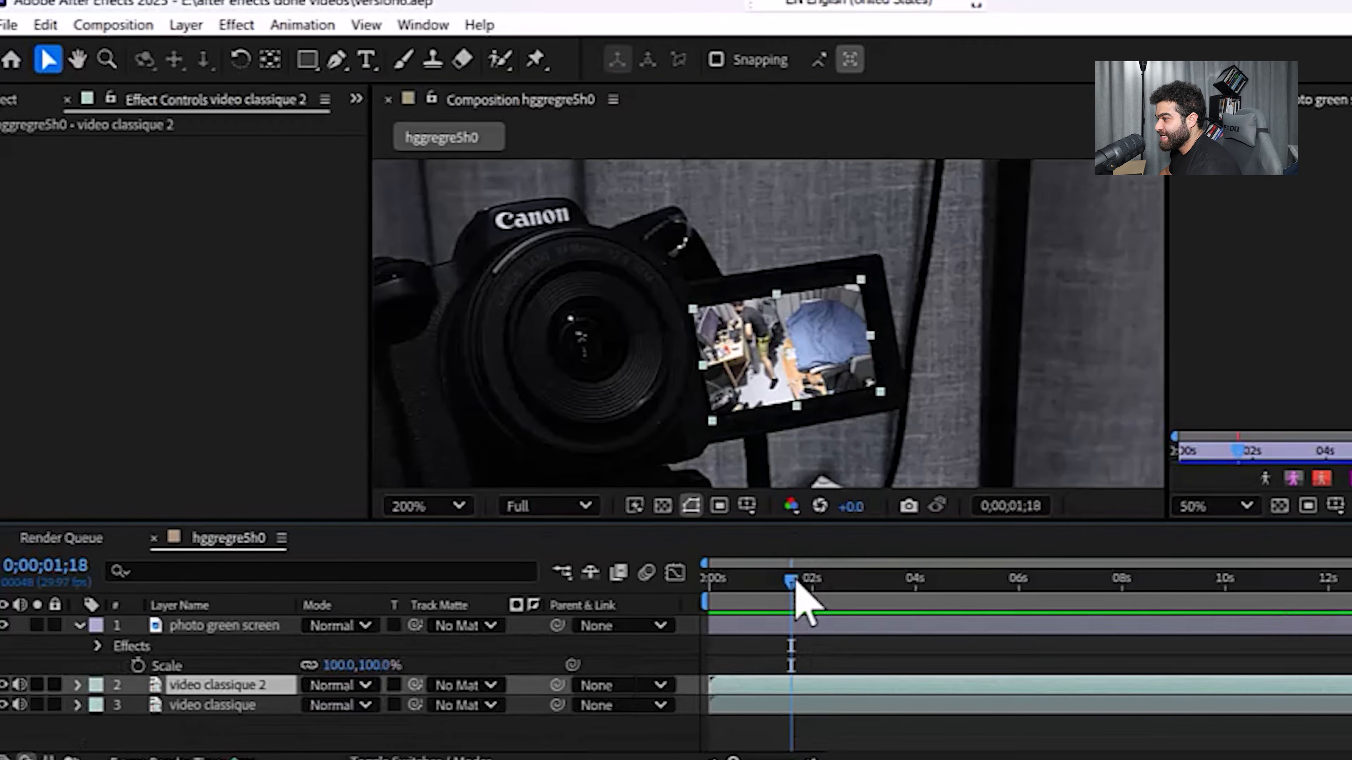
# Duplicate "video classique 2" and trim the start of the copy to 0;00;03;22
pyautogui.moveTo(799, 595); pyautogui.dragTo(904, 594)
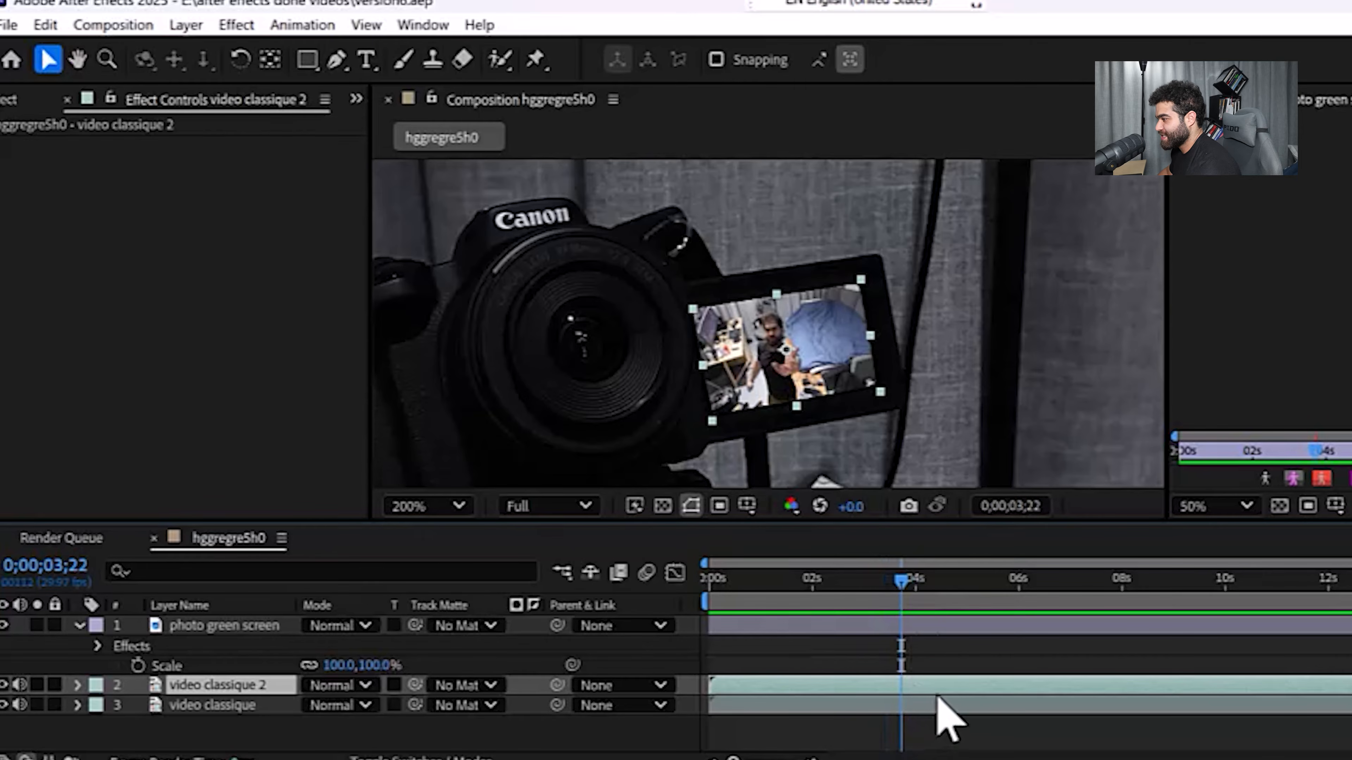
pyautogui.hotkey('ctrl', 'd')
pyautogui.moveTo(710, 685); pyautogui.dragTo(905, 687)
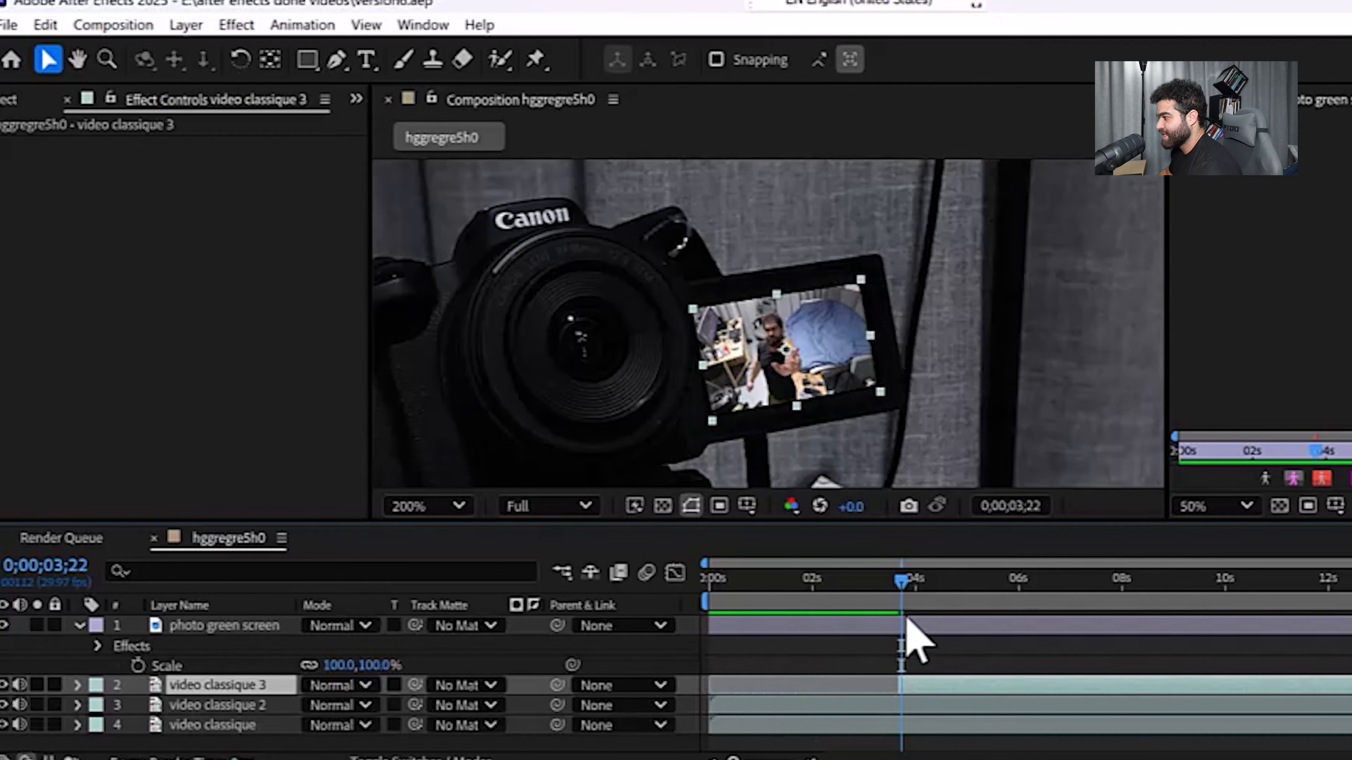
# Duplicate the trimmed "video classique 3" layer and cut the end of the copy at about 0;00;10;02
pyautogui.moveTo(907, 585); pyautogui.dragTo(1204, 594)
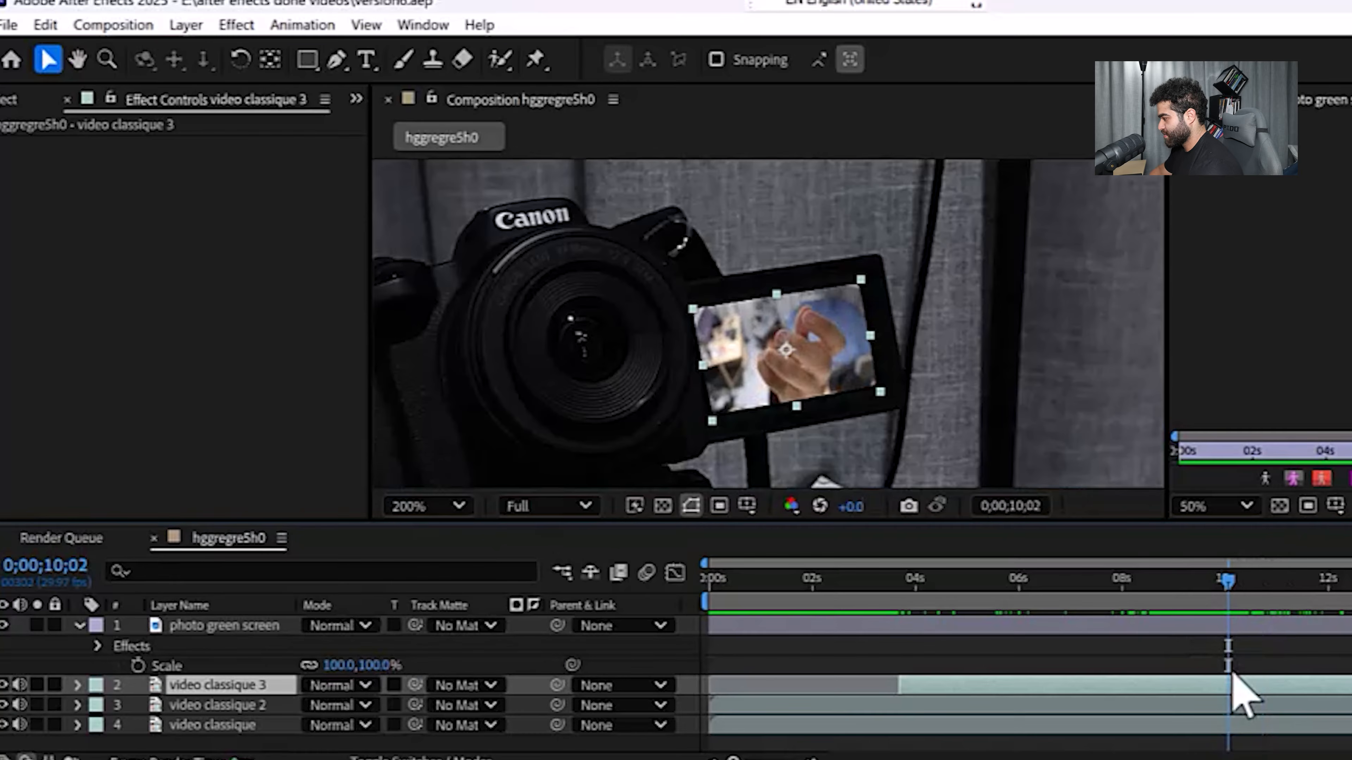
pyautogui.click(1231, 687)
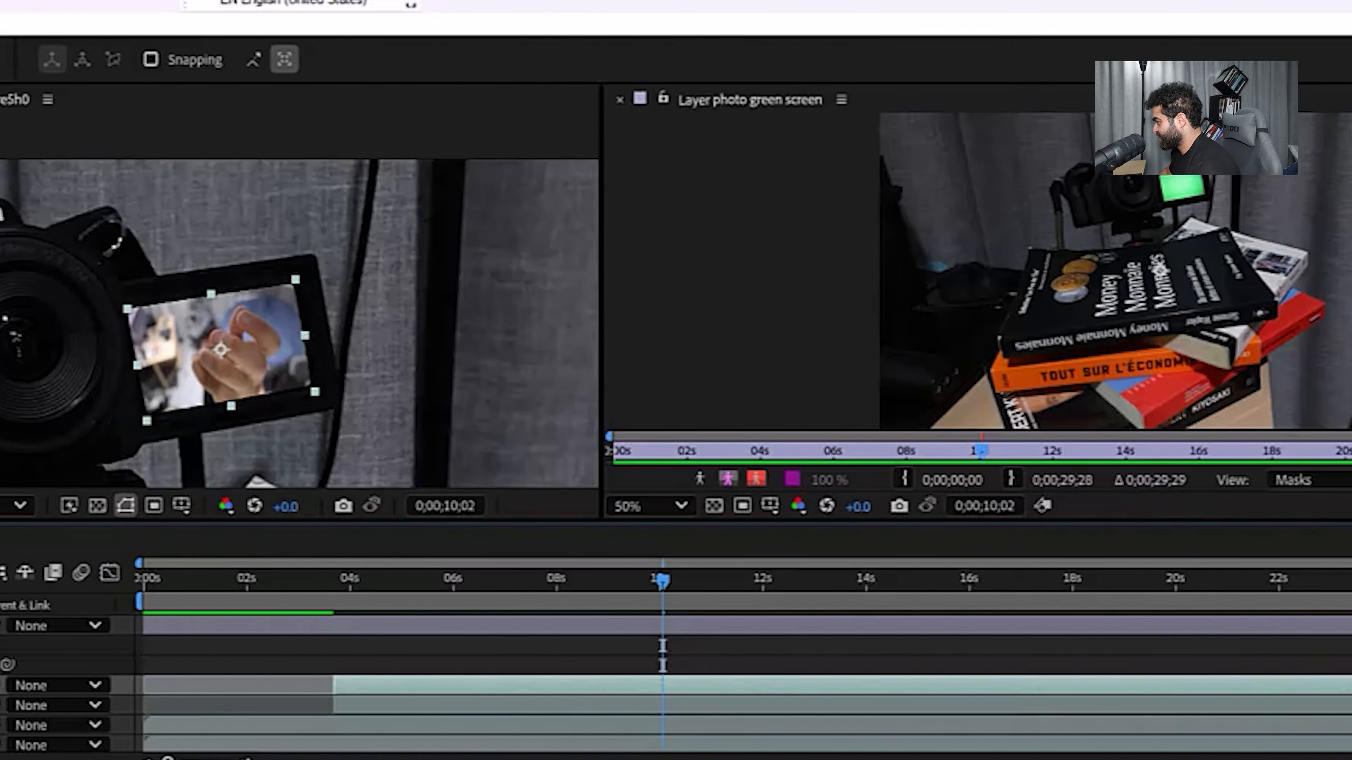
pyautogui.moveTo(1298, 687); pyautogui.dragTo(484, 702)
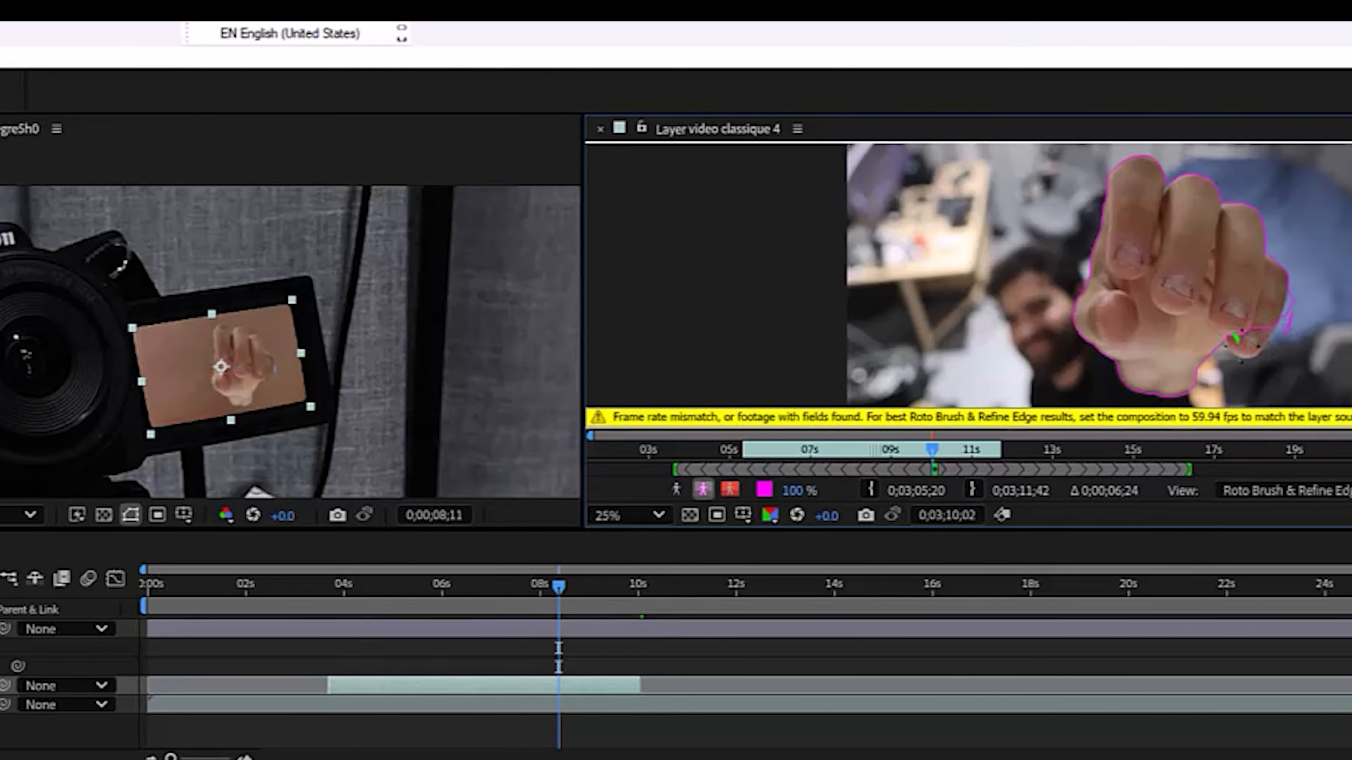
pyautogui.click(332, 586)
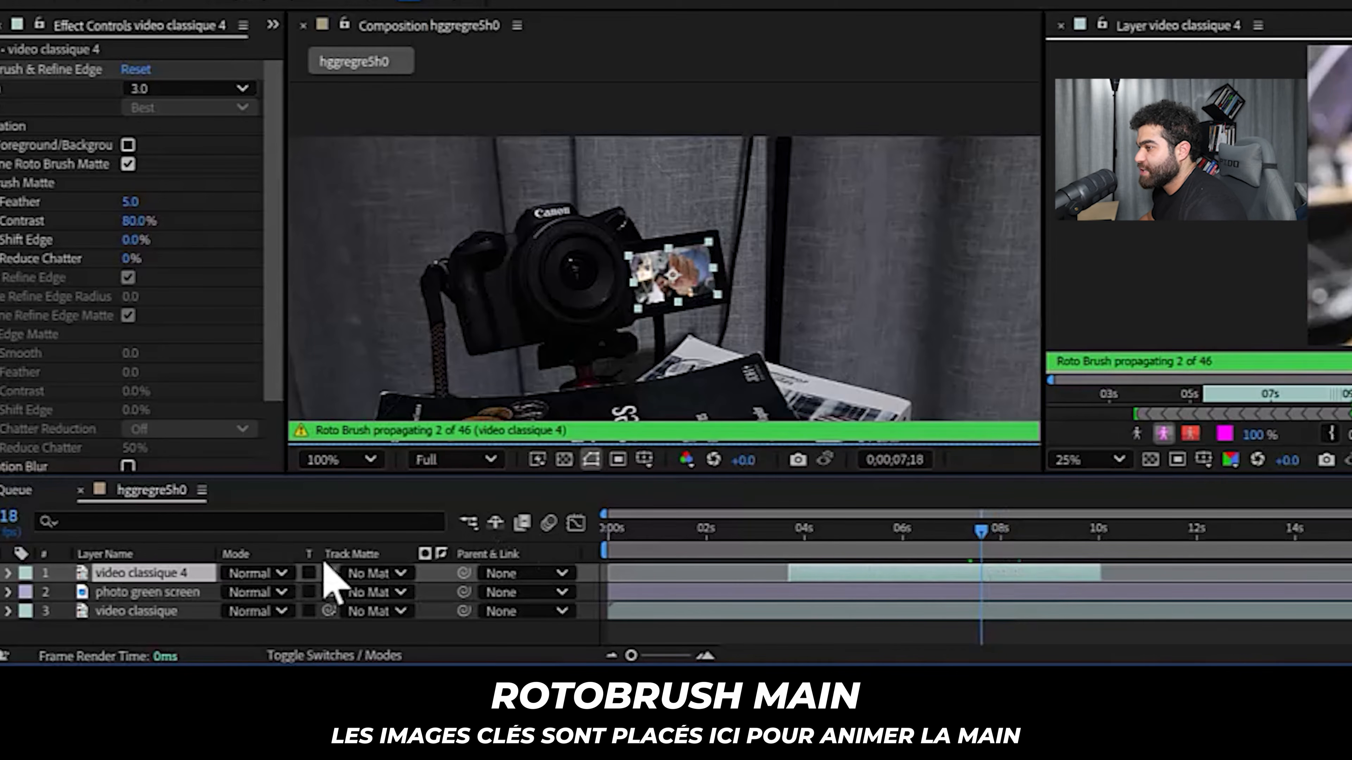
# Enlarge the hand layer "video classique 4" to a scale of 5.8, 6.8%
pyautogui.click(8, 574)
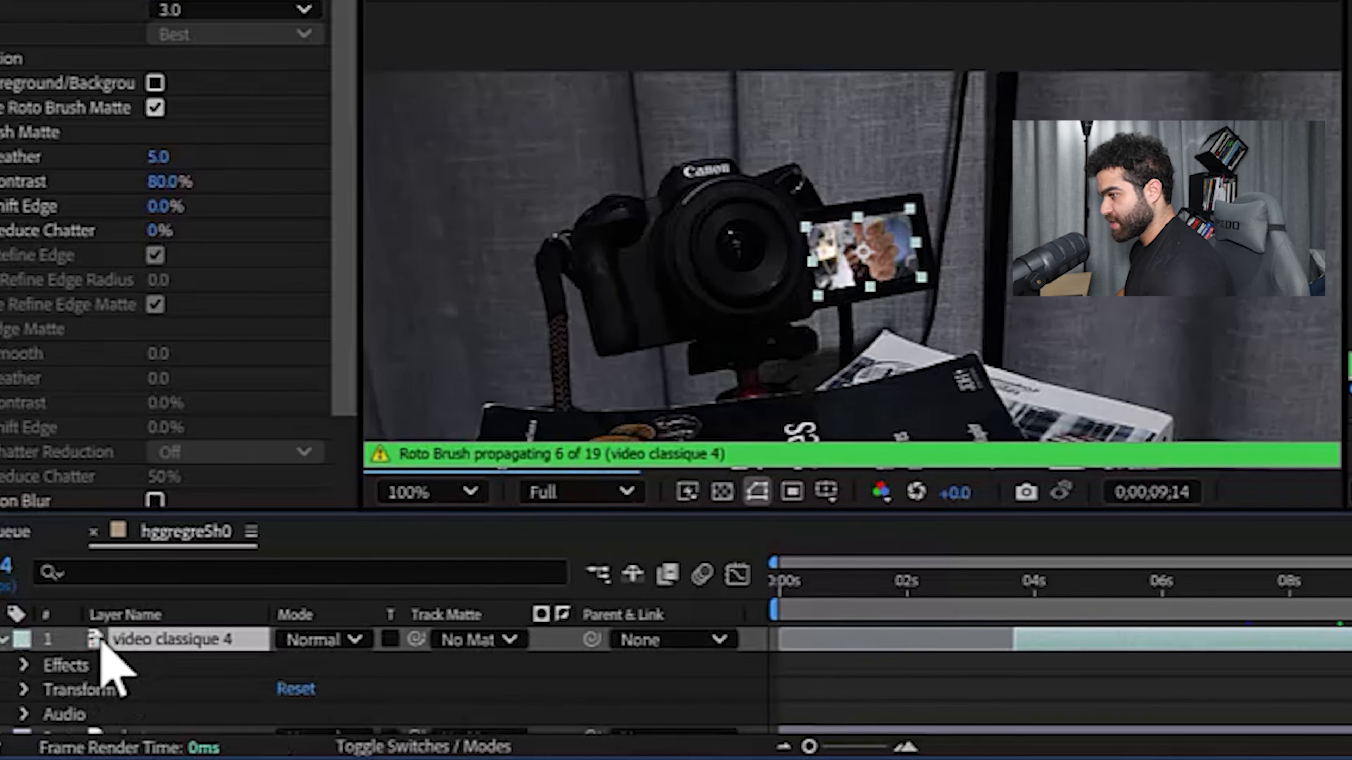
pyautogui.press('s')
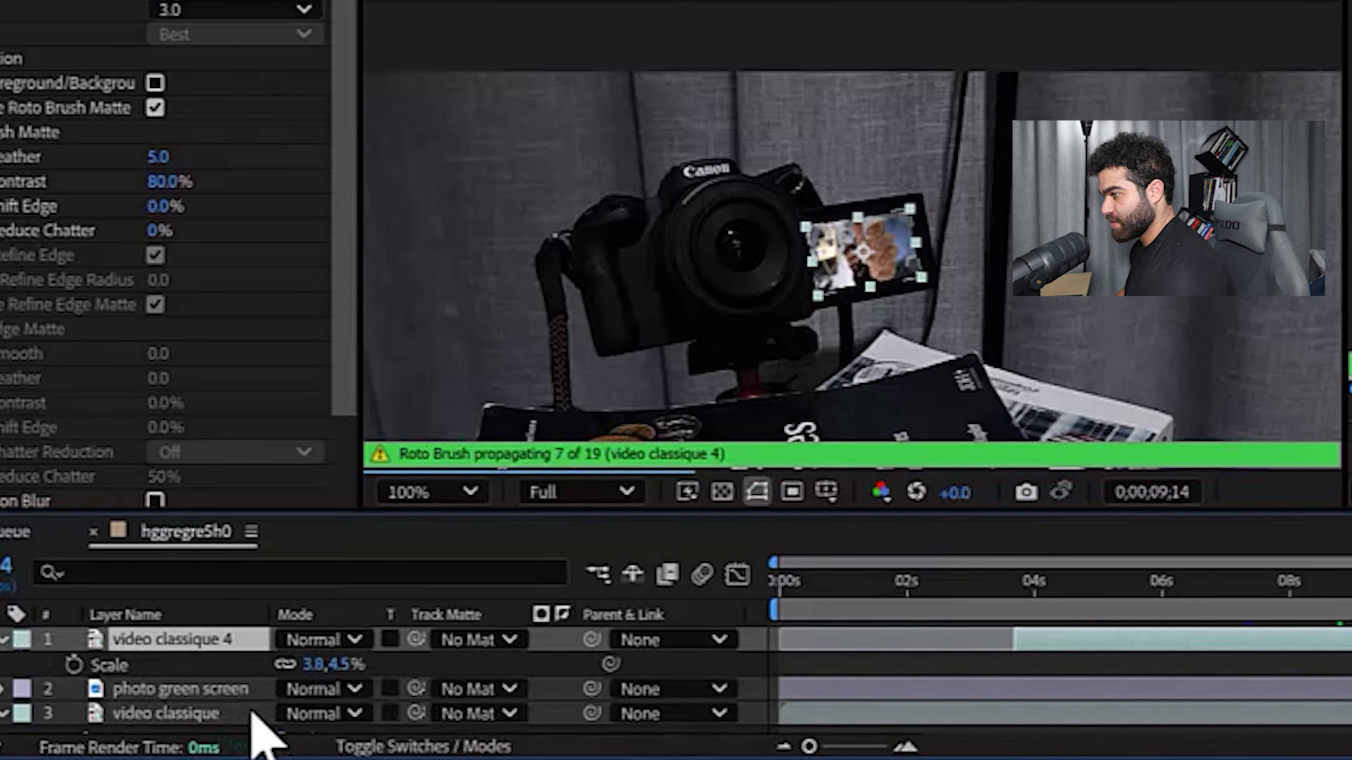
pyautogui.click(339, 664)
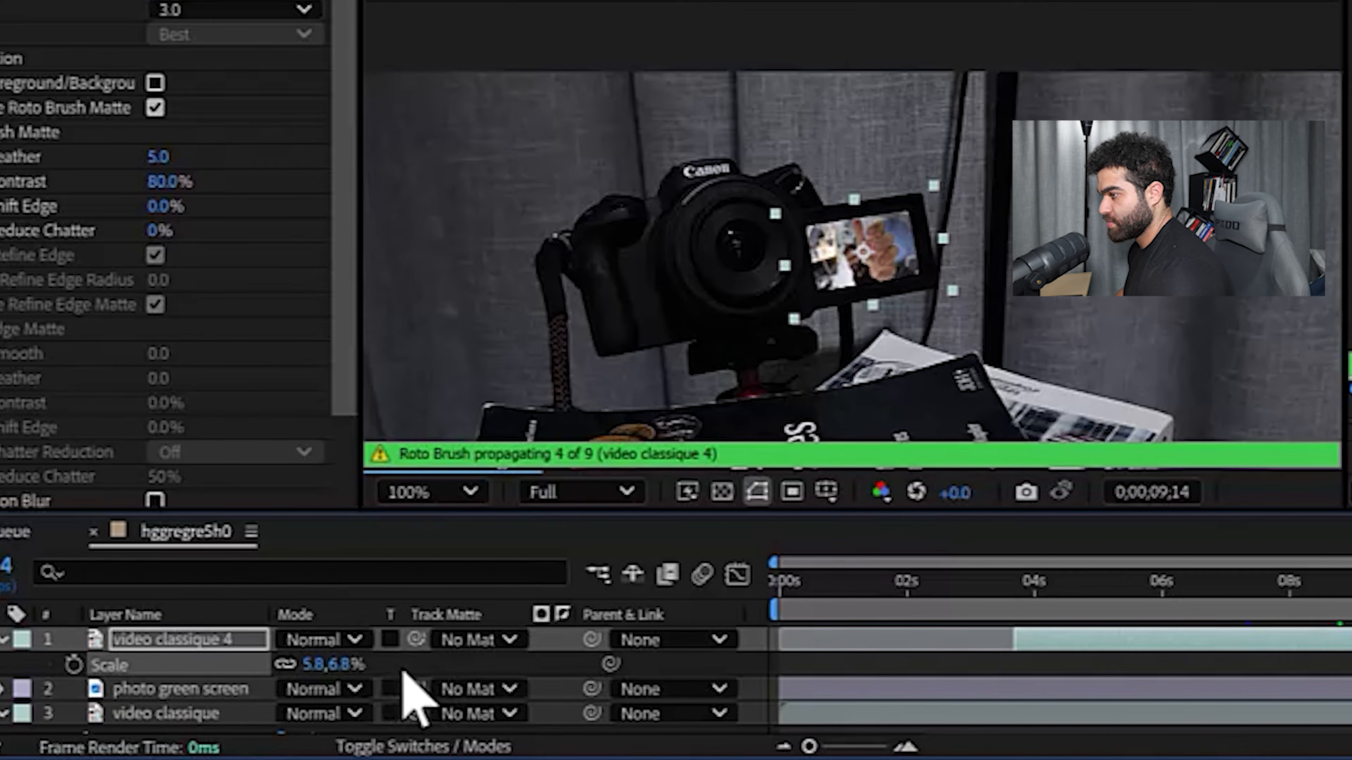
pyautogui.click(213, 616)
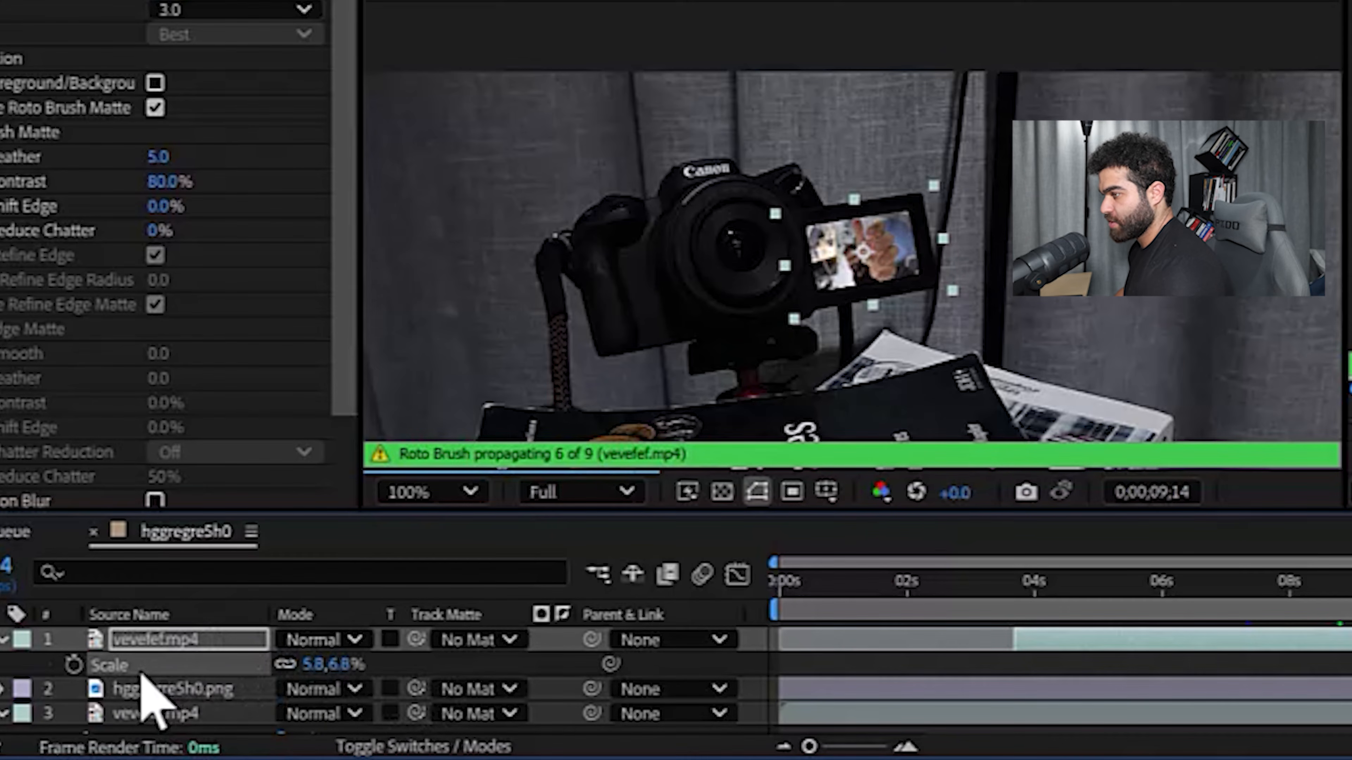
# Enable Scale keyframing on the hand layer at 0;00;08;00
pyautogui.click(1291, 586)
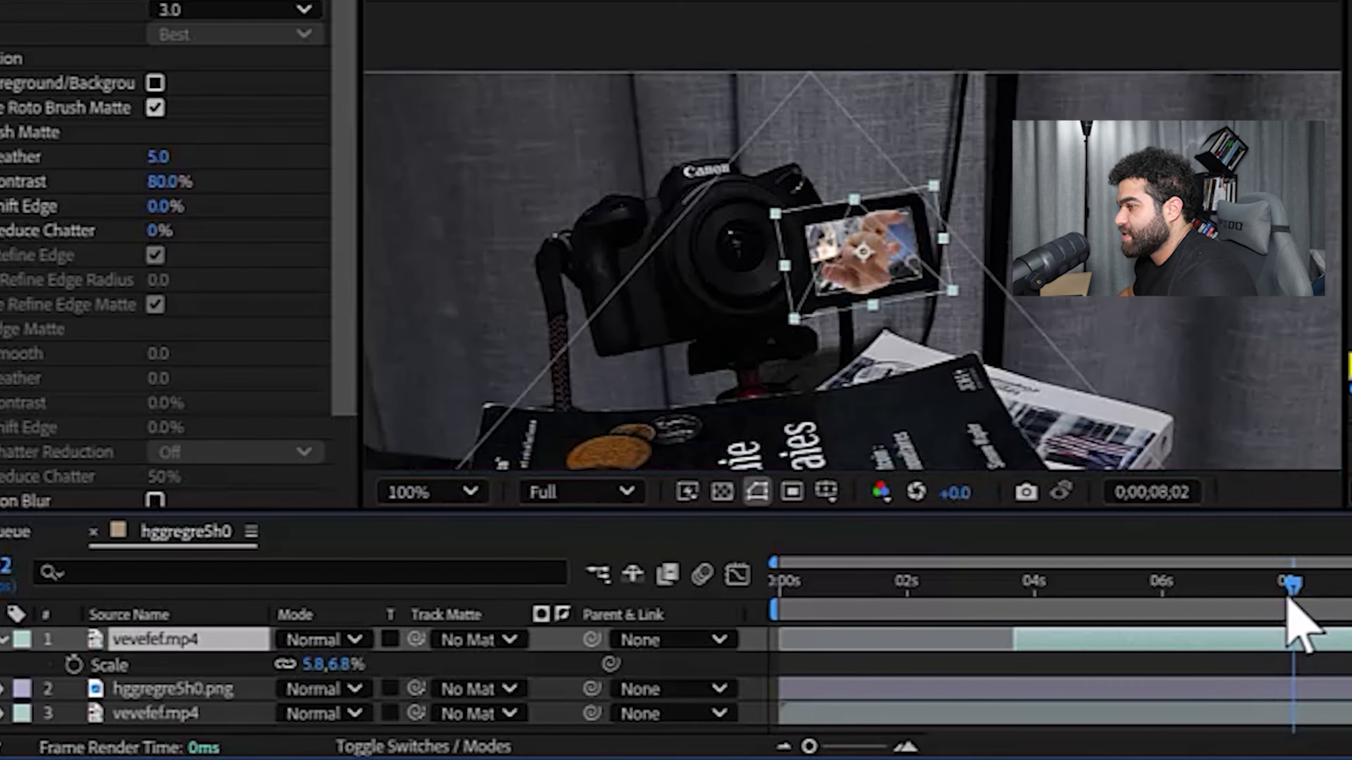
pyautogui.moveTo(1292, 600)
pyautogui.mouseDown()
pyautogui.moveTo(1337, 599)
pyautogui.moveTo(1291, 595)
pyautogui.mouseUp()
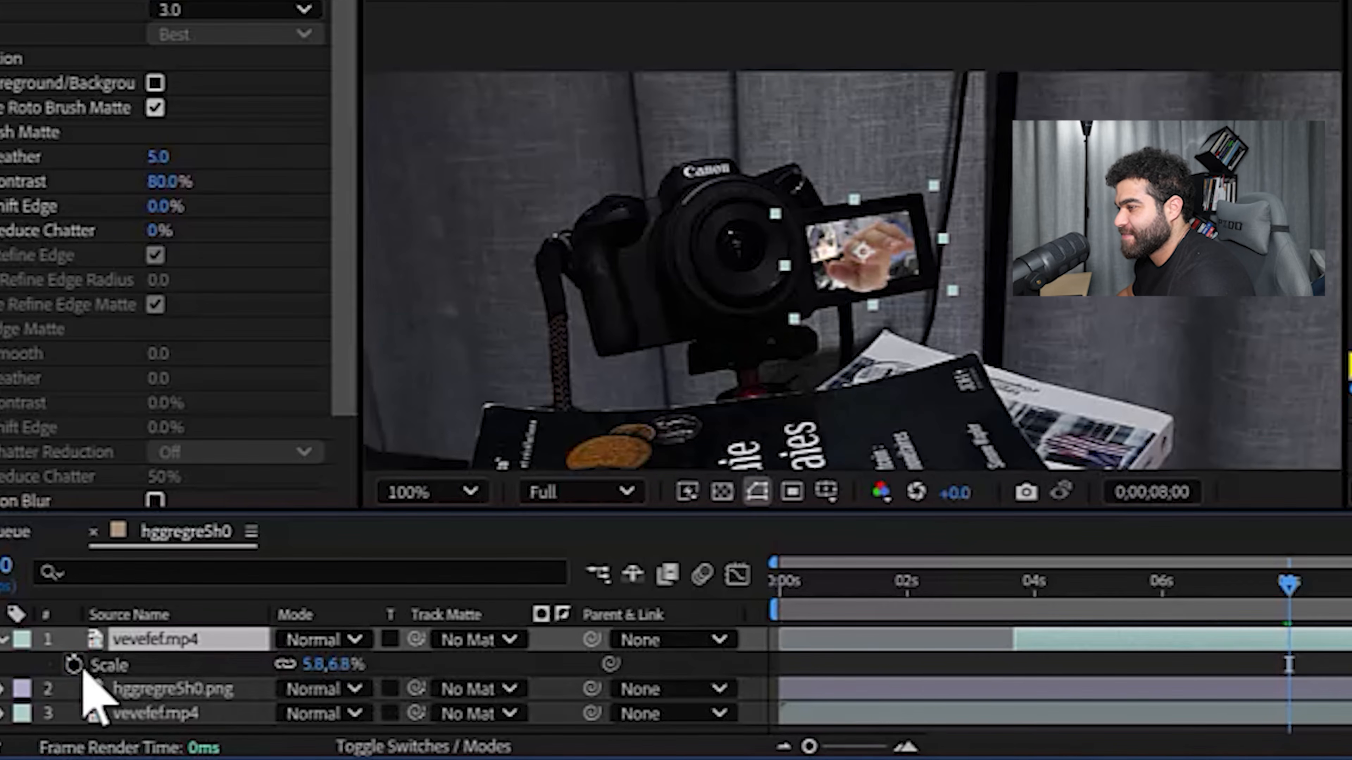
pyautogui.click(73, 665)
# Add a 0% Scale keyframe to the hand layer at 0;00;08;14 and move it close to the layer's end
pyautogui.moveTo(1301, 590); pyautogui.dragTo(1320, 588)
pyautogui.moveTo(325, 665)
pyautogui.mouseDown()
pyautogui.moveTo(299, 665)
pyautogui.moveTo(331, 664)
pyautogui.mouseUp()
pyautogui.click(331, 665)
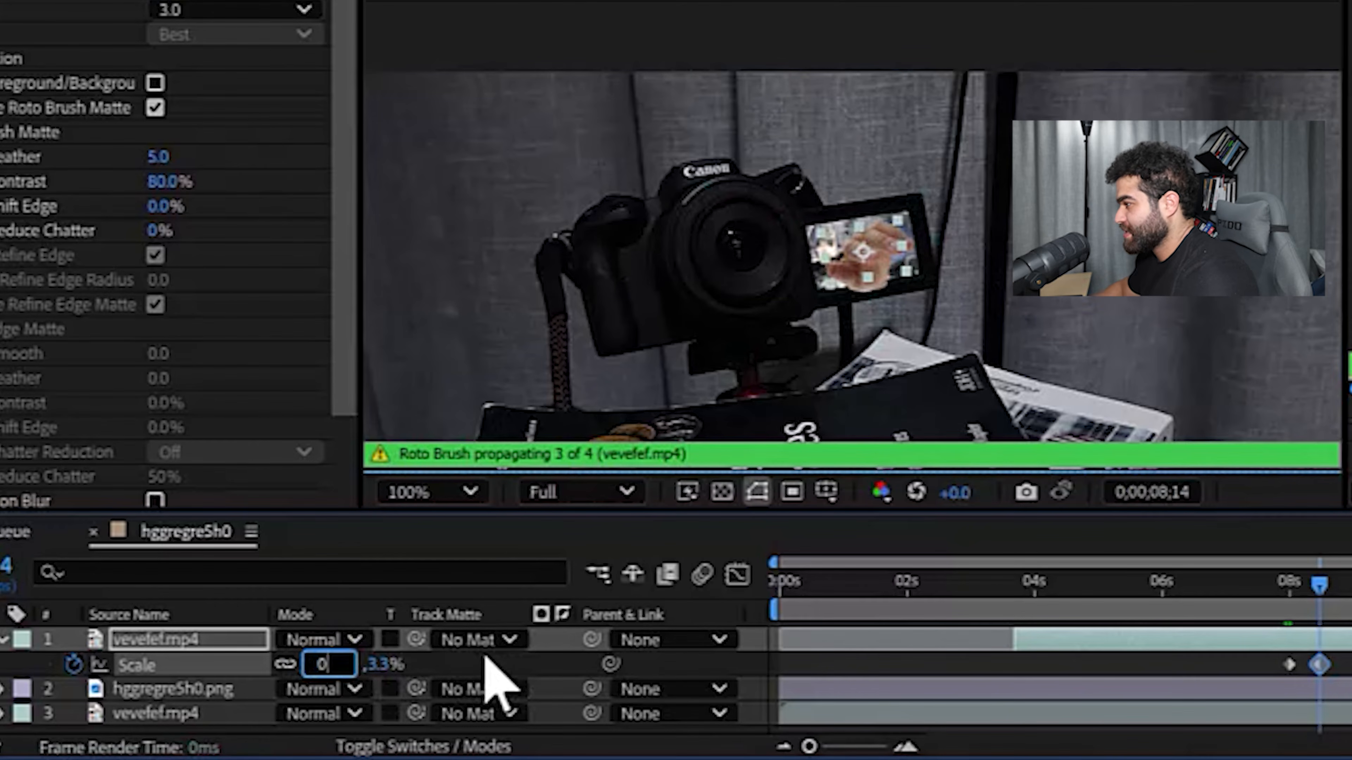
pyautogui.click(1350, 697)
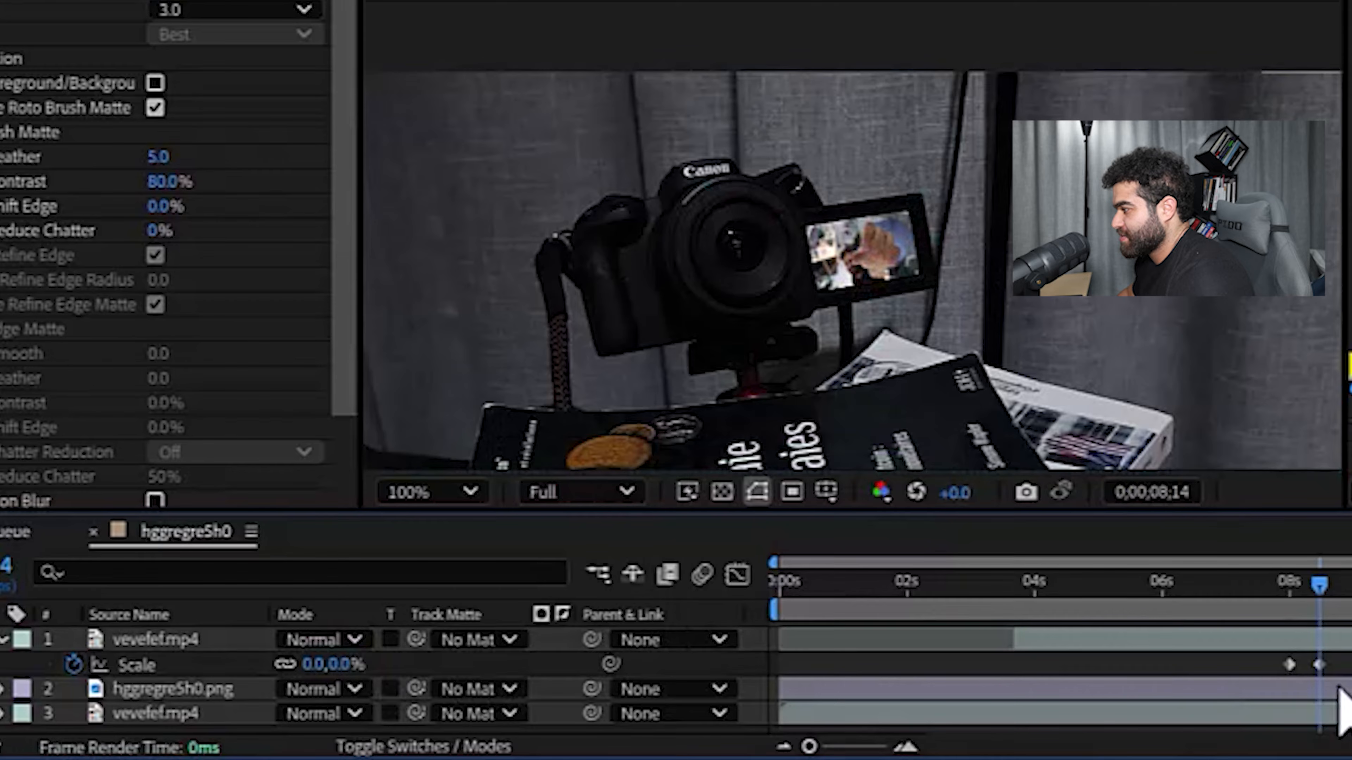
pyautogui.moveTo(1319, 666); pyautogui.dragTo(1350, 670)
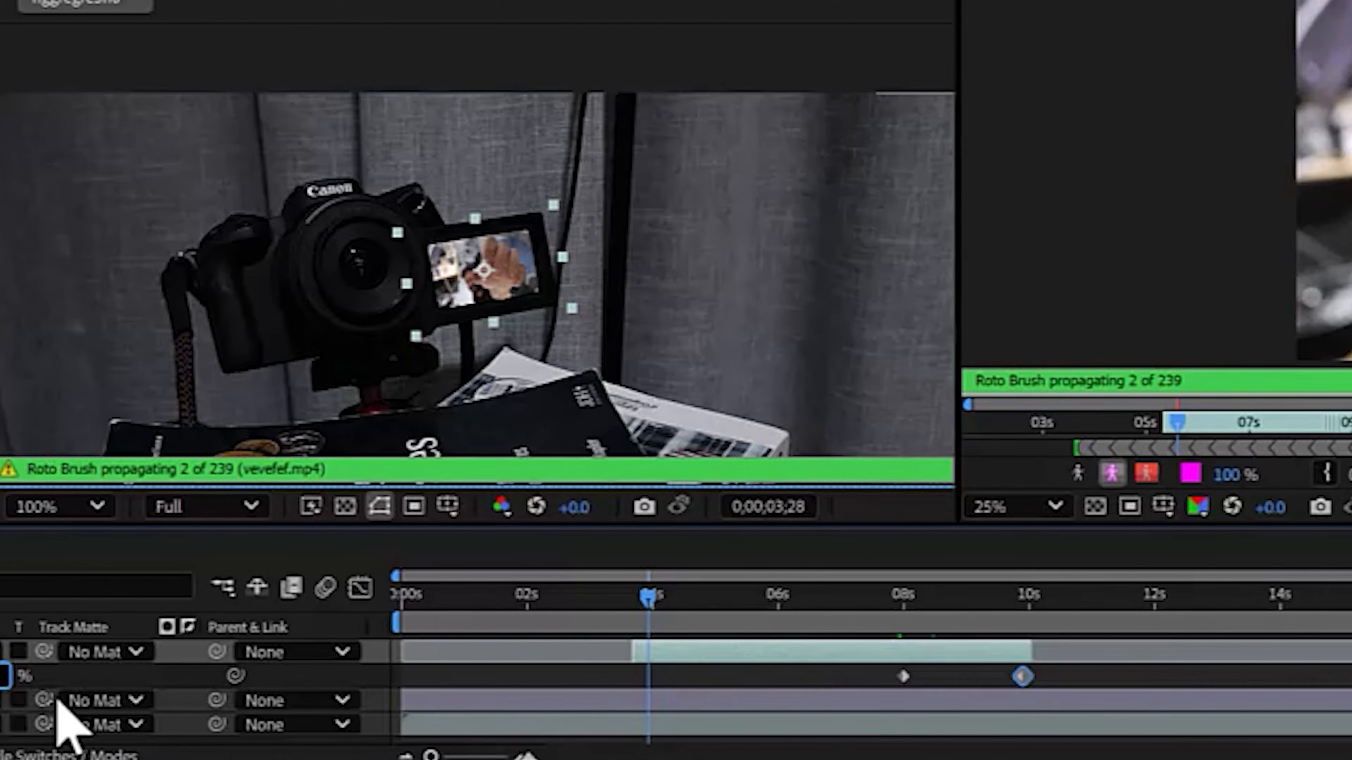
# Add a 0% Scale keyframe at the hand layer's start and an enlarged Scale keyframe at about 0;00;04;29
pyautogui.press('Return')
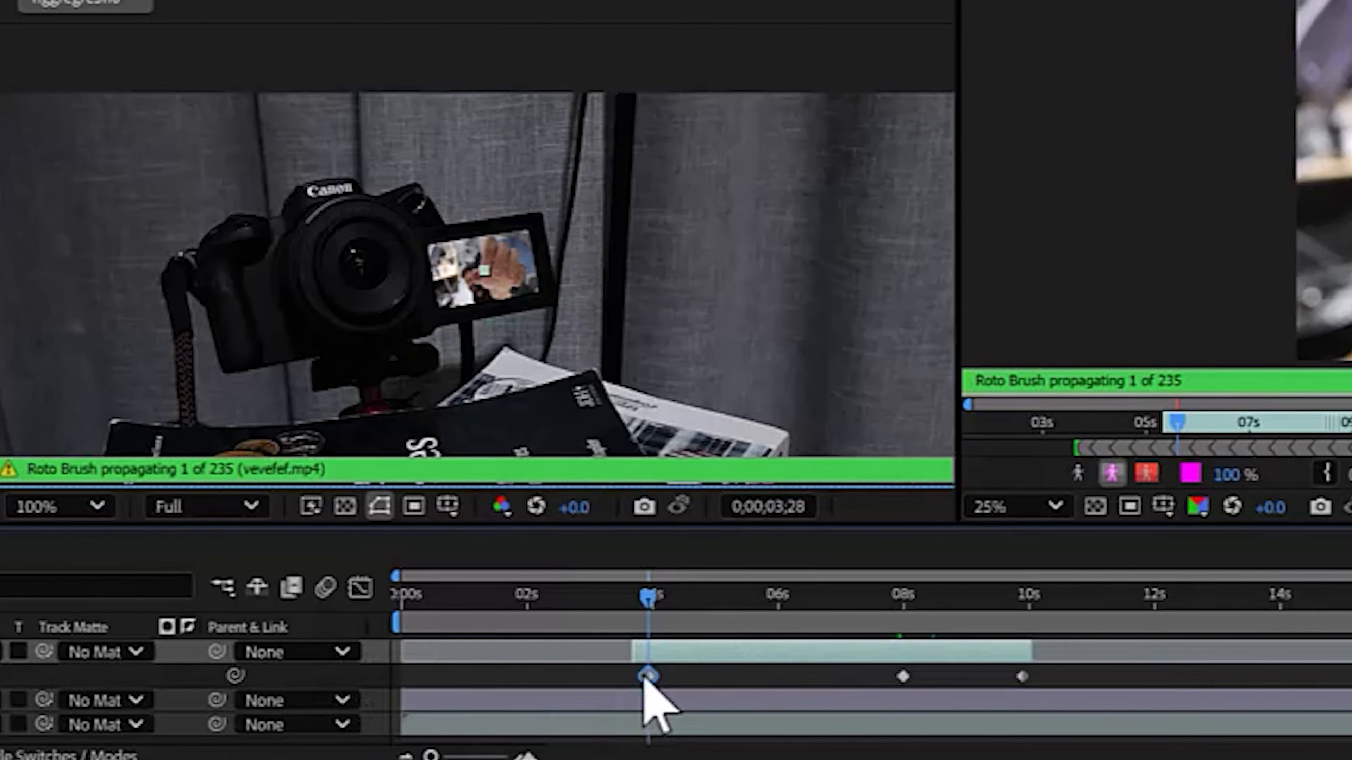
pyautogui.moveTo(645, 677); pyautogui.dragTo(635, 679)
pyautogui.moveTo(648, 598); pyautogui.dragTo(714, 625)
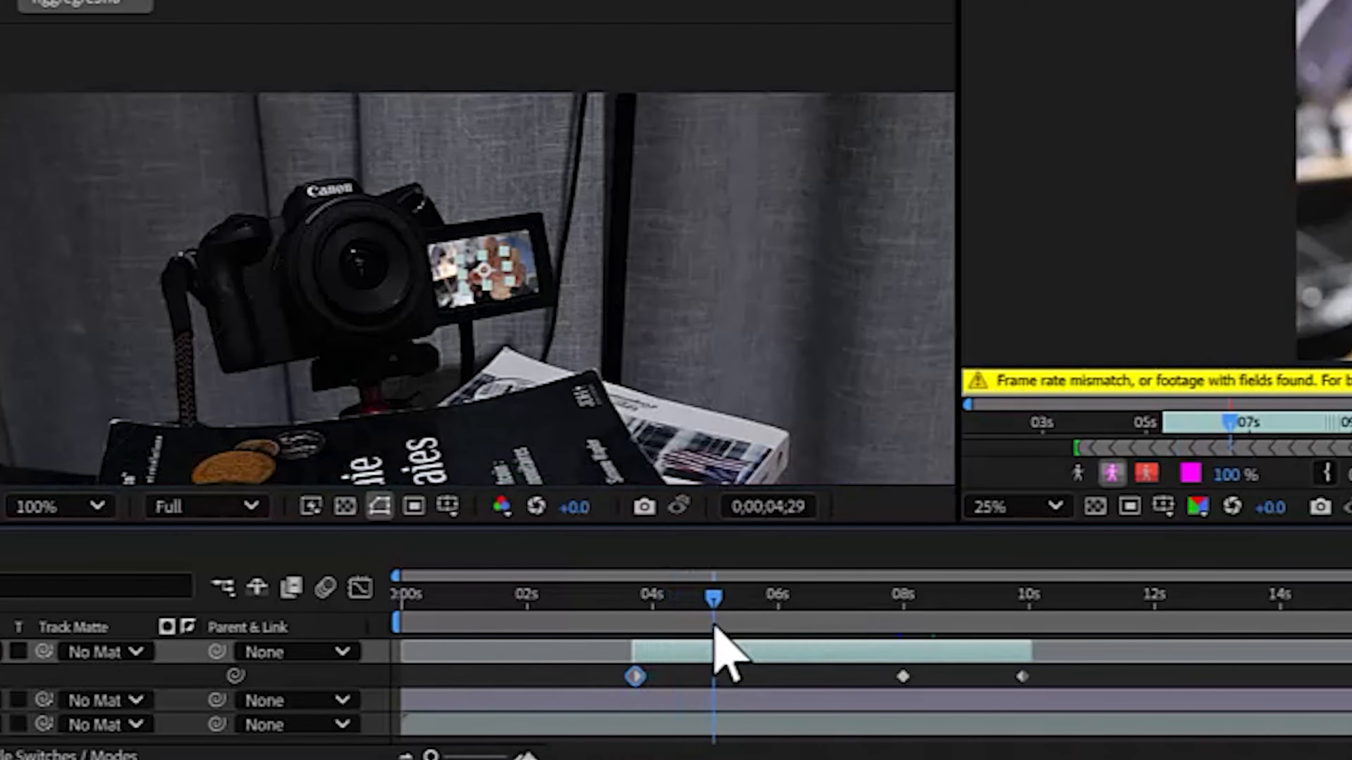
pyautogui.moveTo(790, 603); pyautogui.dragTo(719, 598)
# Apply Easy Ease to all four Scale keyframes of the hand layer
pyautogui.moveTo(1030, 686); pyautogui.dragTo(637, 680)
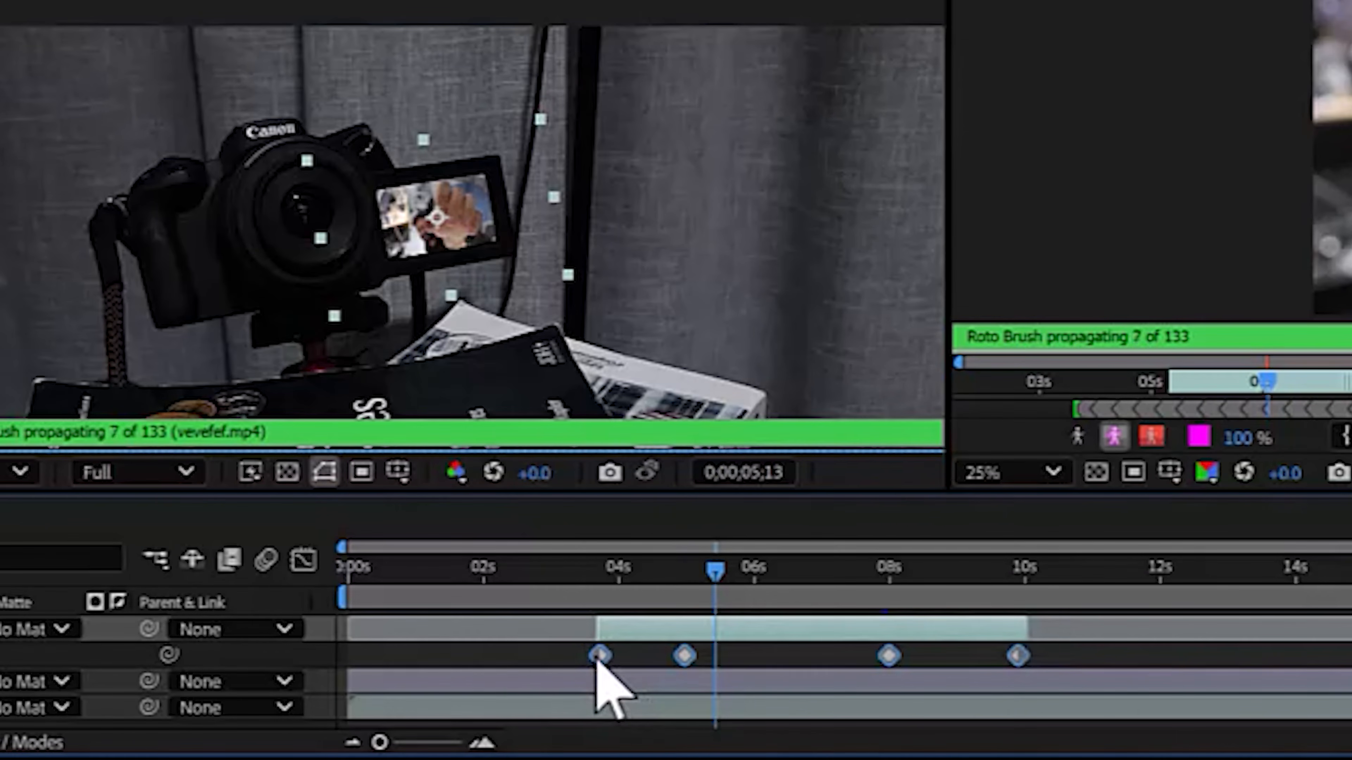
pyautogui.rightClick(596, 661)
pyautogui.moveTo(766, 639)
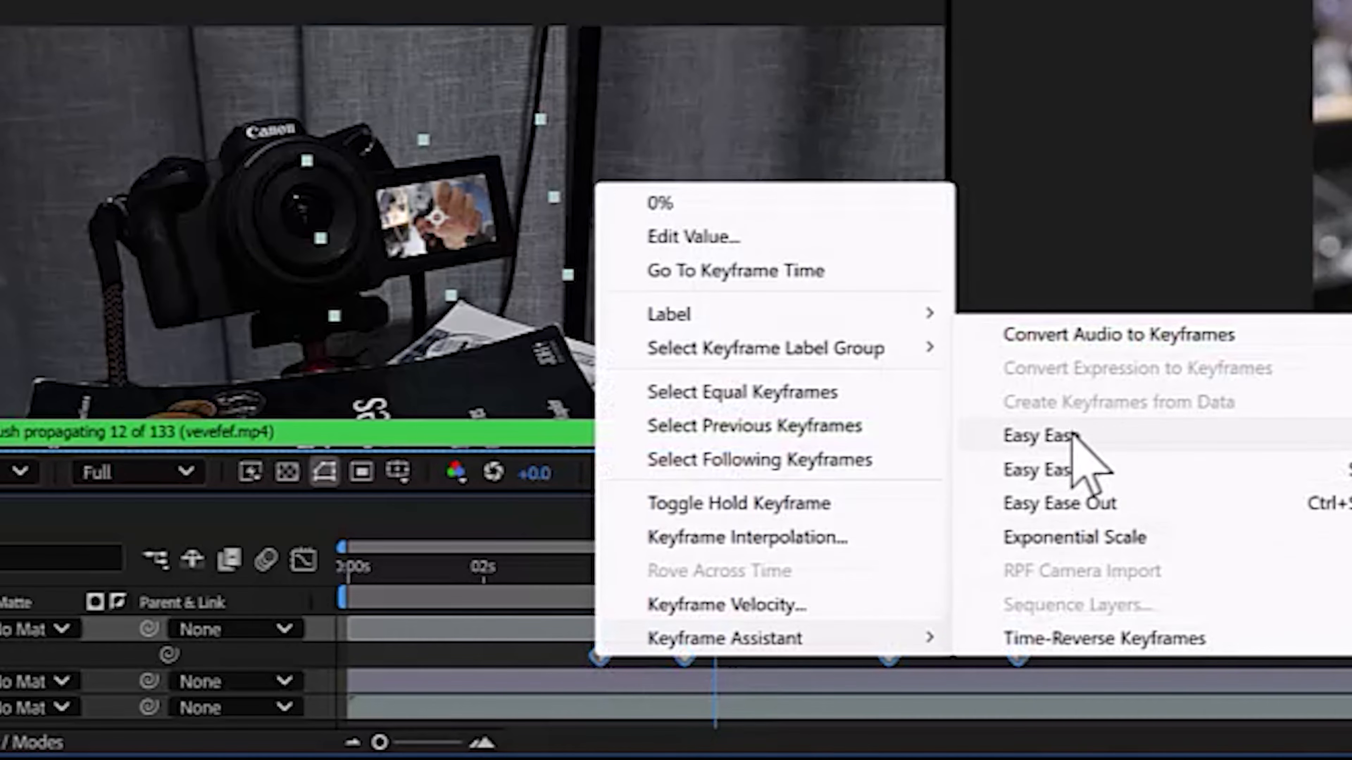
pyautogui.click(1073, 435)
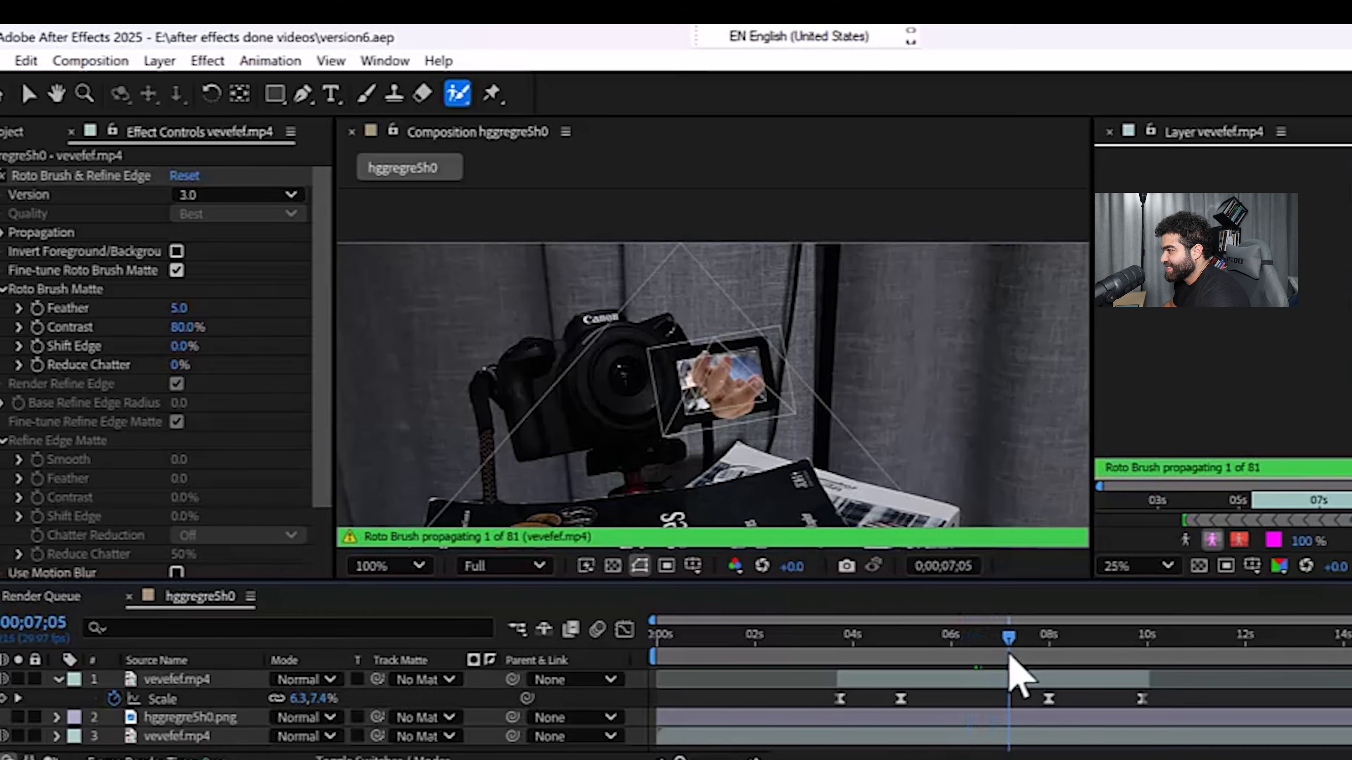
# Align the hand layer's last Scale keyframe with the layer's end at 0;00;10;01 and save the project
pyautogui.moveTo(1010, 656)
pyautogui.mouseDown()
pyautogui.moveTo(1070, 692)
pyautogui.moveTo(1153, 708)
pyautogui.moveTo(1150, 692)
pyautogui.mouseUp()
pyautogui.click(1142, 698)
pyautogui.click(1147, 642)
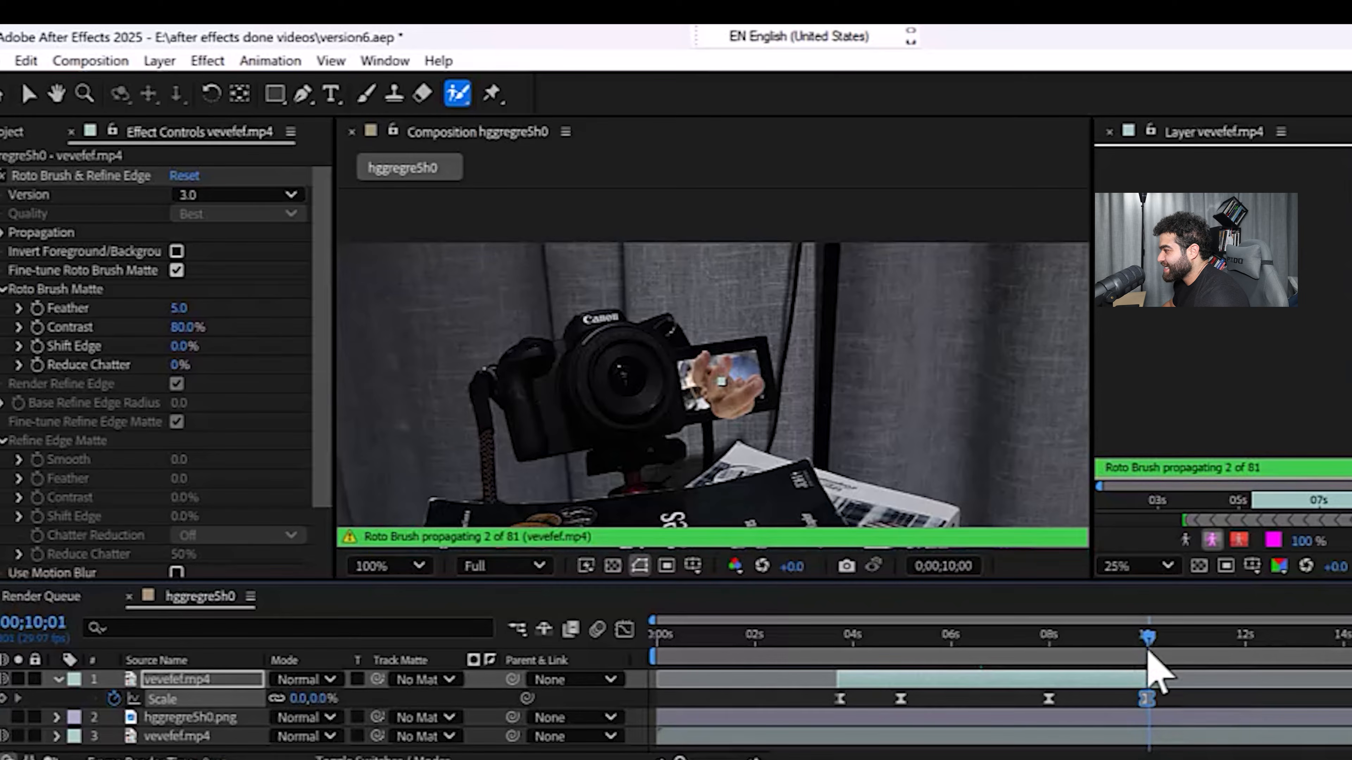
pyautogui.hotkey('ctrl', 's')
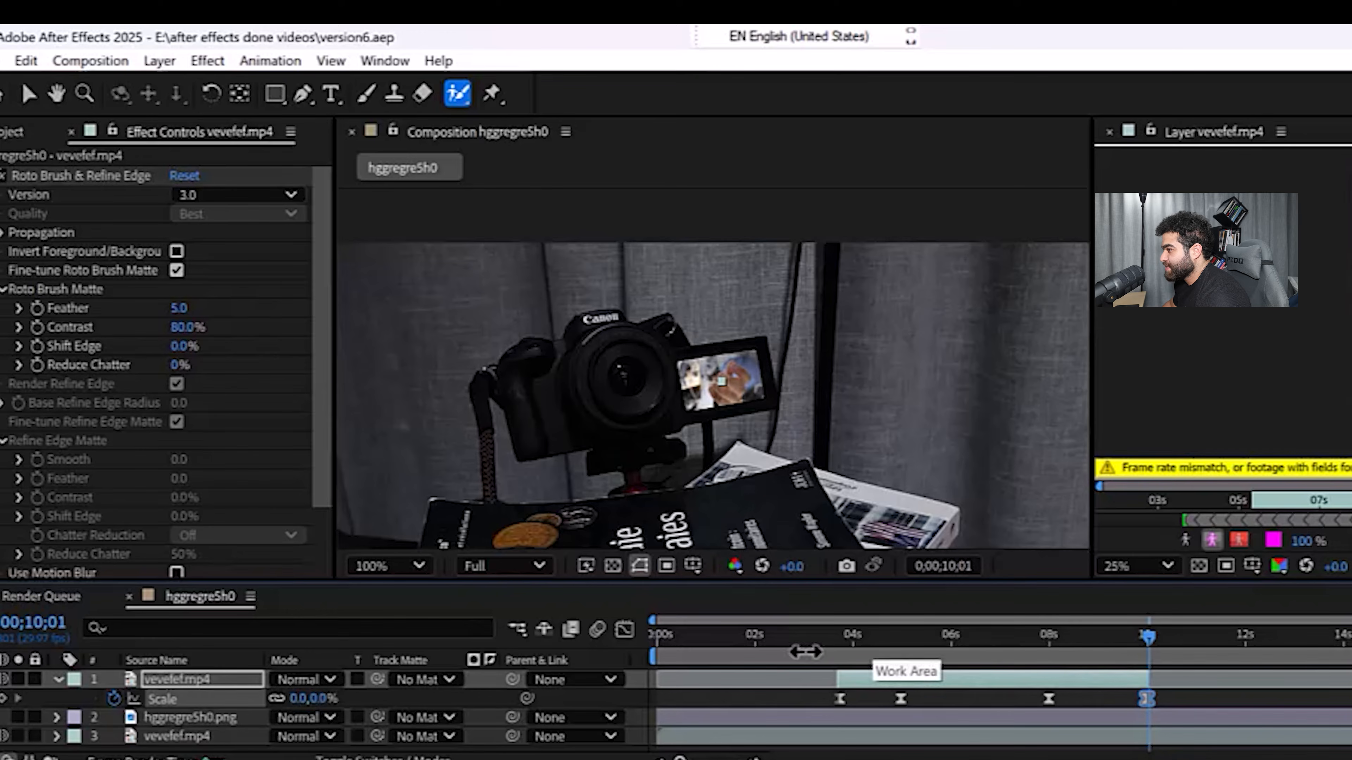
# Add Position and Scale keyframes to the photo layer hggregre5h0.png at 0;00;11;29
pyautogui.click(58, 682)
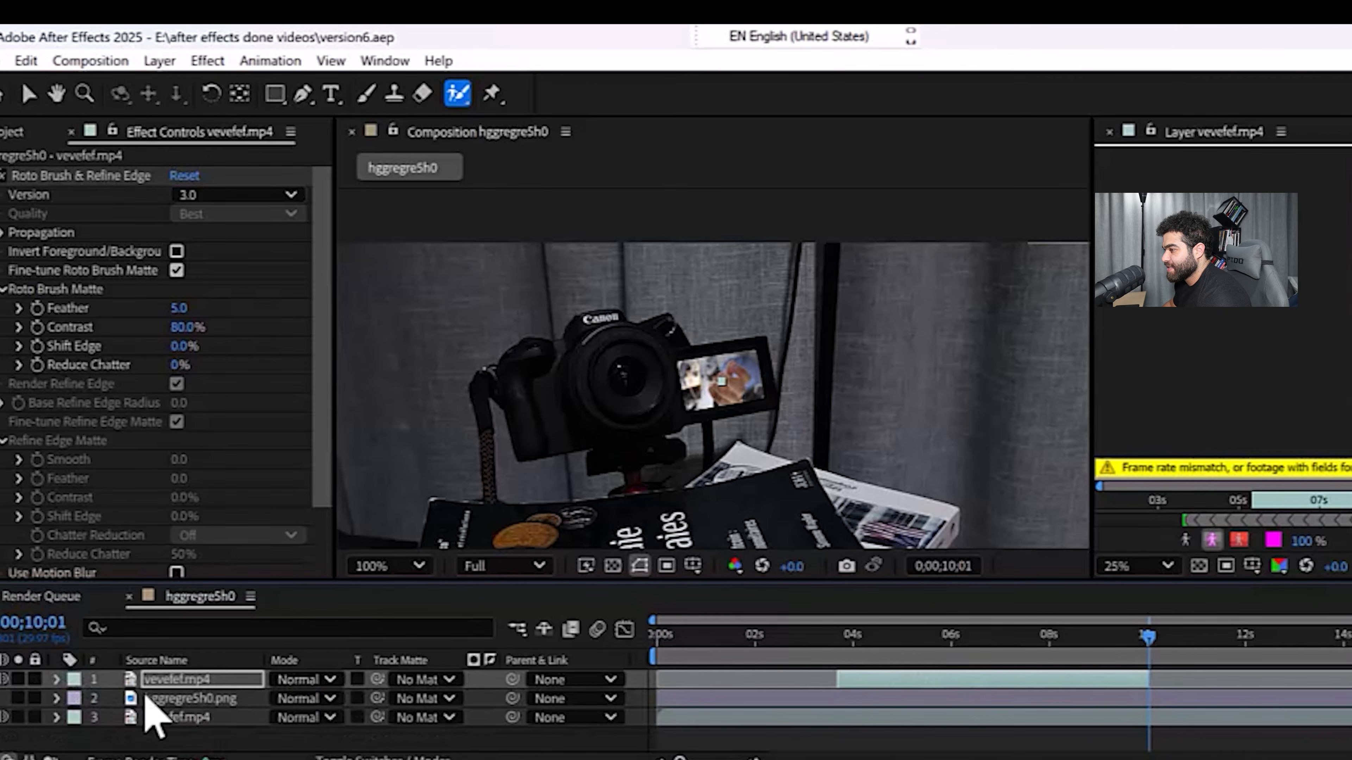
pyautogui.click(172, 700)
pyautogui.moveTo(1153, 643)
pyautogui.mouseDown()
pyautogui.moveTo(1155, 668)
pyautogui.moveTo(1231, 662)
pyautogui.mouseUp()
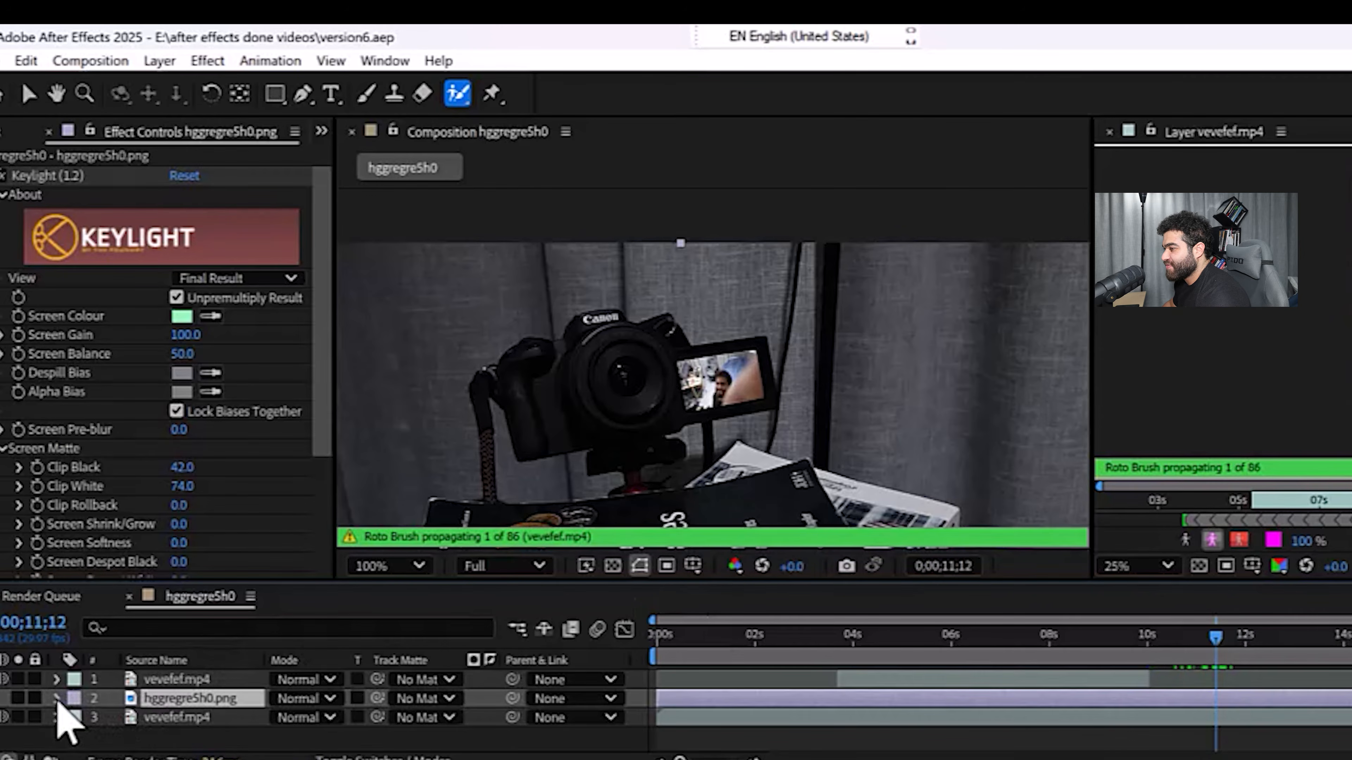
pyautogui.click(57, 700)
pyautogui.scroll(-3, 248, 688)
pyautogui.scroll(3, 246, 688)
pyautogui.click(79, 718)
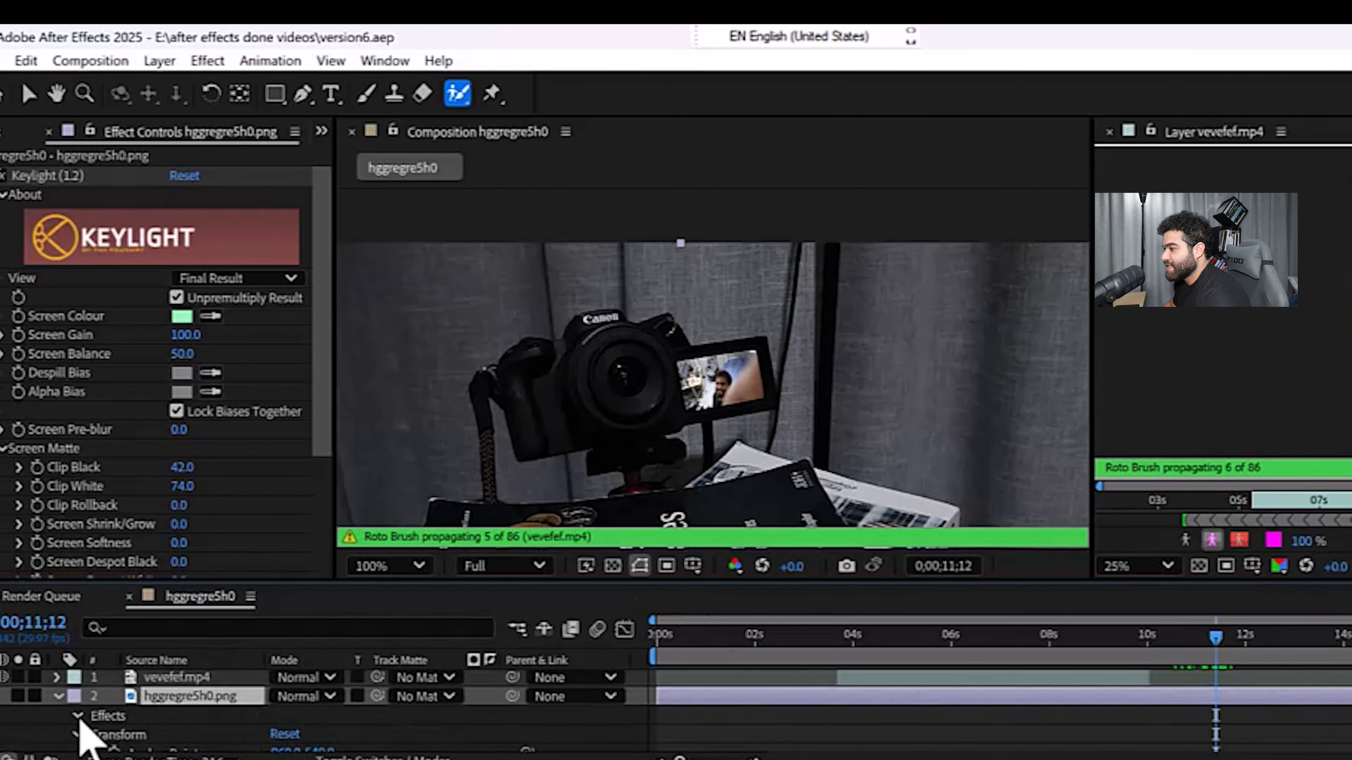
pyautogui.click(141, 719)
pyautogui.press('s')
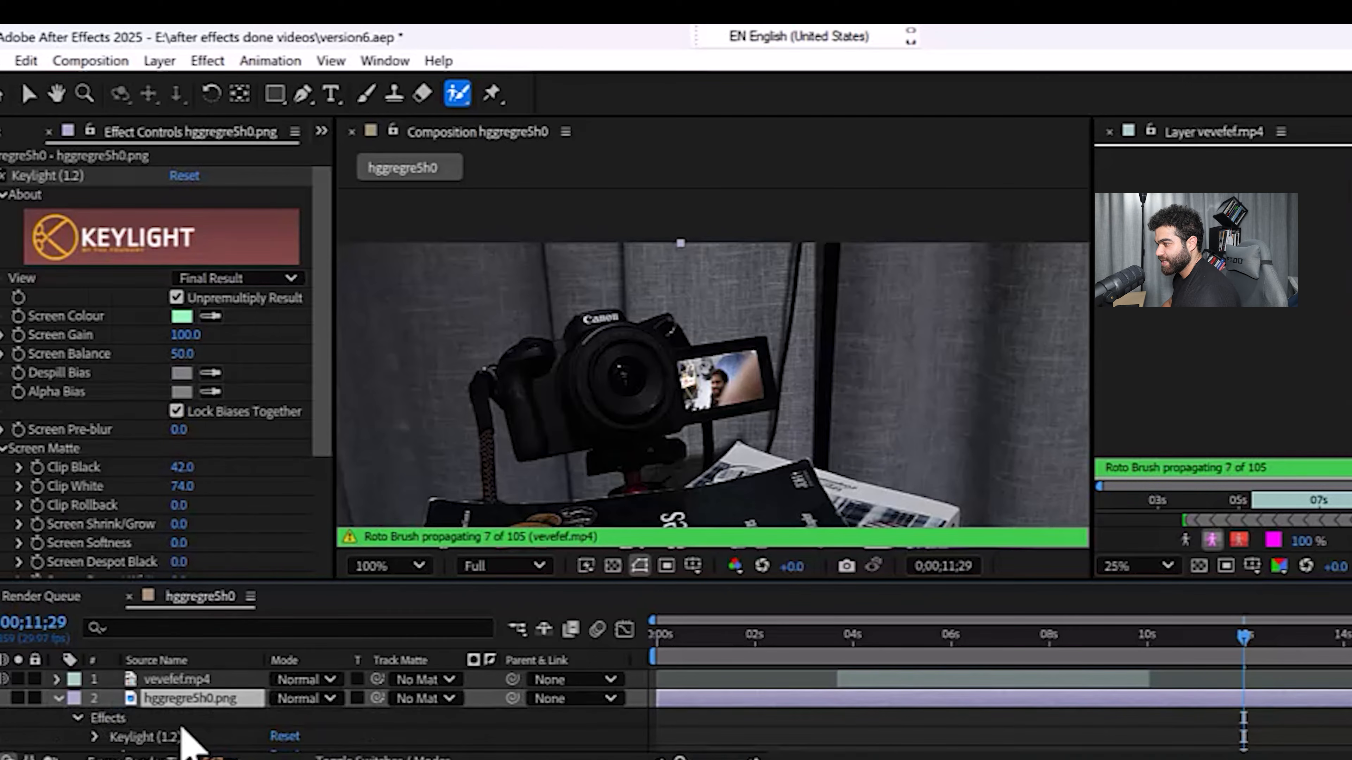
pyautogui.scroll(-5, 184, 741)
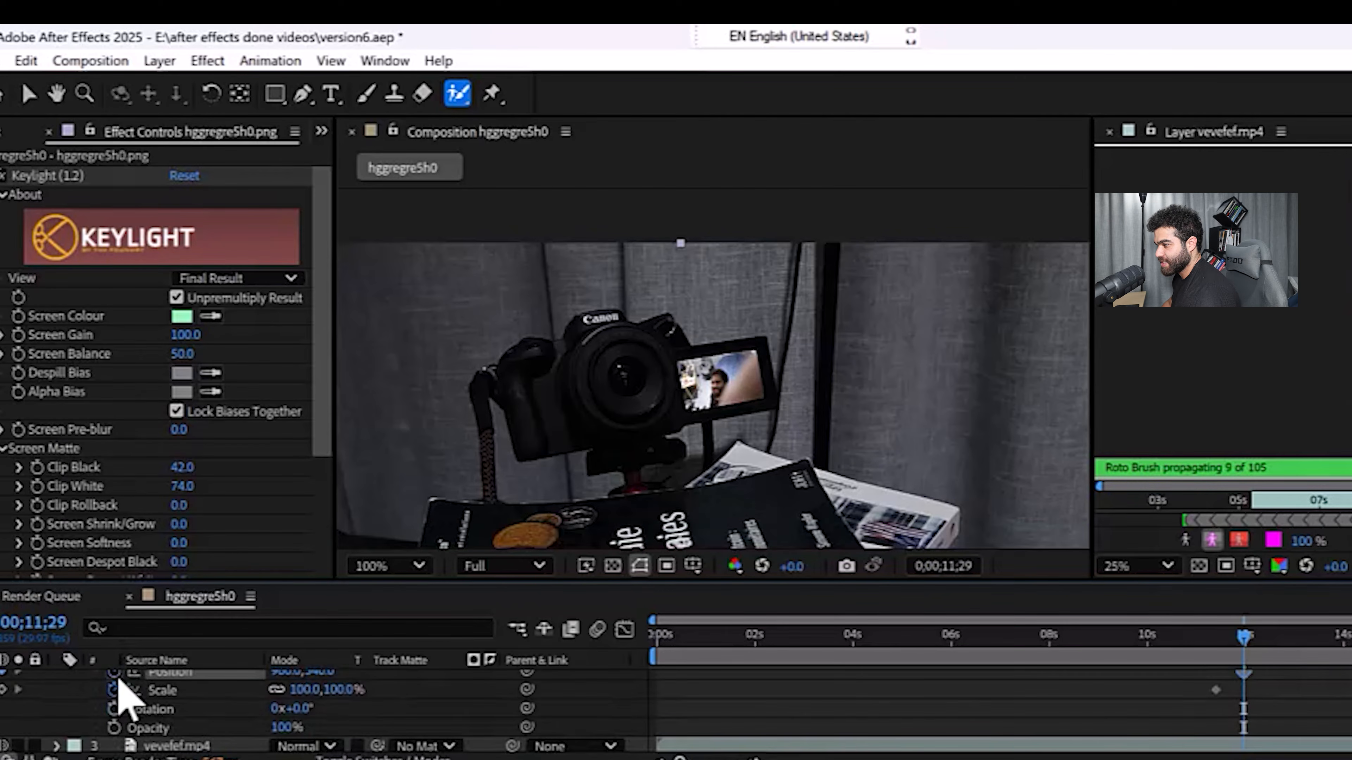
pyautogui.click(4, 689)
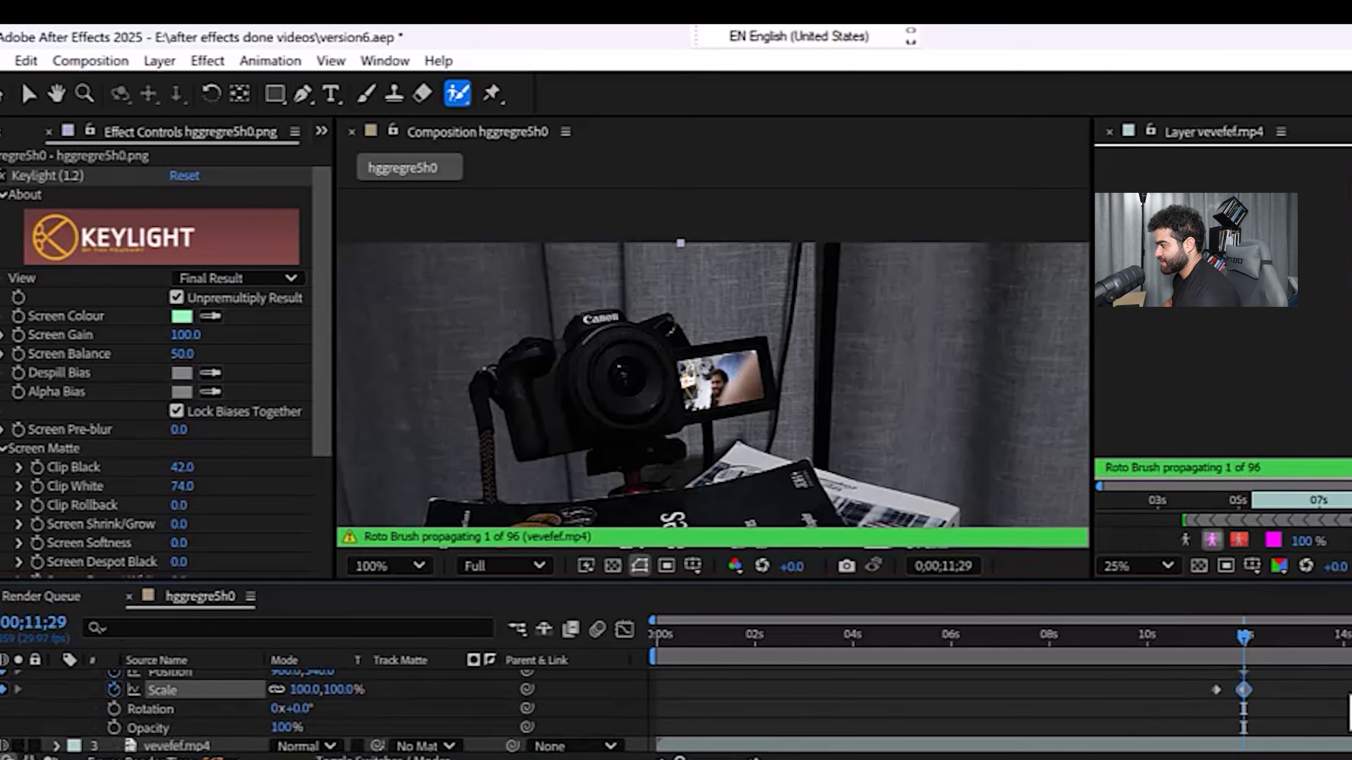
# Move the photo layer's Position and Scale keyframes to 0;00;10;26
pyautogui.scroll(2, 1225, 723)
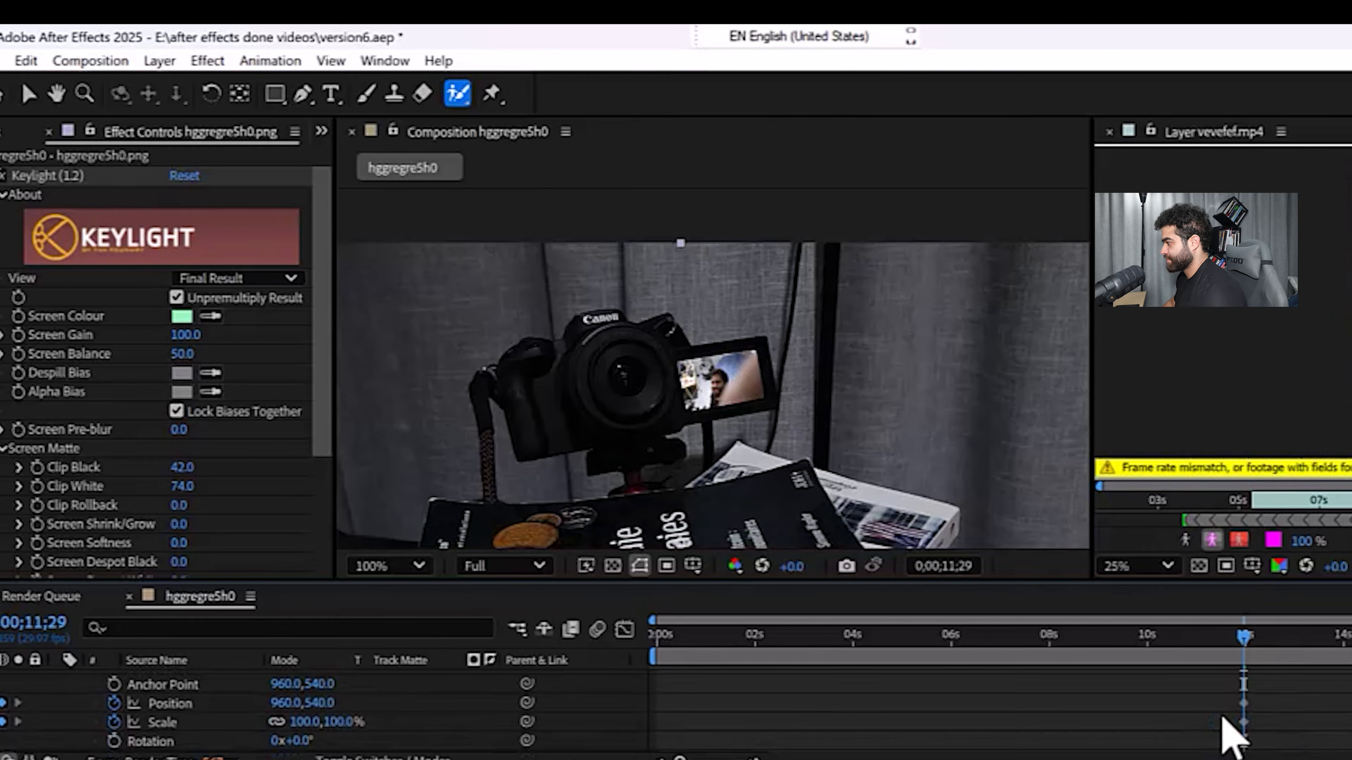
pyautogui.scroll(8, 1246, 649)
pyautogui.moveTo(1245, 638); pyautogui.dragTo(1191, 692)
pyautogui.scroll(-6, 1216, 725)
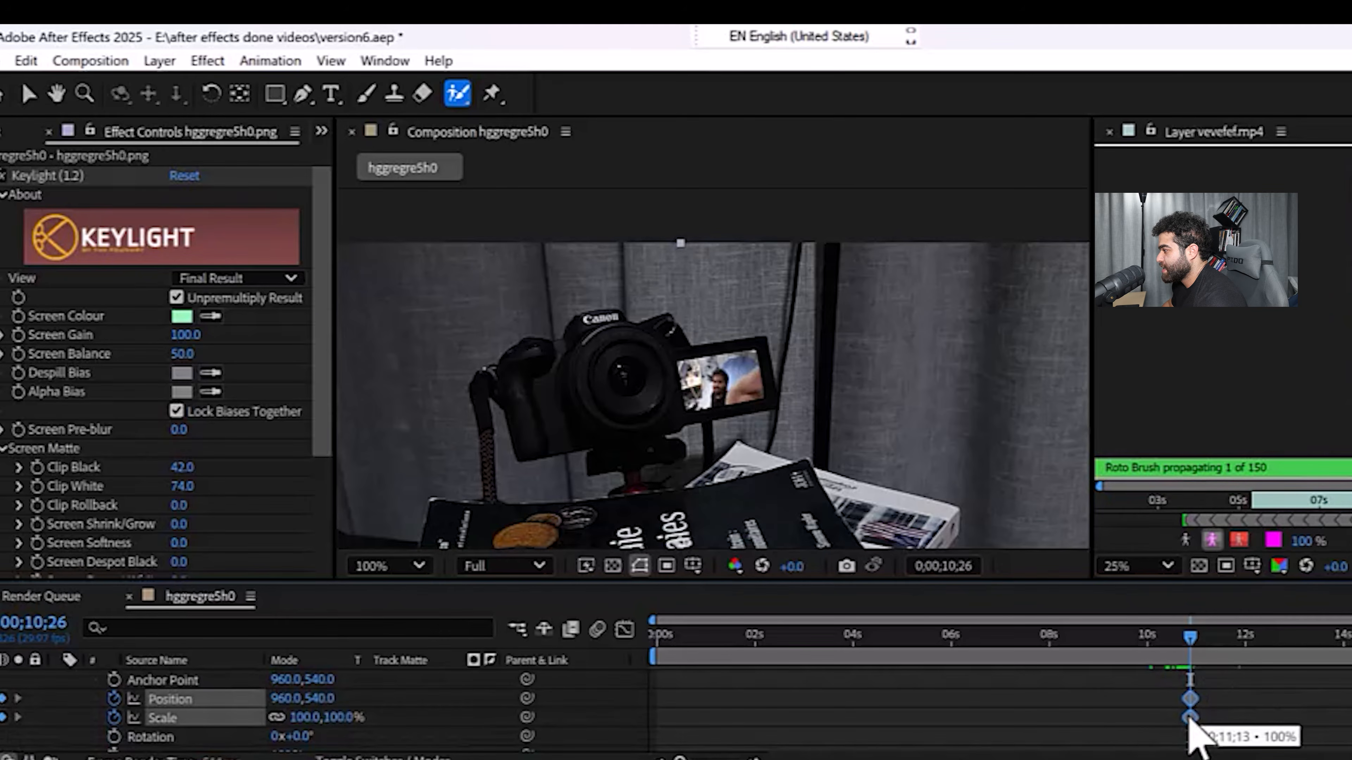
# Start enlarging the photo layer at 0;00;11;26 and reduce the composition preview to 25% magnification
pyautogui.moveTo(1183, 640); pyautogui.dragTo(1239, 672)
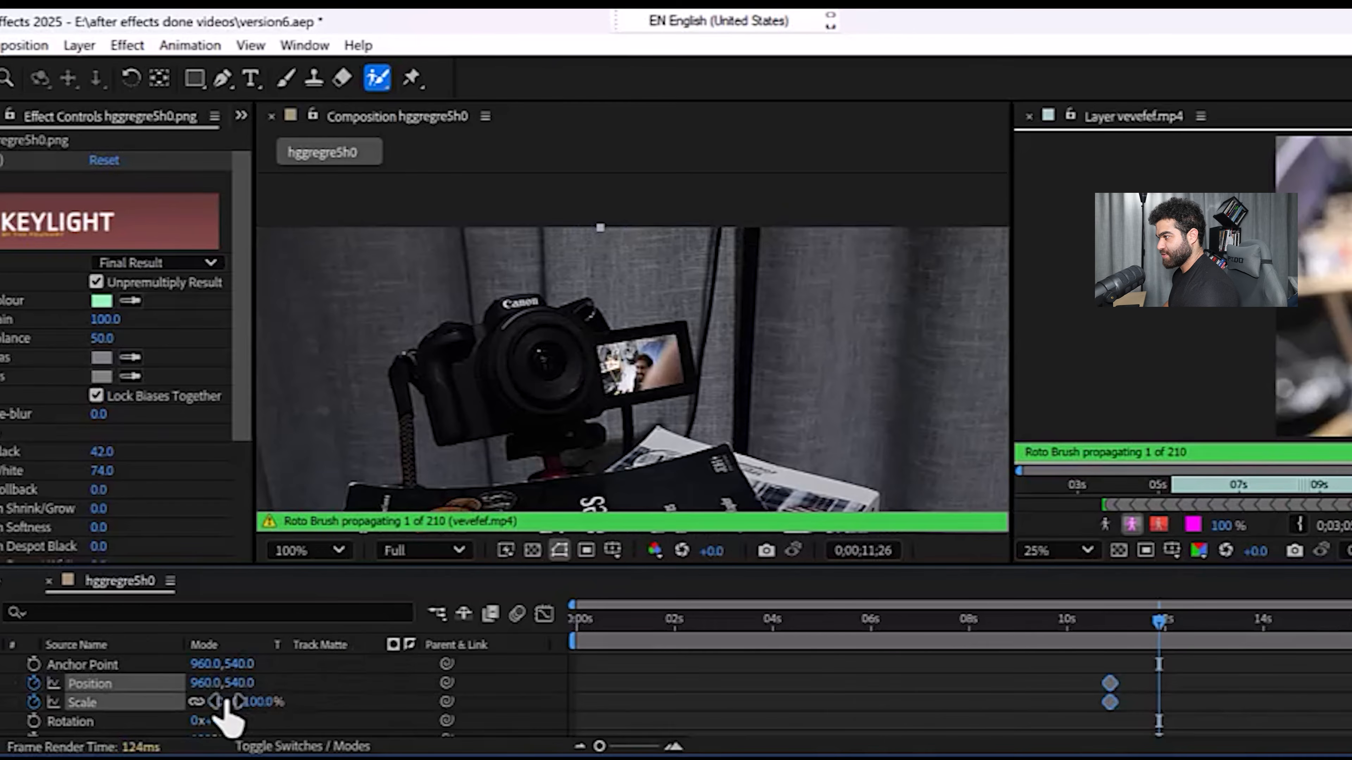
pyautogui.moveTo(223, 706)
pyautogui.mouseDown()
pyautogui.moveTo(447, 673)
pyautogui.moveTo(263, 693)
pyautogui.moveTo(612, 741)
pyautogui.mouseUp()
pyautogui.scroll(5, 606, 709)
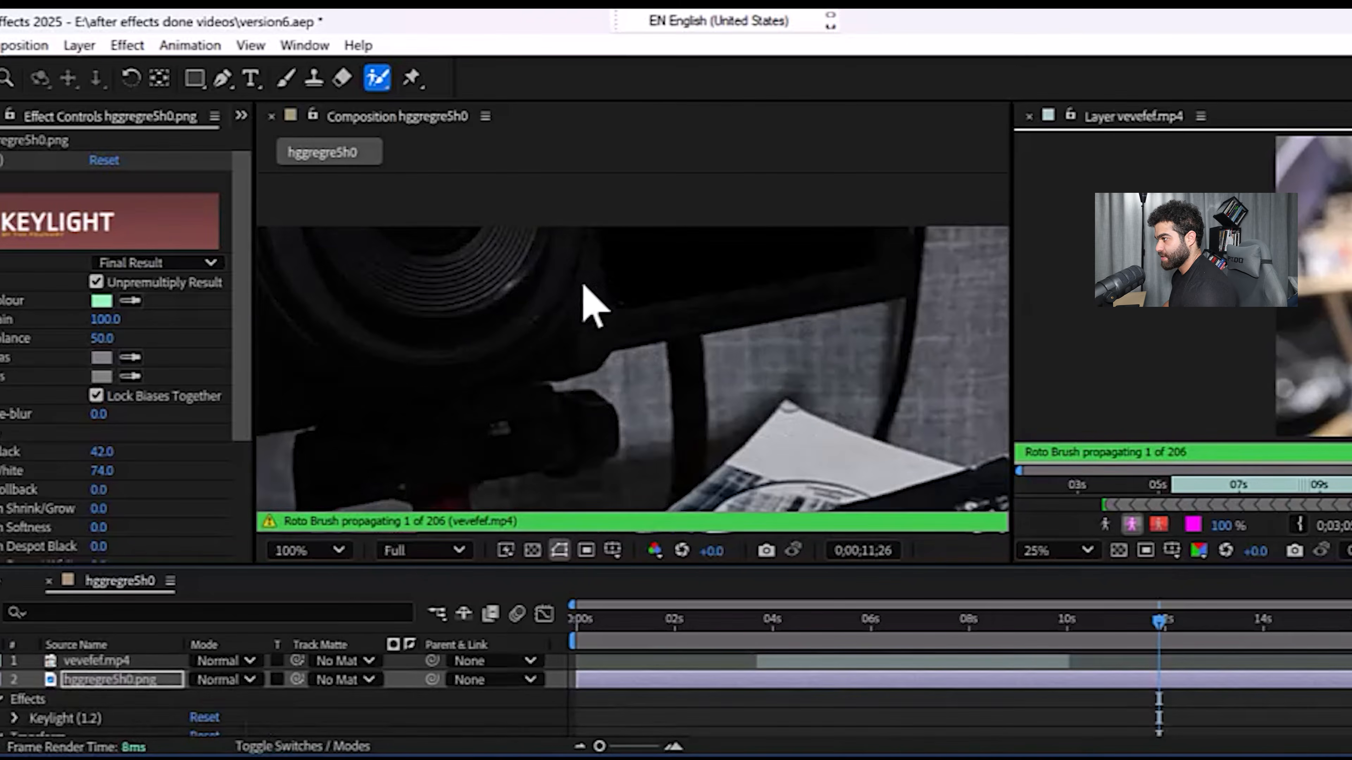
pyautogui.scroll(-3, 585, 285)
pyautogui.moveTo(378, 566); pyautogui.dragTo(372, 524)
pyautogui.scroll(-1, 298, 687)
# Raise the photo layer's scale to 3471% at 0;00;11;26 while shifting its position to follow the camera display
pyautogui.moveTo(247, 714); pyautogui.dragTo(537, 724)
pyautogui.moveTo(207, 714); pyautogui.dragTo(1350, 725)
pyautogui.hotkey('ctrl', 'z')
pyautogui.moveTo(229, 731); pyautogui.dragTo(920, 735)
pyautogui.moveTo(240, 695); pyautogui.dragTo(1331, 745)
pyautogui.hotkey('ctrl', 'z')
pyautogui.moveTo(226, 731); pyautogui.dragTo(1349, 724)
pyautogui.moveTo(246, 714)
pyautogui.mouseDown()
pyautogui.moveTo(395, 745)
pyautogui.moveTo(1350, 731)
pyautogui.mouseUp()
pyautogui.moveTo(222, 732); pyautogui.dragTo(1351, 736)
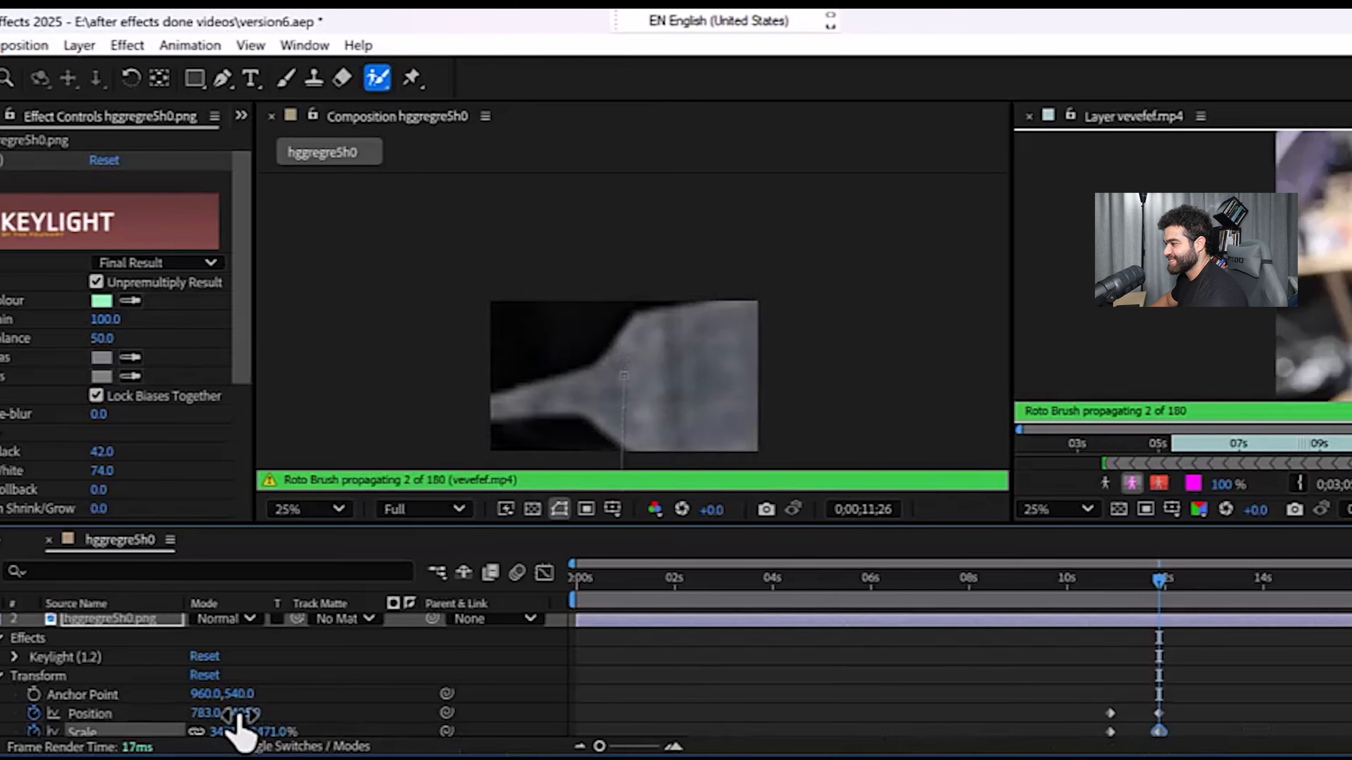
# Set the enlarged photo layer's position to -480, 10071 so the camera display opening fills the frame
pyautogui.moveTo(240, 715); pyautogui.dragTo(436, 715)
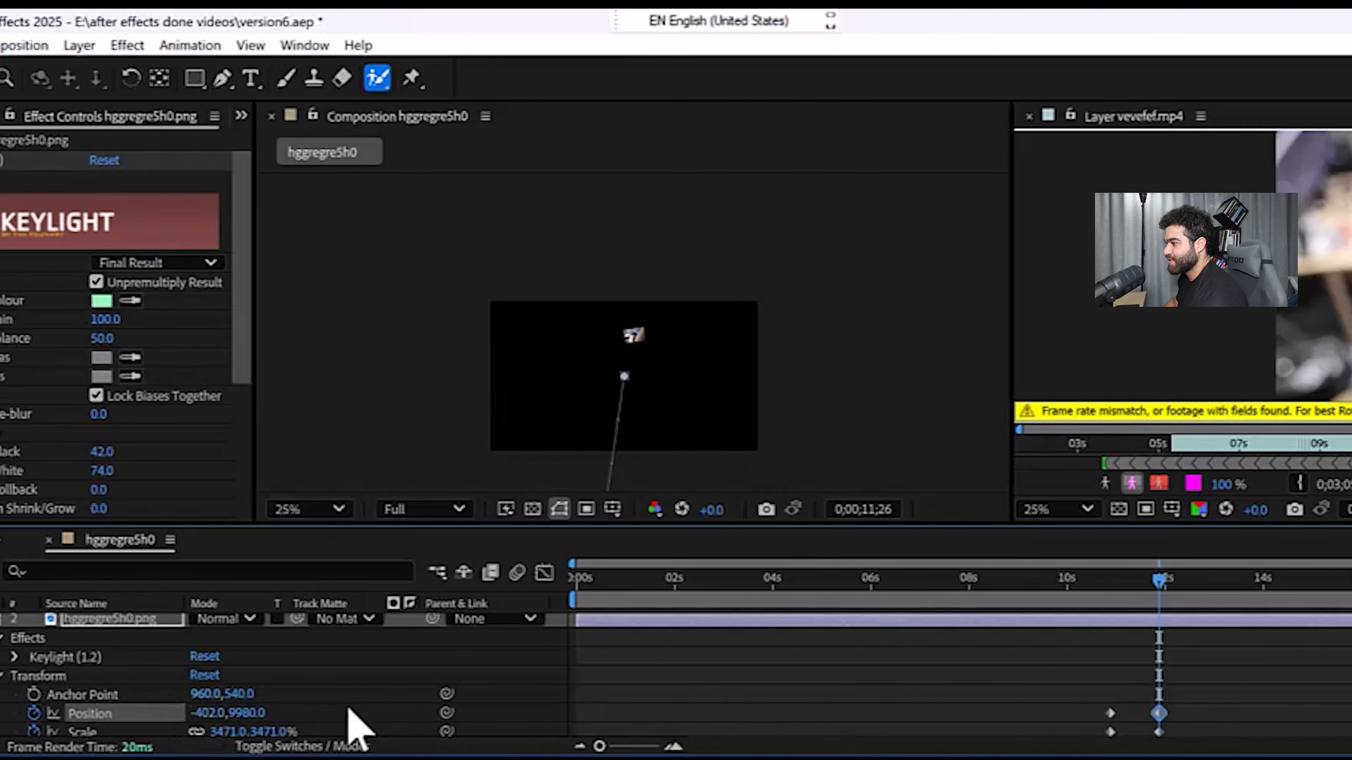
pyautogui.moveTo(242, 714); pyautogui.dragTo(337, 725)
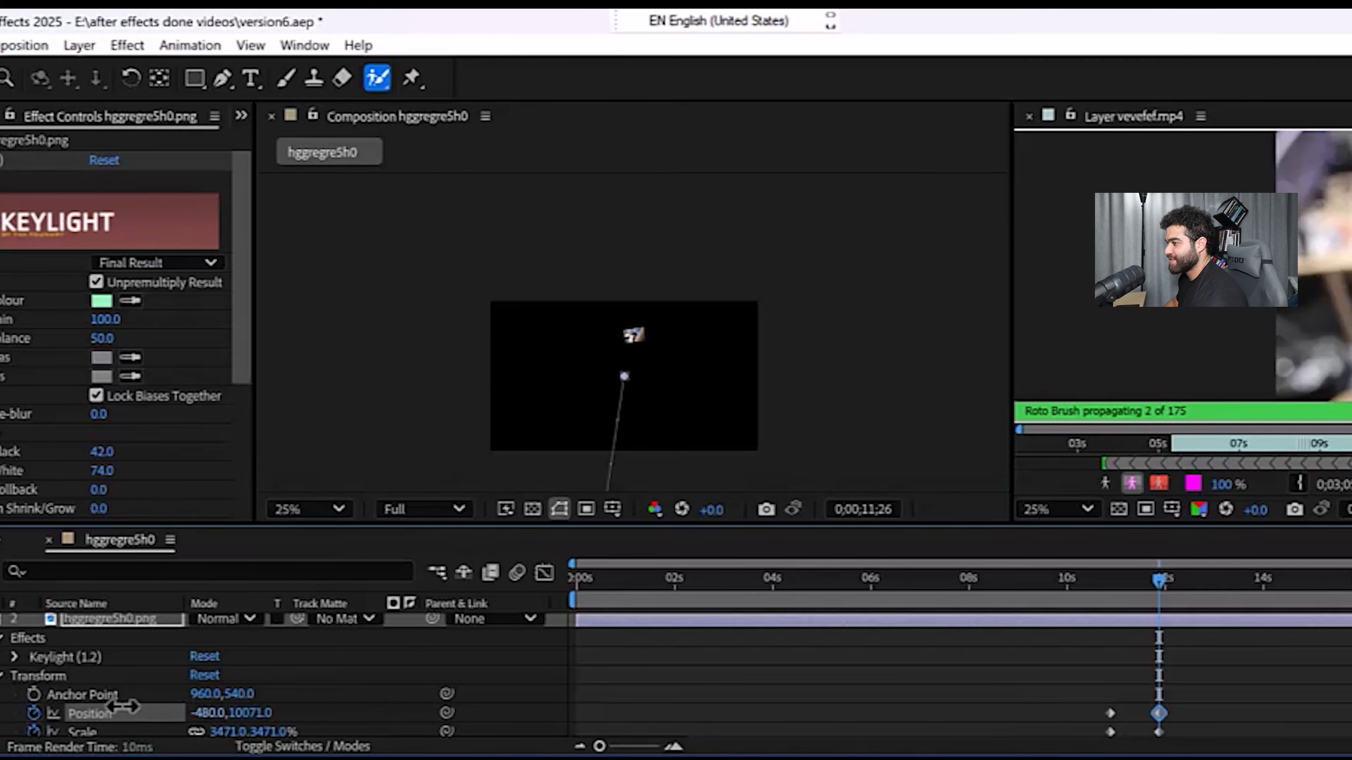
pyautogui.scroll(1, 958, 692)
# Duplicate the full-length vevefef.mp4 layer below the photo and trim the copy's start to about 0;00;10;24
pyautogui.scroll(-4, 958, 692)
pyautogui.click(1183, 728)
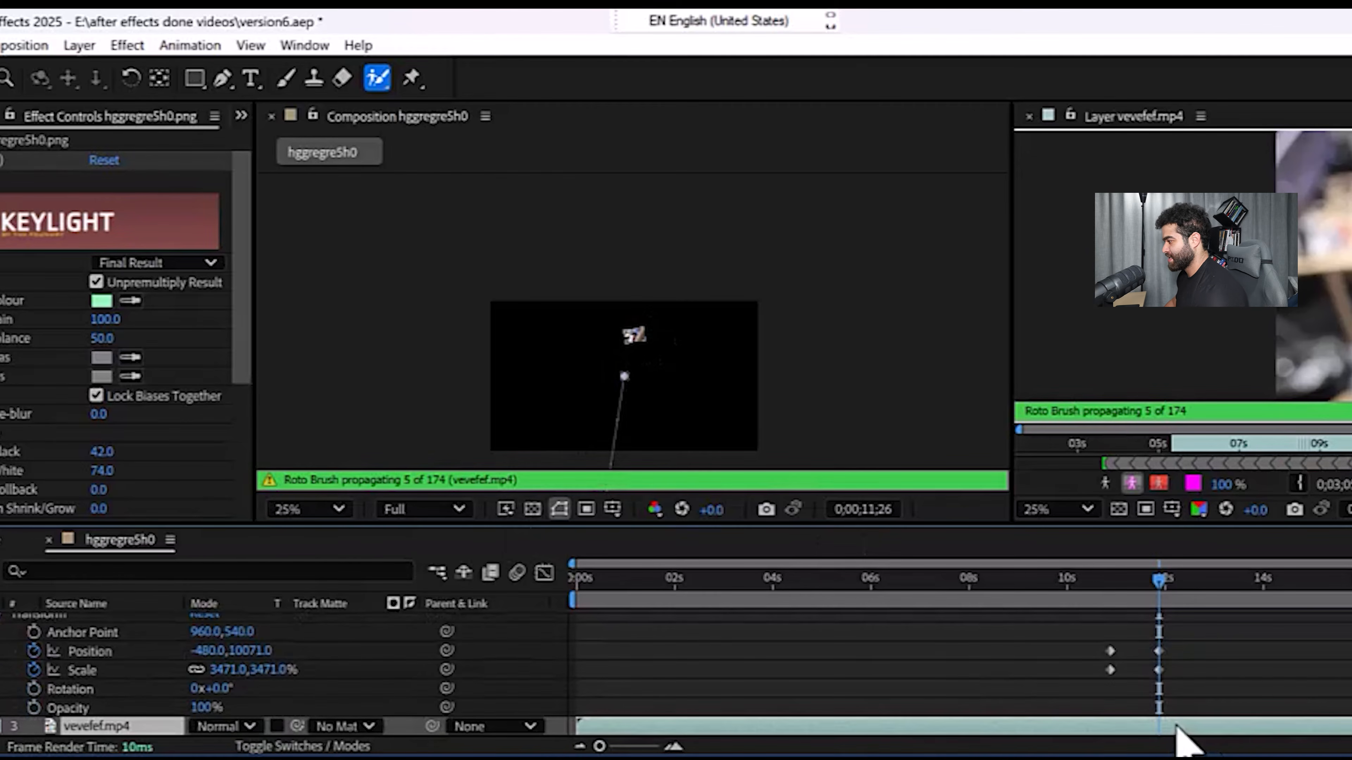
pyautogui.hotkey('ctrl', 'd')
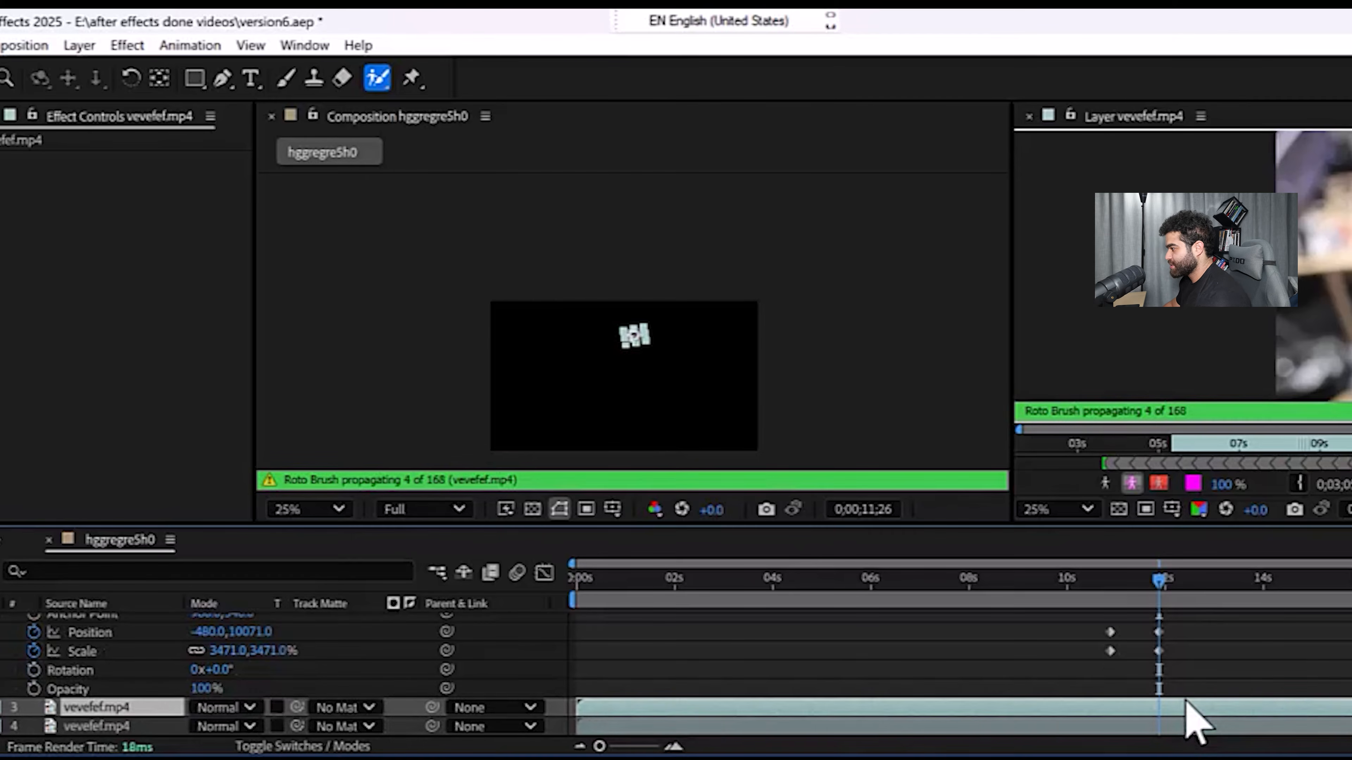
pyautogui.rightClick(1191, 714)
pyautogui.moveTo(581, 708); pyautogui.dragTo(1178, 725)
# Keyframe all Transform properties of the trimmed vevefef.mp4 copy and move the keyframes back to about 0;00;10;26
pyautogui.click(34, 726)
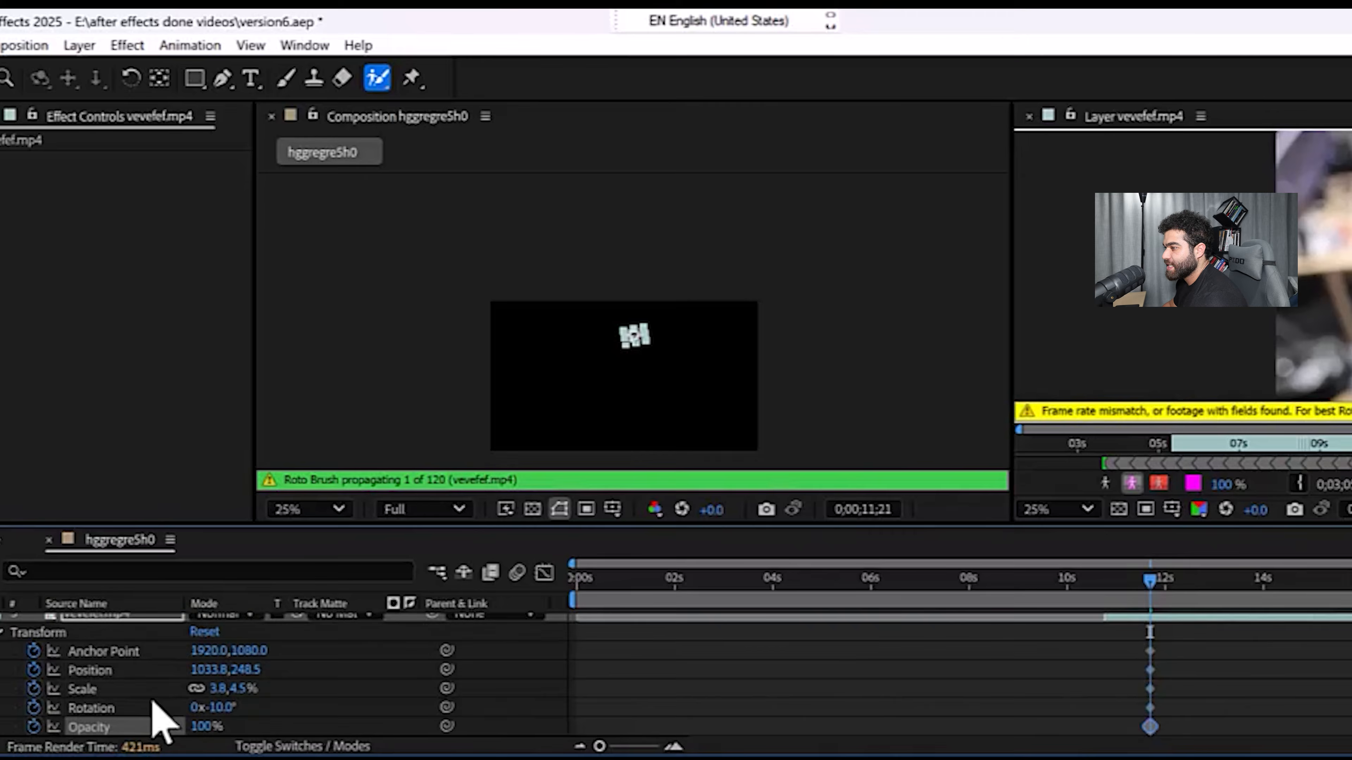
pyautogui.scroll(-2, 152, 700)
pyautogui.scroll(1, 152, 701)
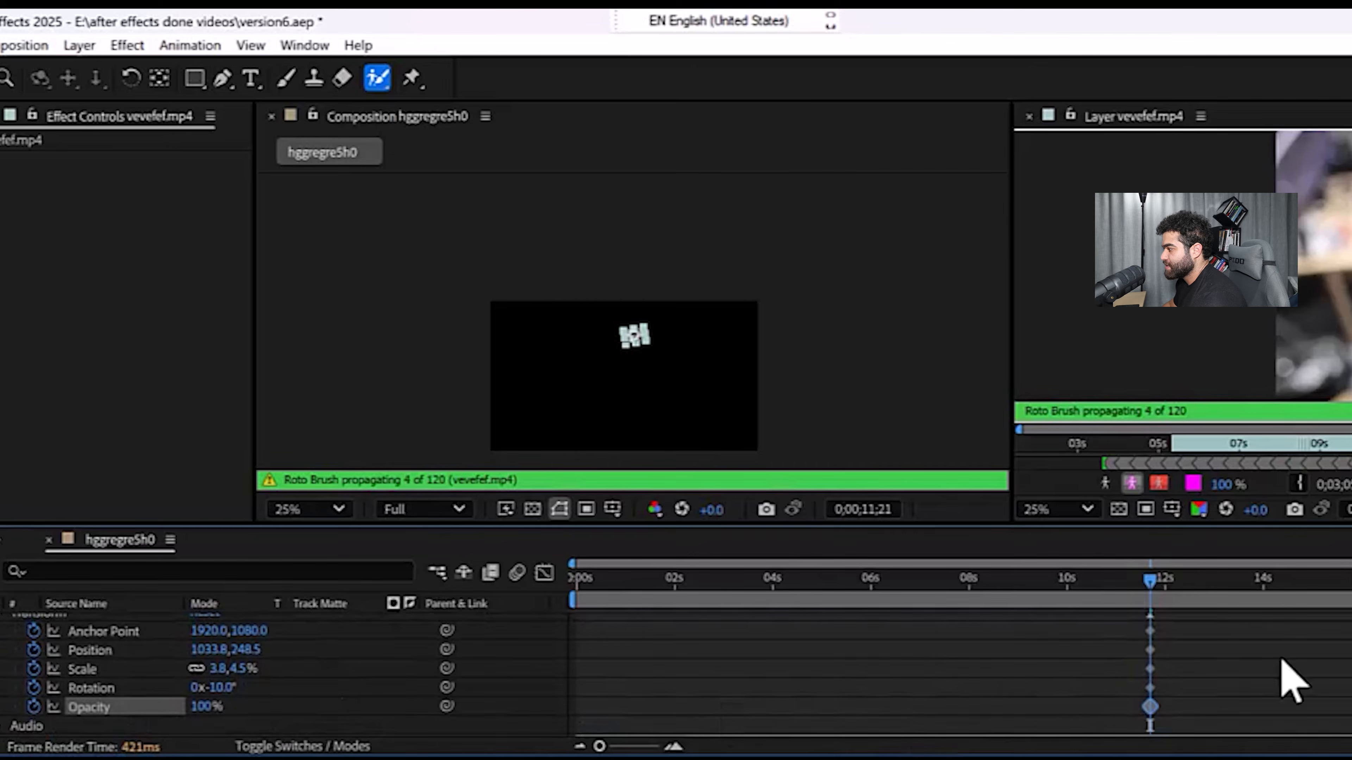
pyautogui.scroll(-1, 1281, 661)
pyautogui.moveTo(1262, 703); pyautogui.dragTo(1120, 616)
pyautogui.moveTo(1153, 688); pyautogui.dragTo(1137, 692)
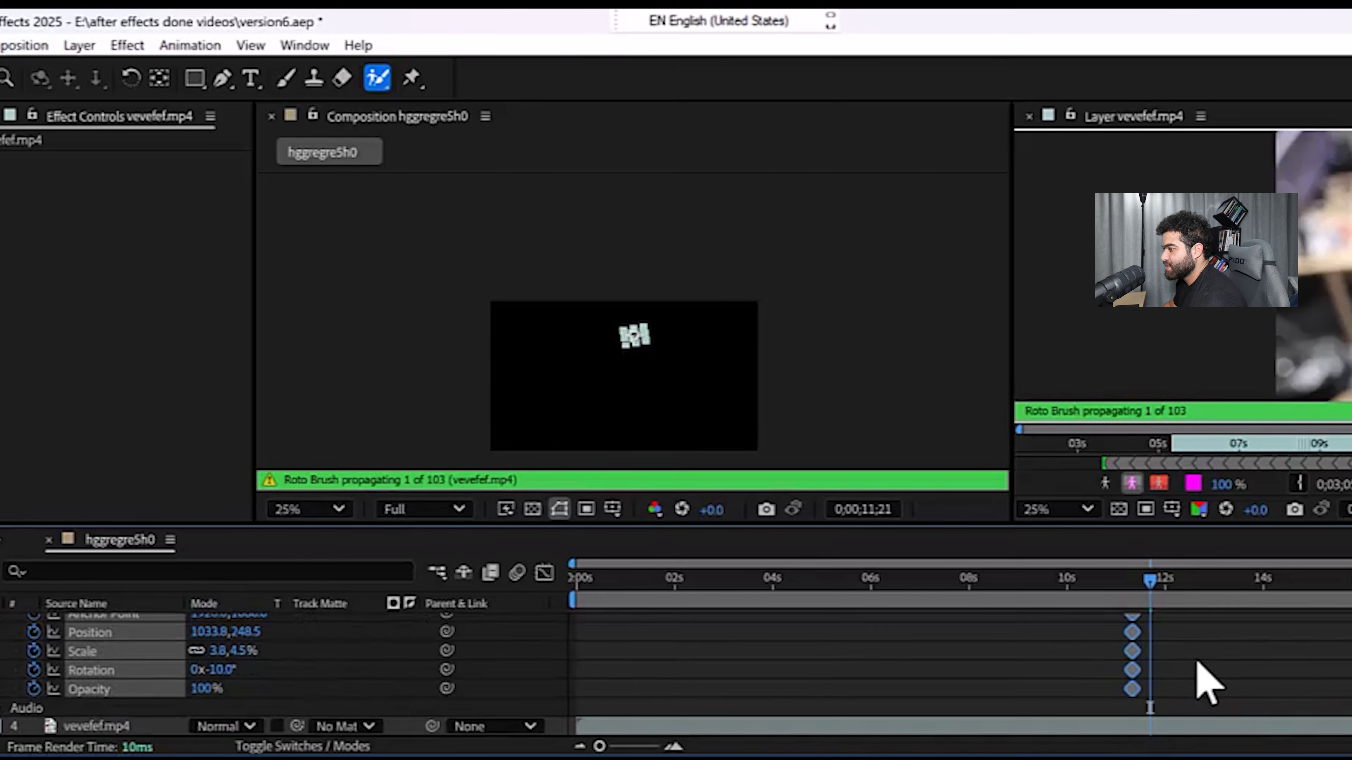
pyautogui.scroll(4, 1205, 685)
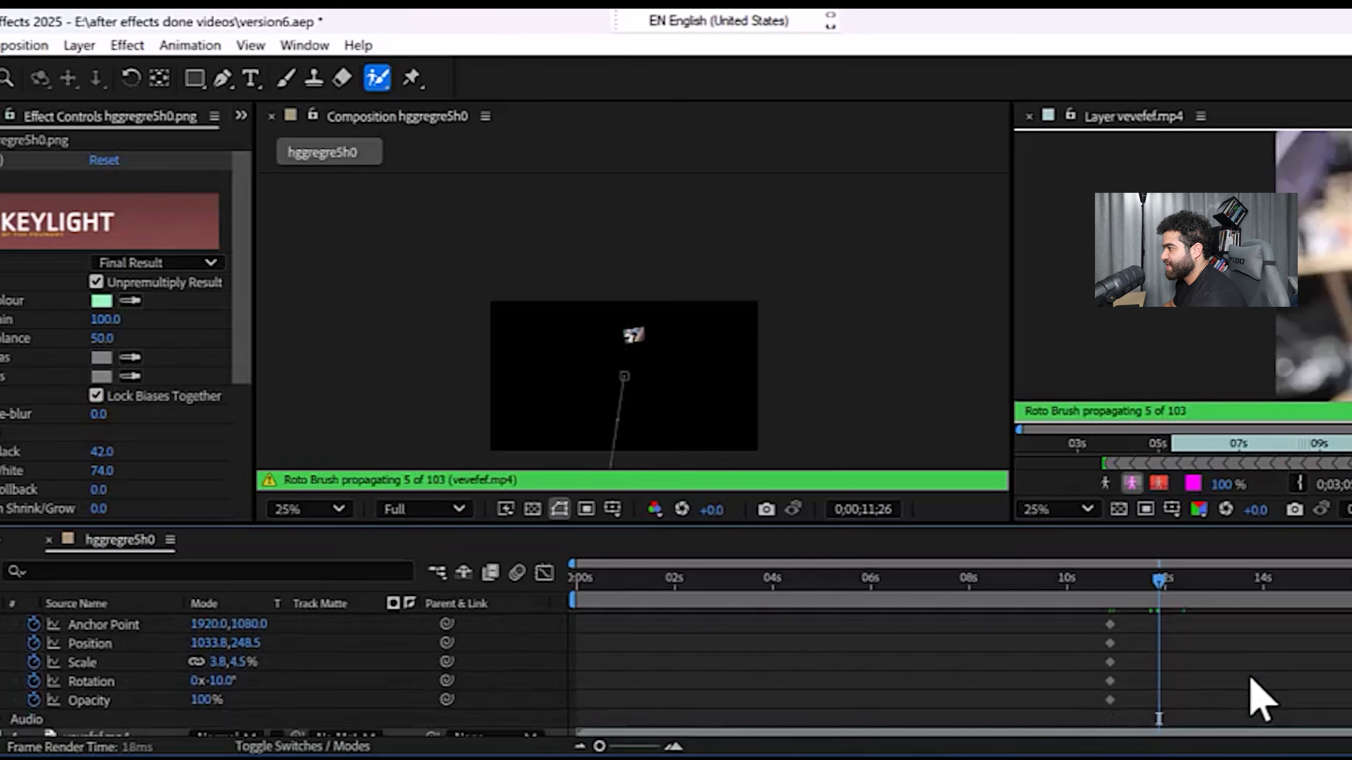
# Reset the Transform values of the trimmed vevefef.mp4 copy at 0;00;11;26 to create its full-frame end keyframes
pyautogui.scroll(-1, 1248, 680)
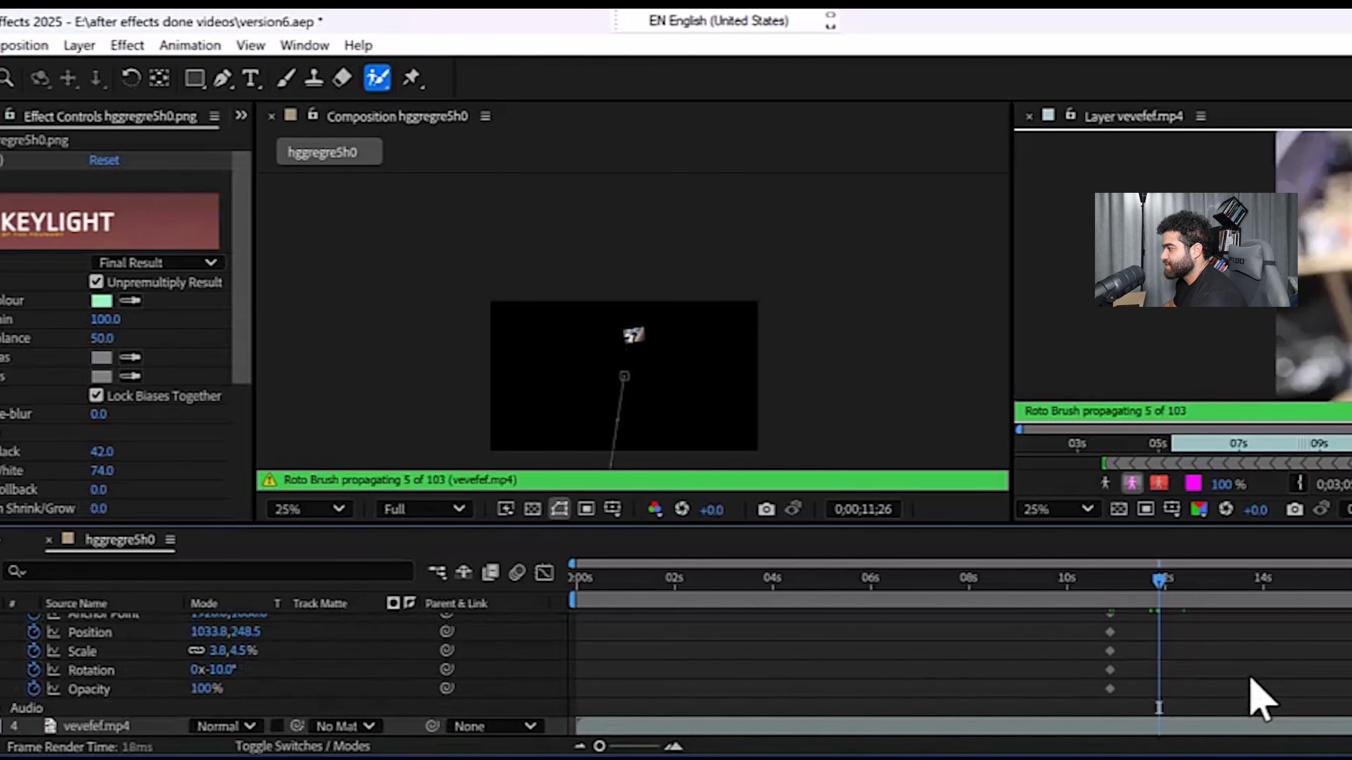
pyautogui.scroll(3, 319, 692)
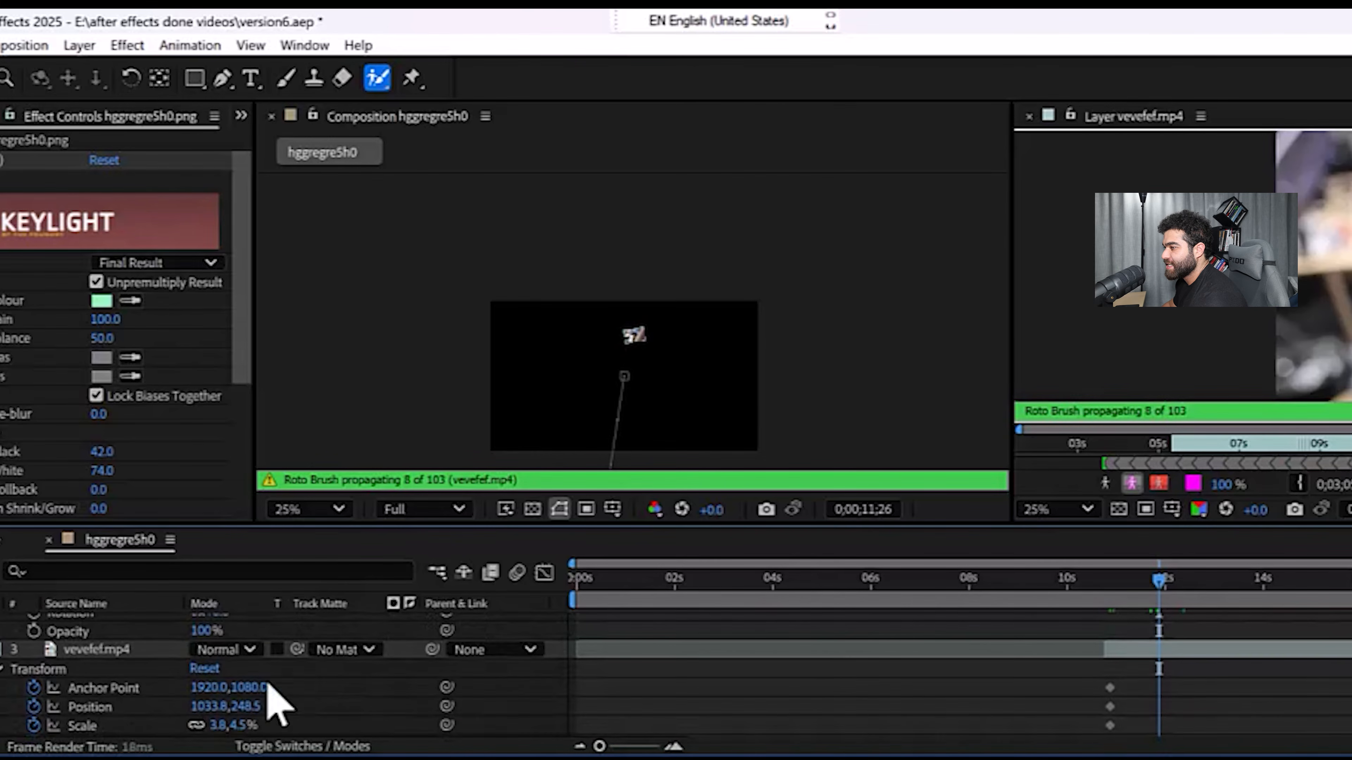
pyautogui.click(204, 668)
# Apply Easy Ease to all start and end Transform keyframes of the trimmed vevefef.mp4 copy
pyautogui.moveTo(1168, 586); pyautogui.dragTo(1092, 586)
pyautogui.moveTo(1199, 650); pyautogui.dragTo(1058, 691)
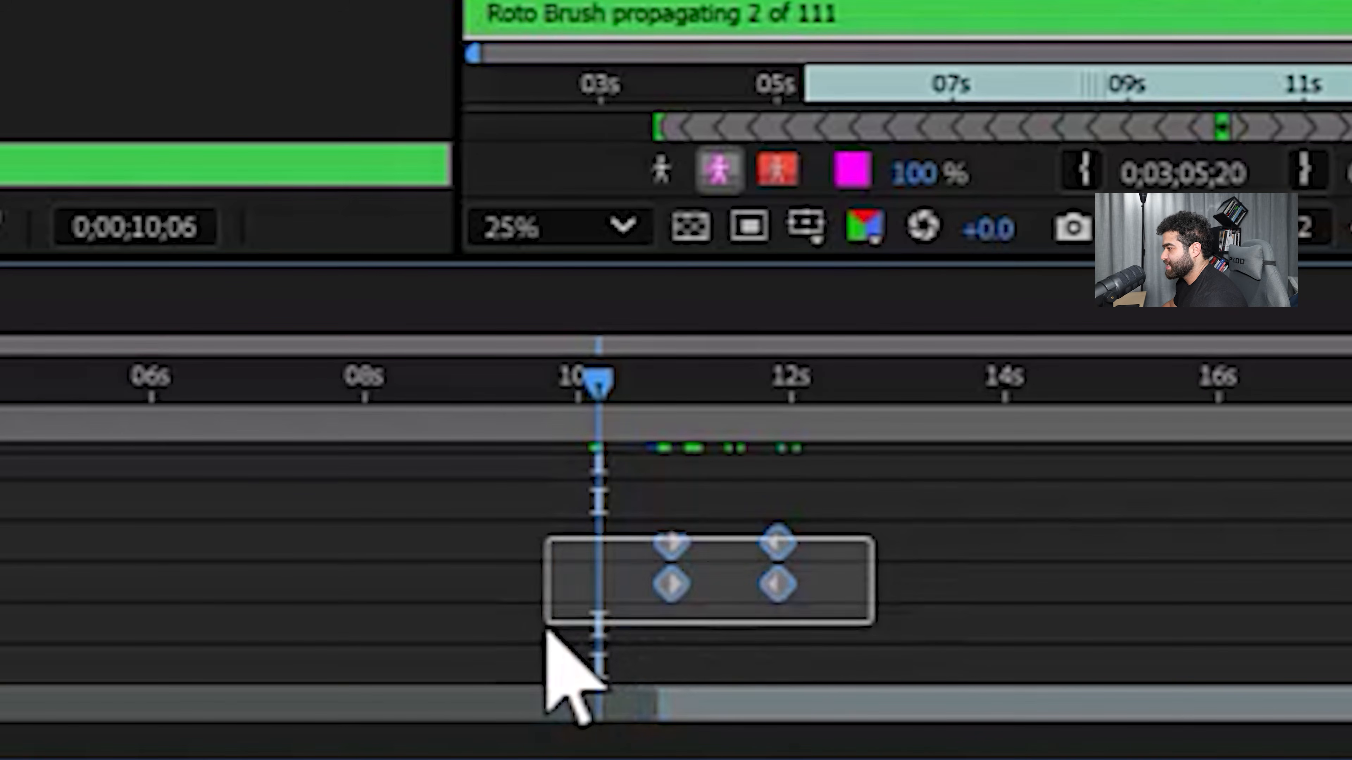
pyautogui.rightClick(777, 592)
pyautogui.moveTo(940, 575)
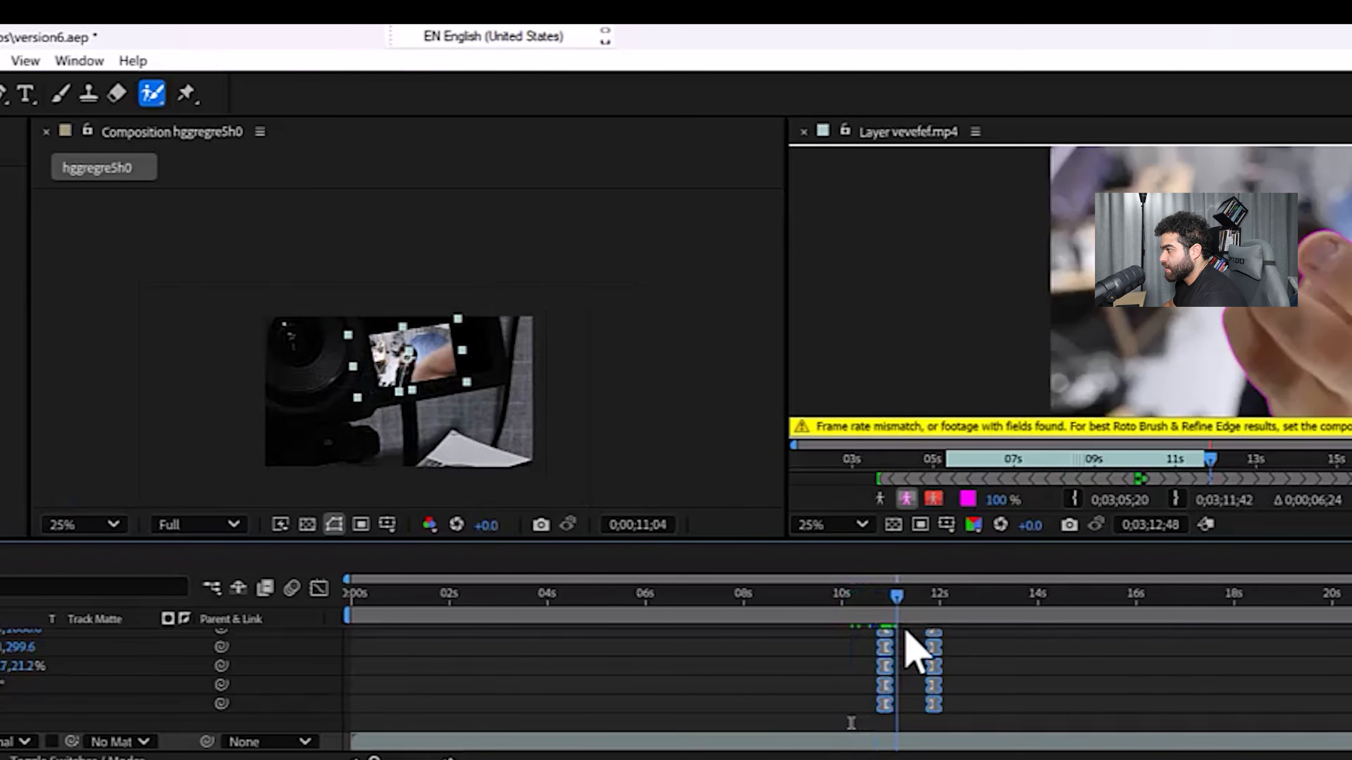
# Shorten the video copy's zoom by bringing its end keyframes back to about 0;00;11;12, and scrub through the transition
pyautogui.moveTo(905, 626)
pyautogui.mouseDown()
pyautogui.moveTo(930, 626)
pyautogui.moveTo(886, 608)
pyautogui.mouseUp()
pyautogui.moveTo(886, 608); pyautogui.dragTo(938, 628)
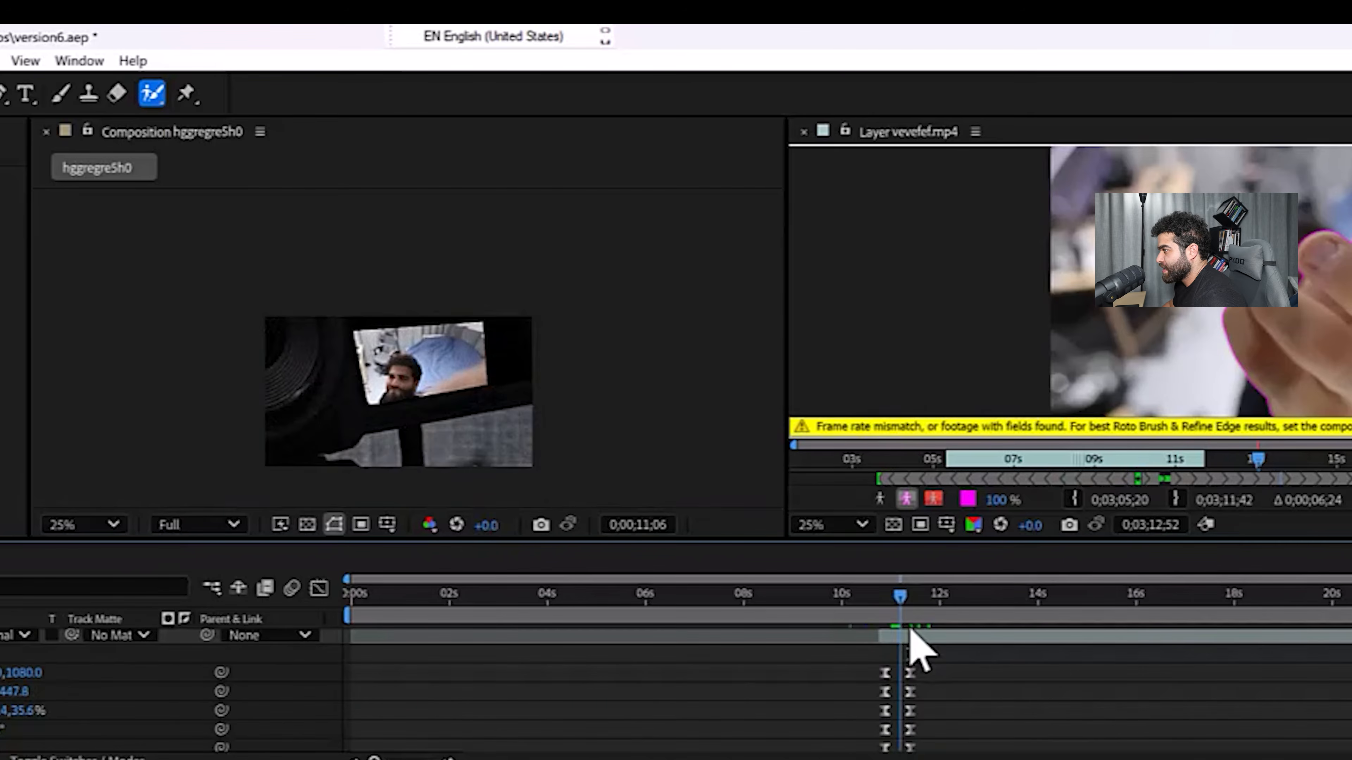
pyautogui.press('pagedown')
pyautogui.moveTo(916, 581)
pyautogui.mouseDown()
pyautogui.moveTo(921, 592)
pyautogui.moveTo(894, 592)
pyautogui.moveTo(913, 599)
pyautogui.mouseUp()
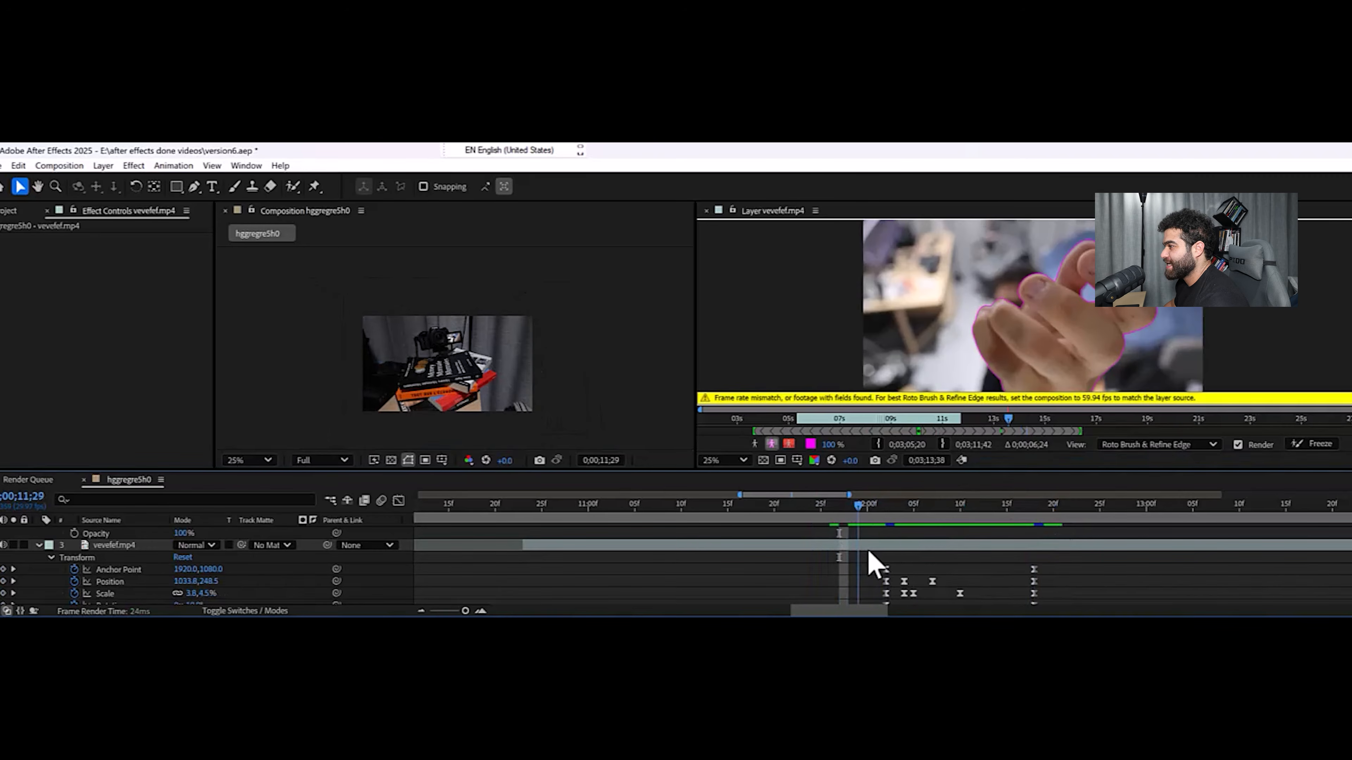
# Scrub between 0;00;11;15 and 0;00;12;07 to check that the video follows the camera display during the zoom
pyautogui.moveTo(868, 552); pyautogui.dragTo(932, 530)
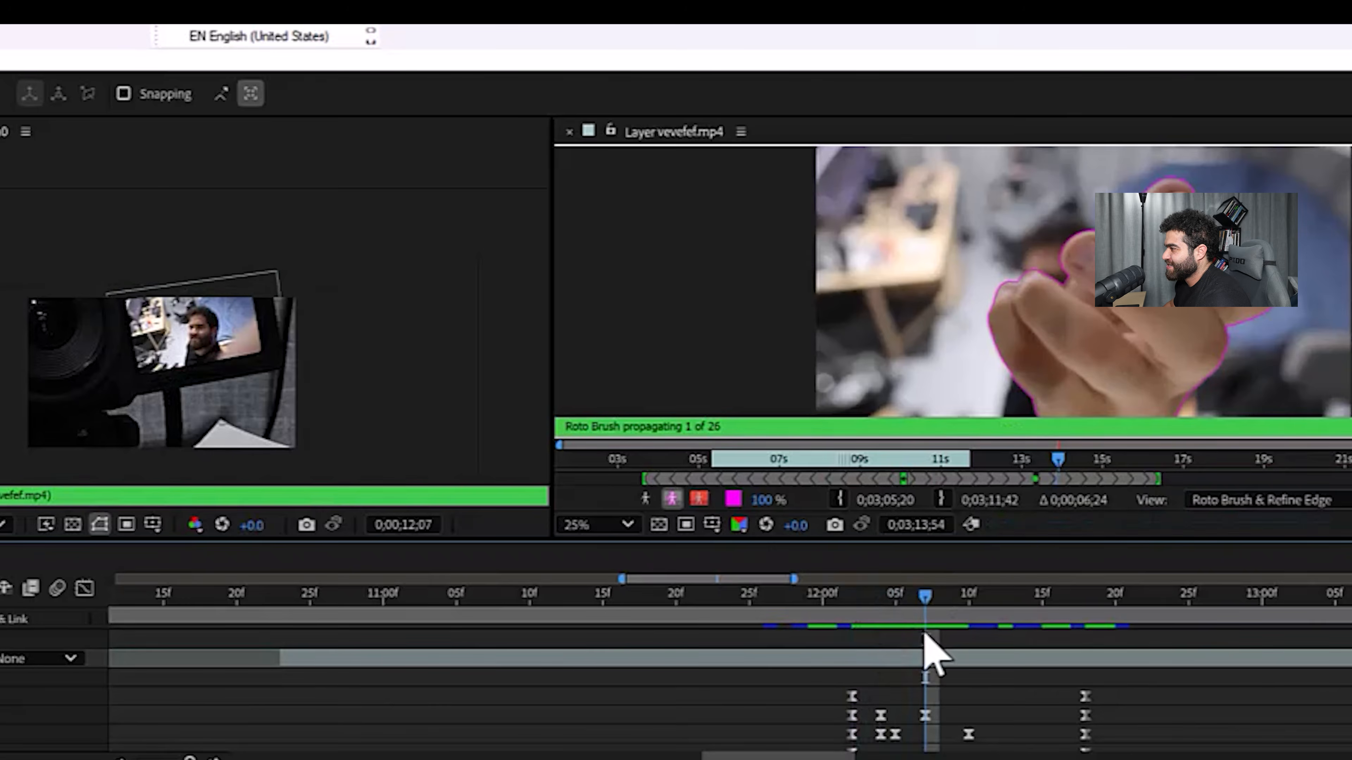
pyautogui.moveTo(924, 633); pyautogui.dragTo(610, 606)
pyautogui.scroll(5, 715, 698)
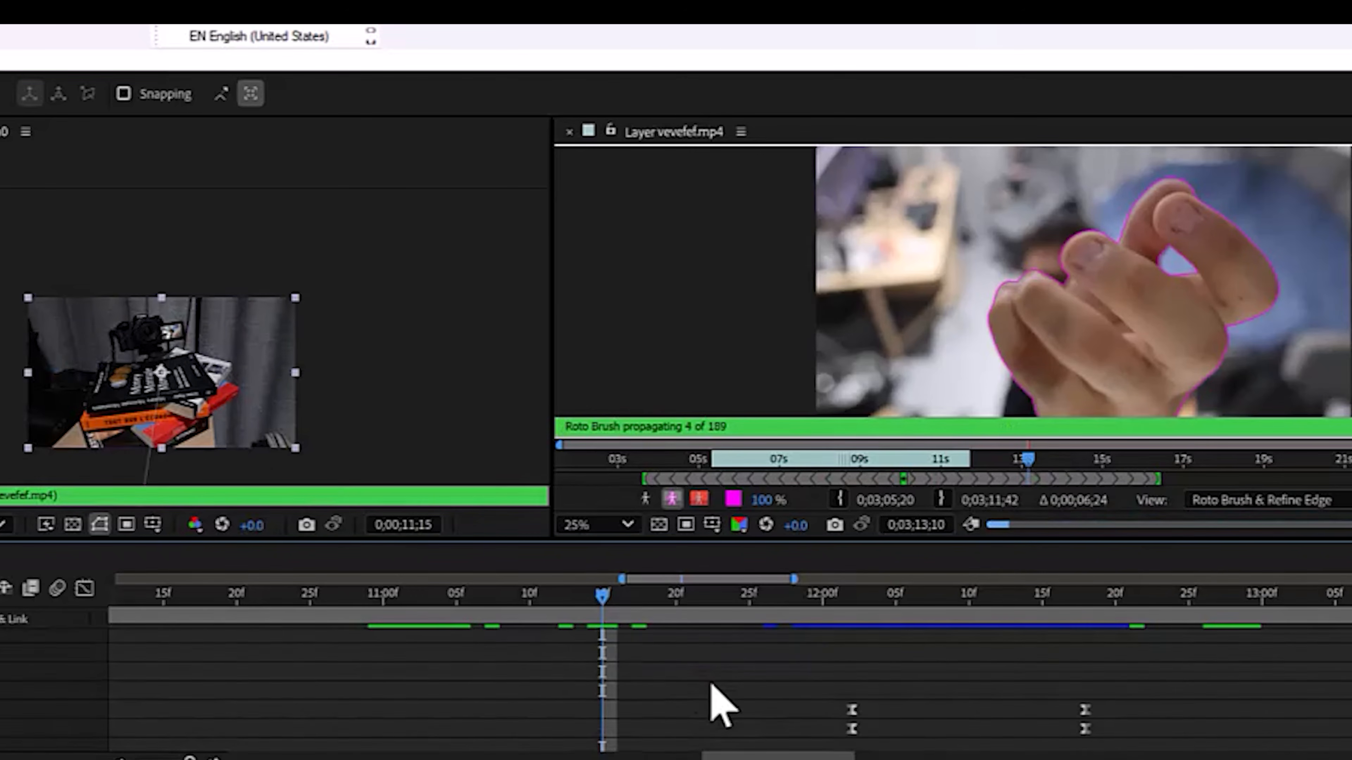
pyautogui.click(760, 745)
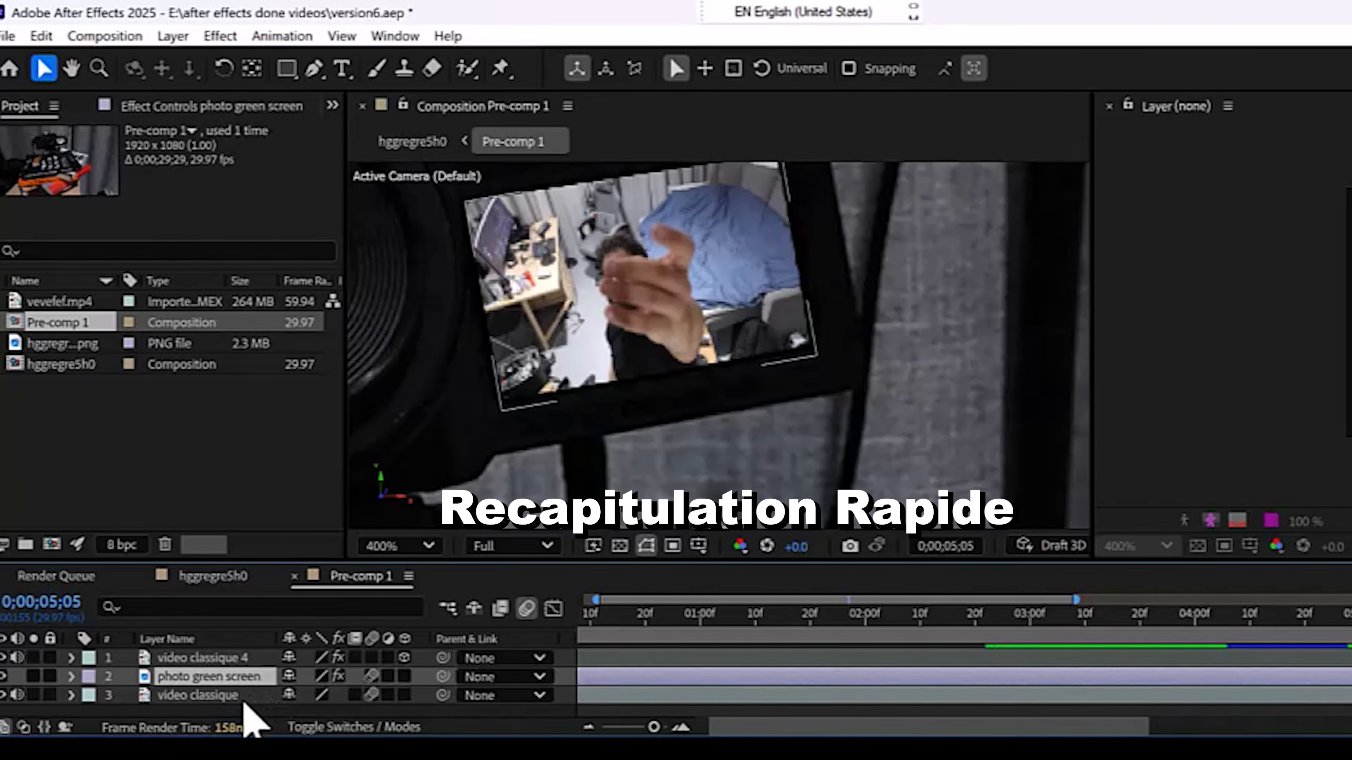
# Review the video classique layer and the Position and Scale keyframes of the rotoscoped video classique 4 layer in Pre-comp 1
pyautogui.click(232, 692)
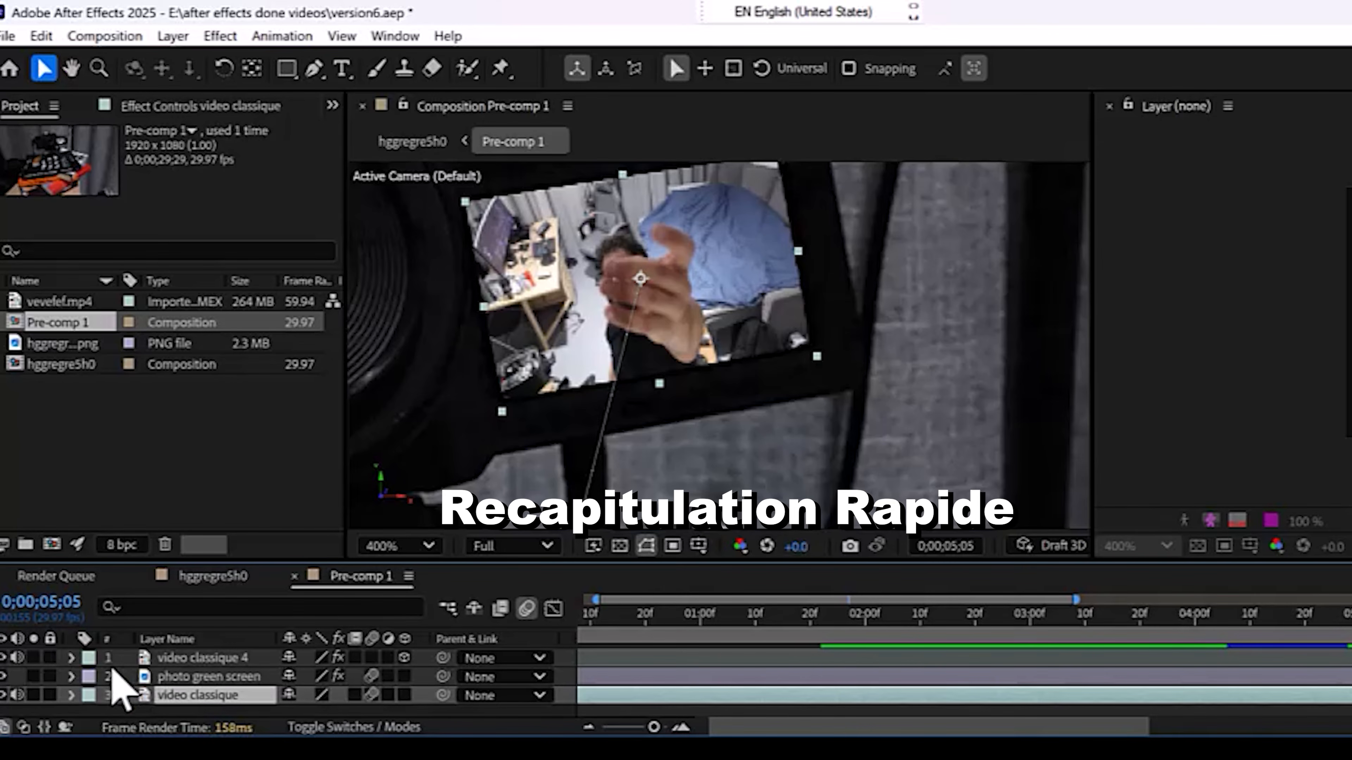
pyautogui.click(74, 659)
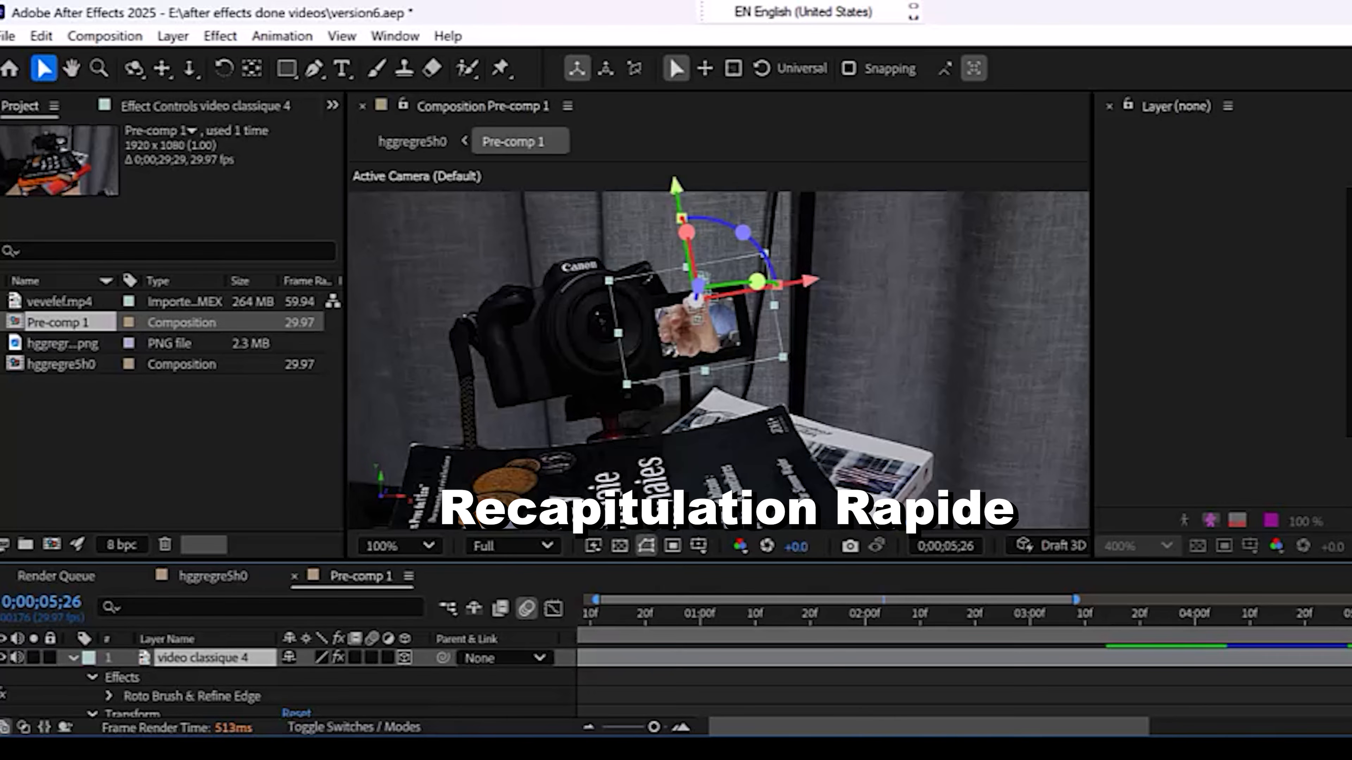
pyautogui.scroll(-3, 287, 687)
pyautogui.scroll(-1, 287, 687)
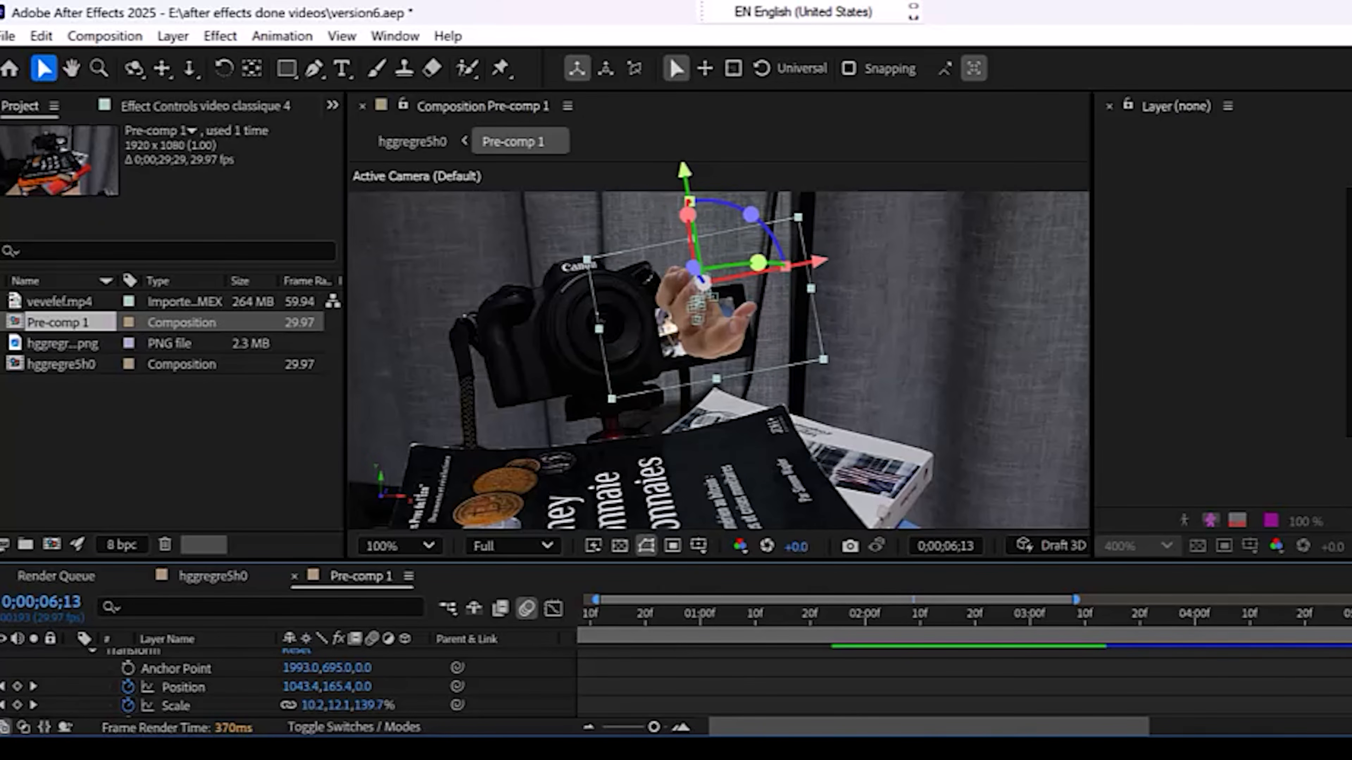
pyautogui.press('space')
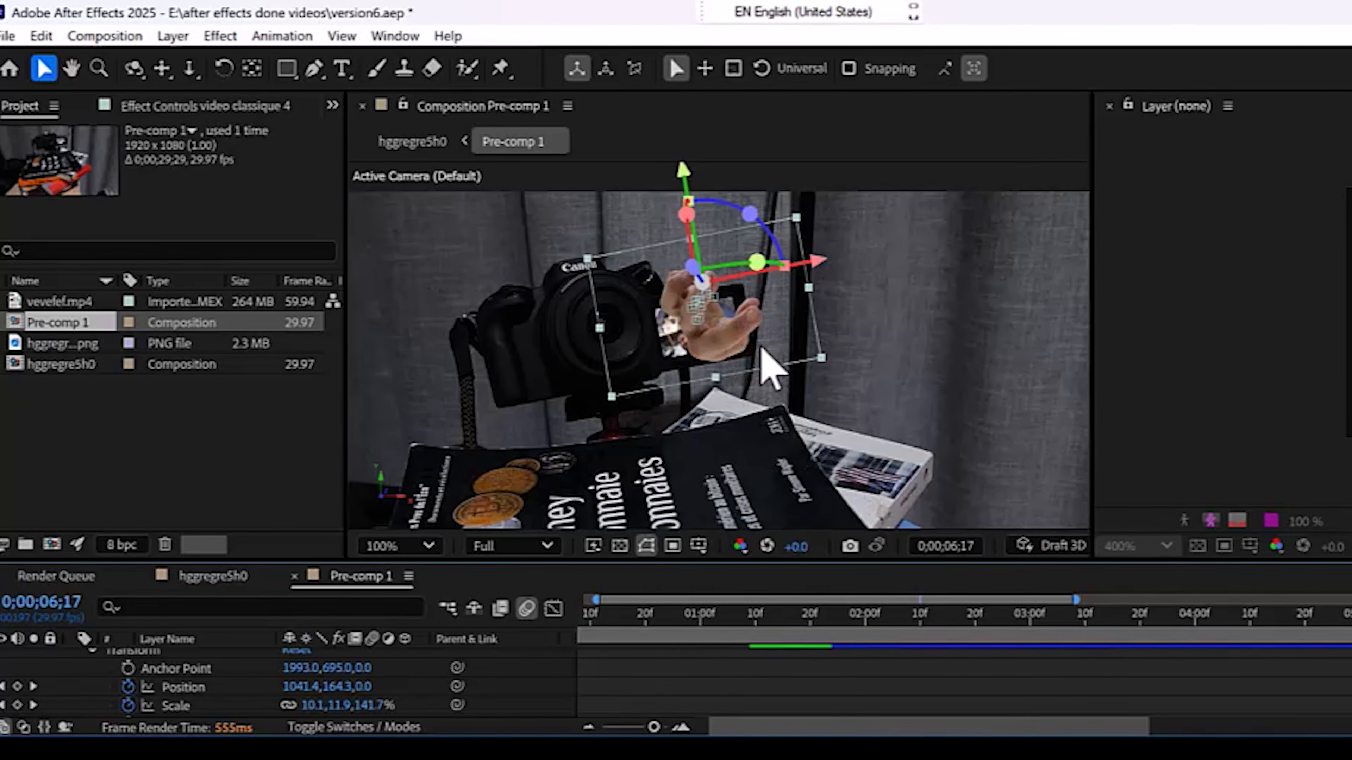
pyautogui.click(1138, 617)
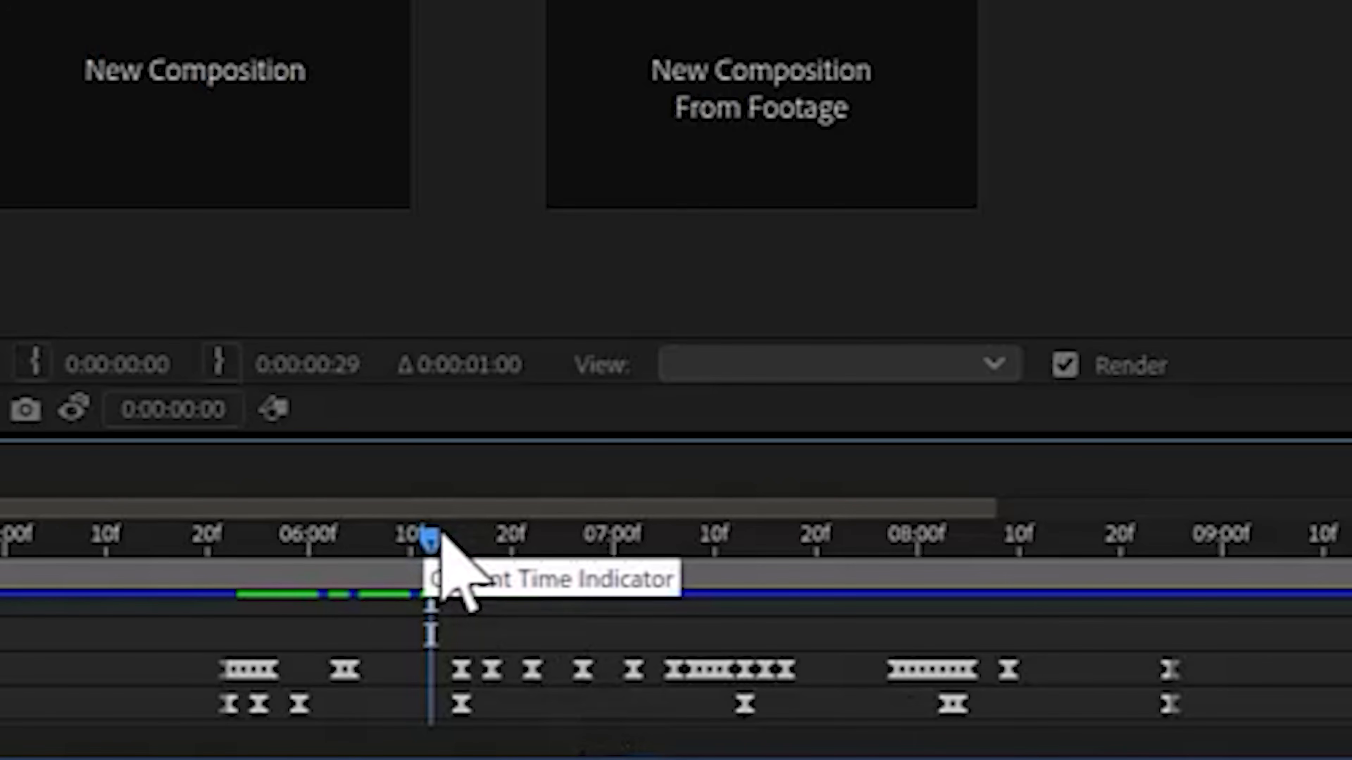
pyautogui.moveTo(457, 549); pyautogui.dragTo(591, 650)
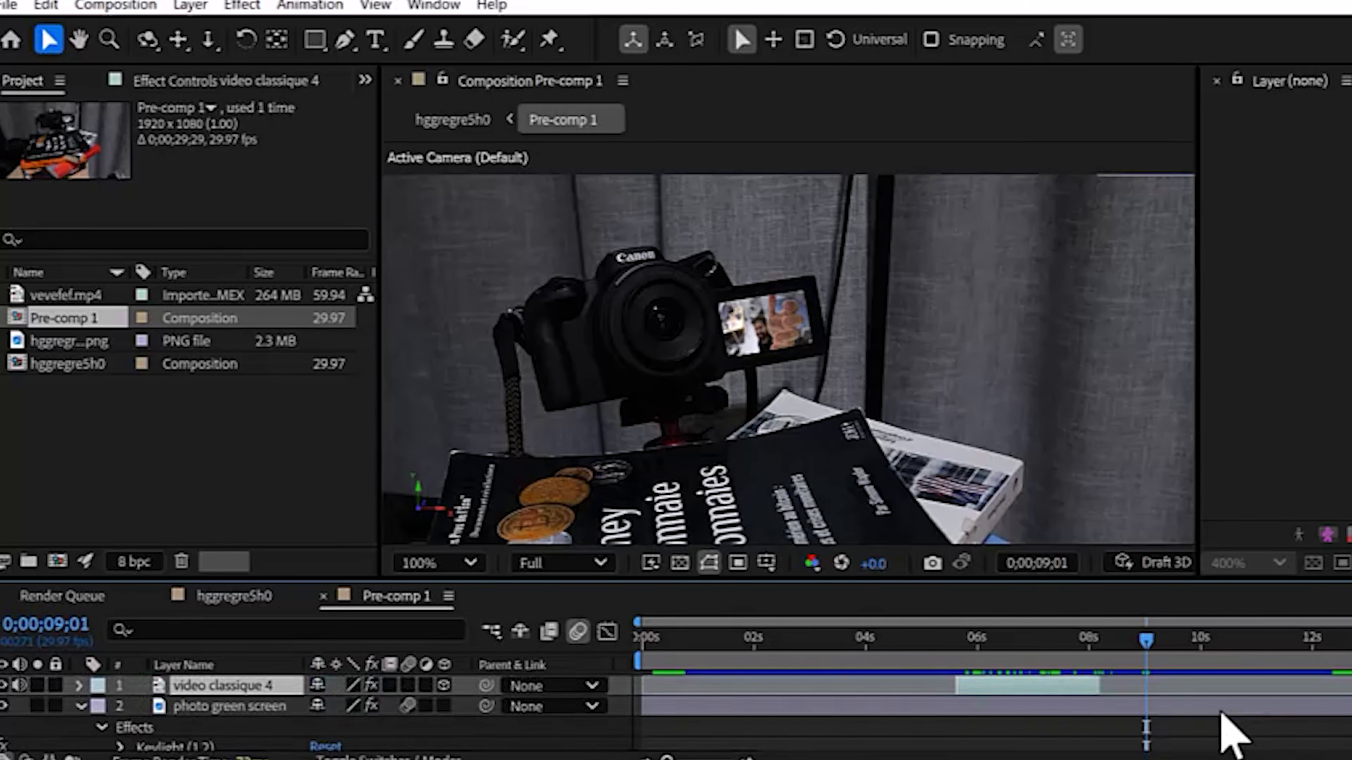
# Examine the motion blur and the Position and Scale keyframes of the zoom into the camera display between 0;00;09;01 and 0;00;12;05
pyautogui.scroll(-4, 1222, 714)
pyautogui.moveTo(1146, 641); pyautogui.dragTo(1323, 709)
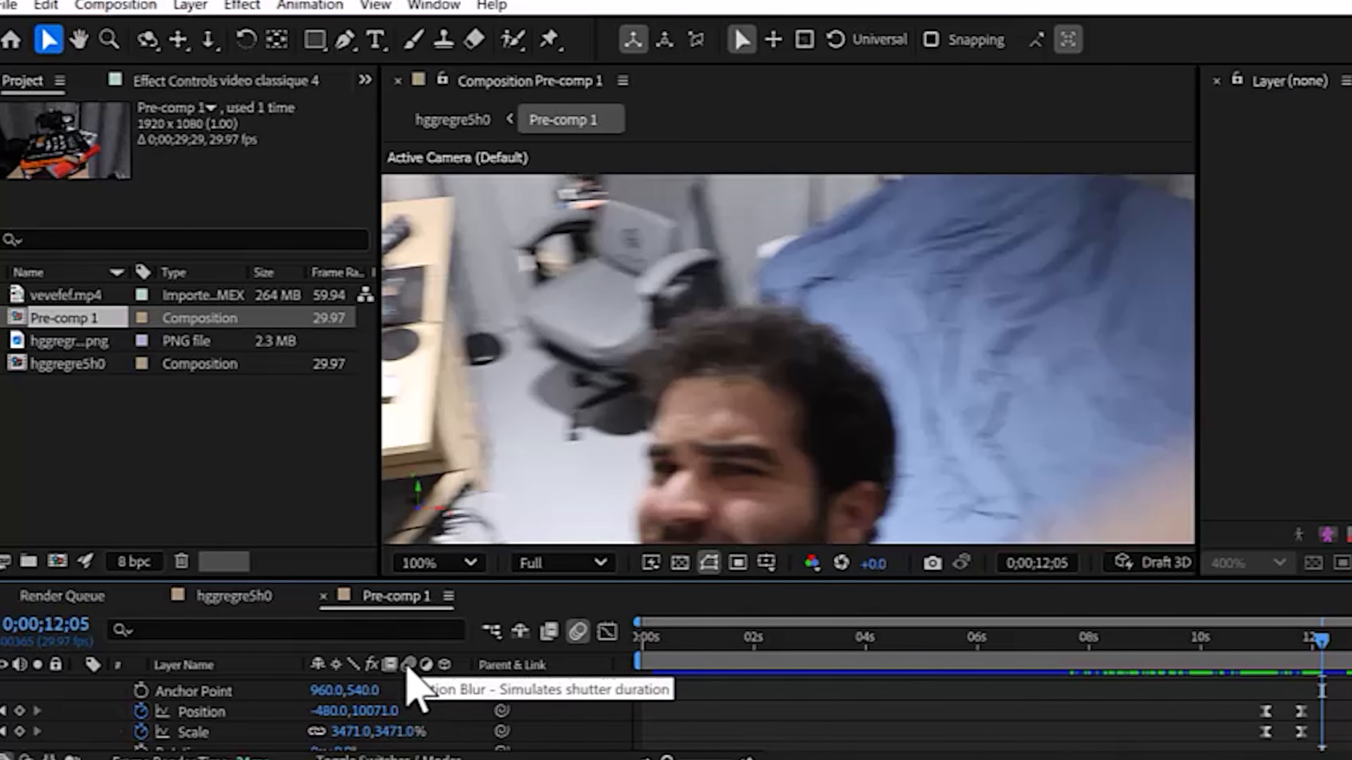
pyautogui.scroll(5, 348, 716)
pyautogui.scroll(-4, 316, 724)
pyautogui.scroll(-6, 303, 698)
pyautogui.scroll(4, 302, 698)
pyautogui.scroll(-3, 302, 697)
pyautogui.moveTo(1321, 641); pyautogui.dragTo(1271, 646)
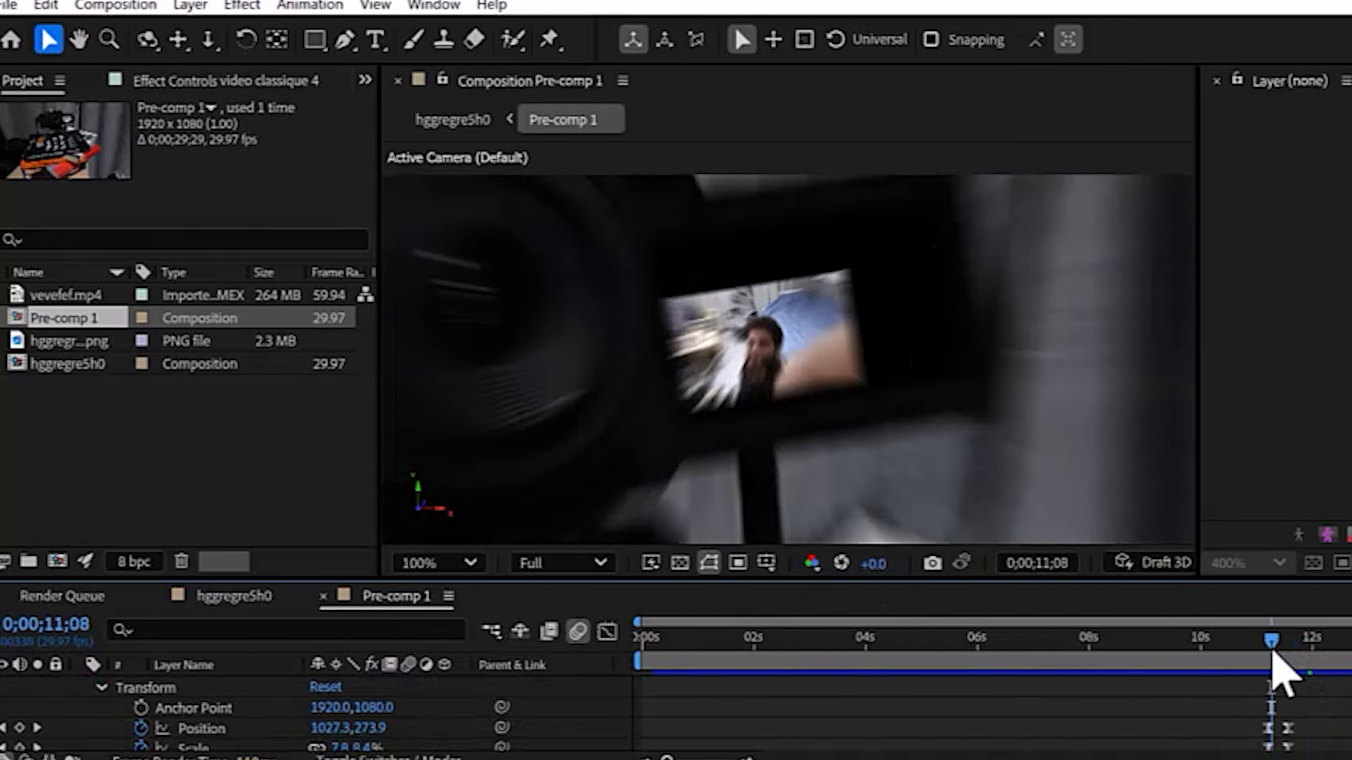
pyautogui.scroll(-4, 1310, 699)
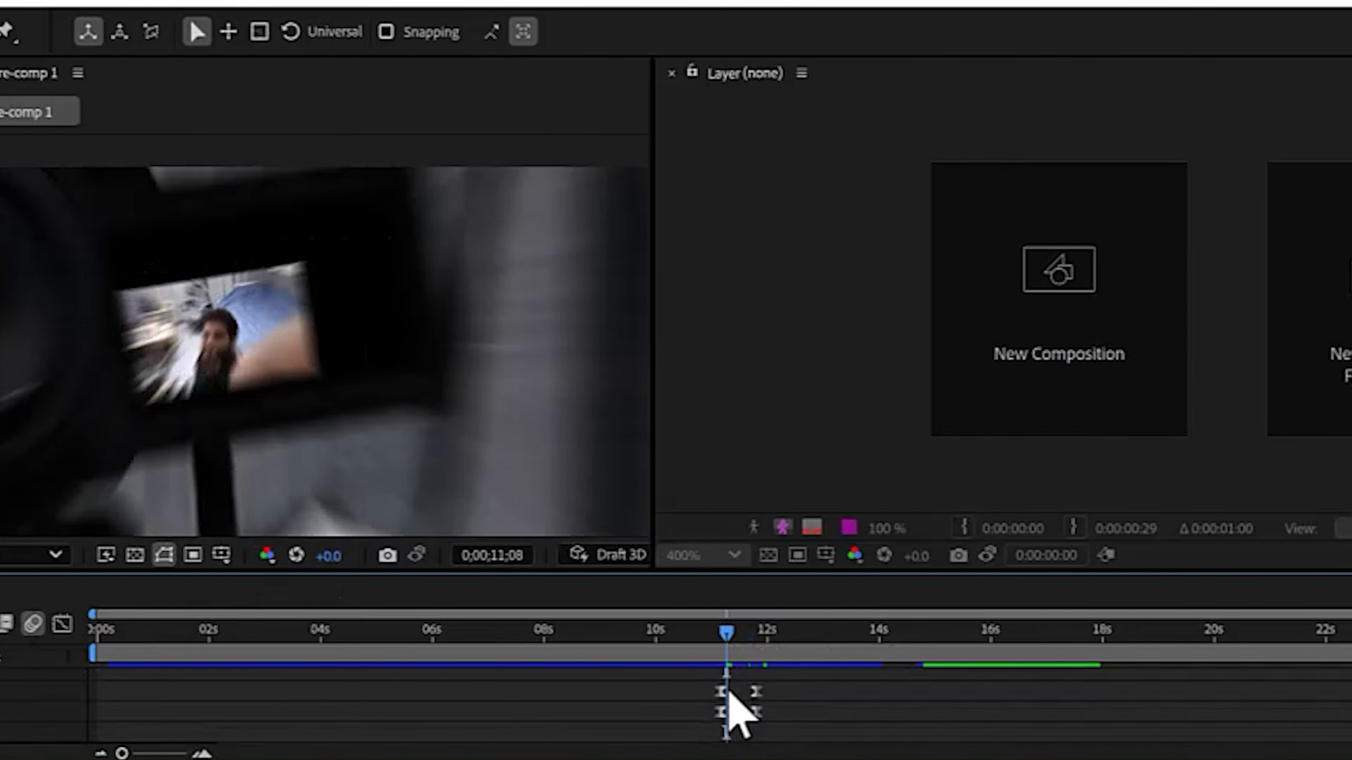
# Move the end Transform keyframes of the video inside the display to about 0;00;11;11 and preview the faster zoom
pyautogui.click(721, 691)
pyautogui.click(756, 692)
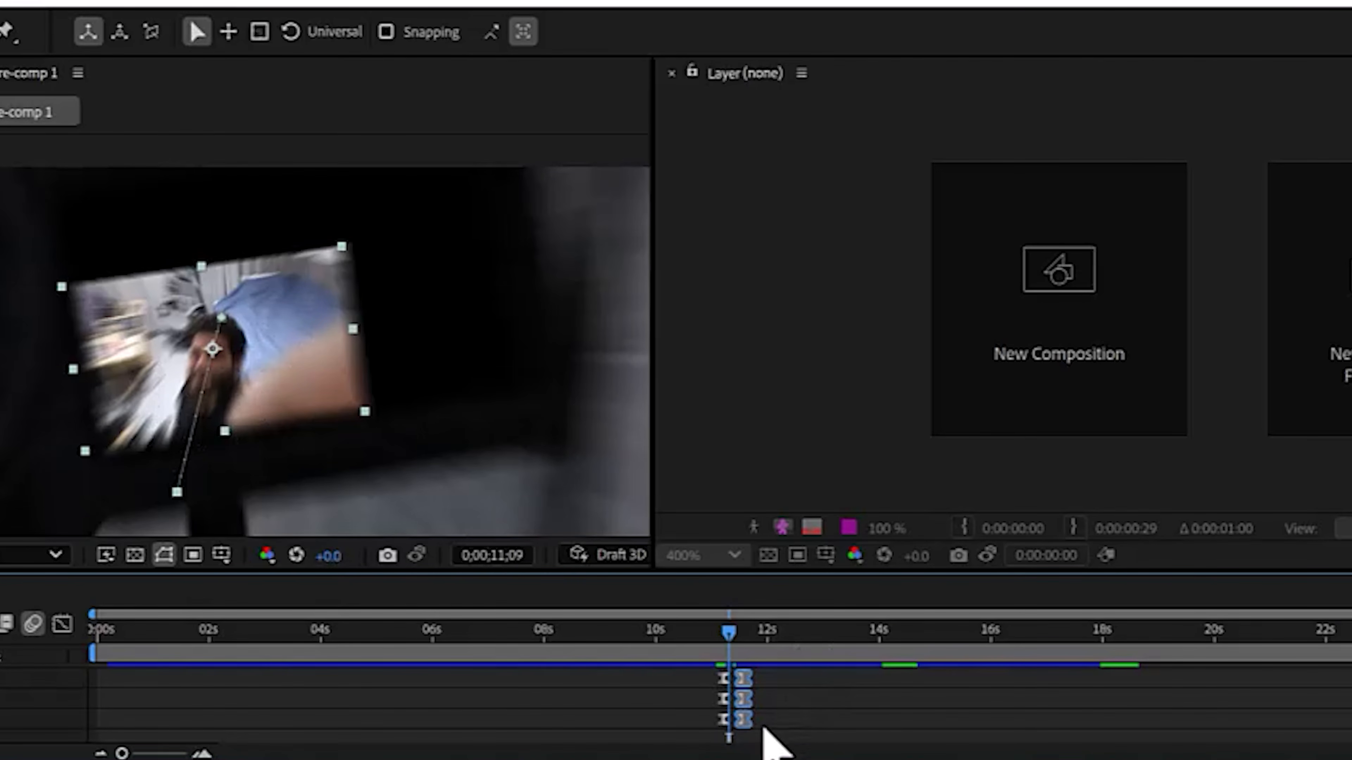
pyautogui.moveTo(748, 724); pyautogui.dragTo(739, 719)
pyautogui.press('space')
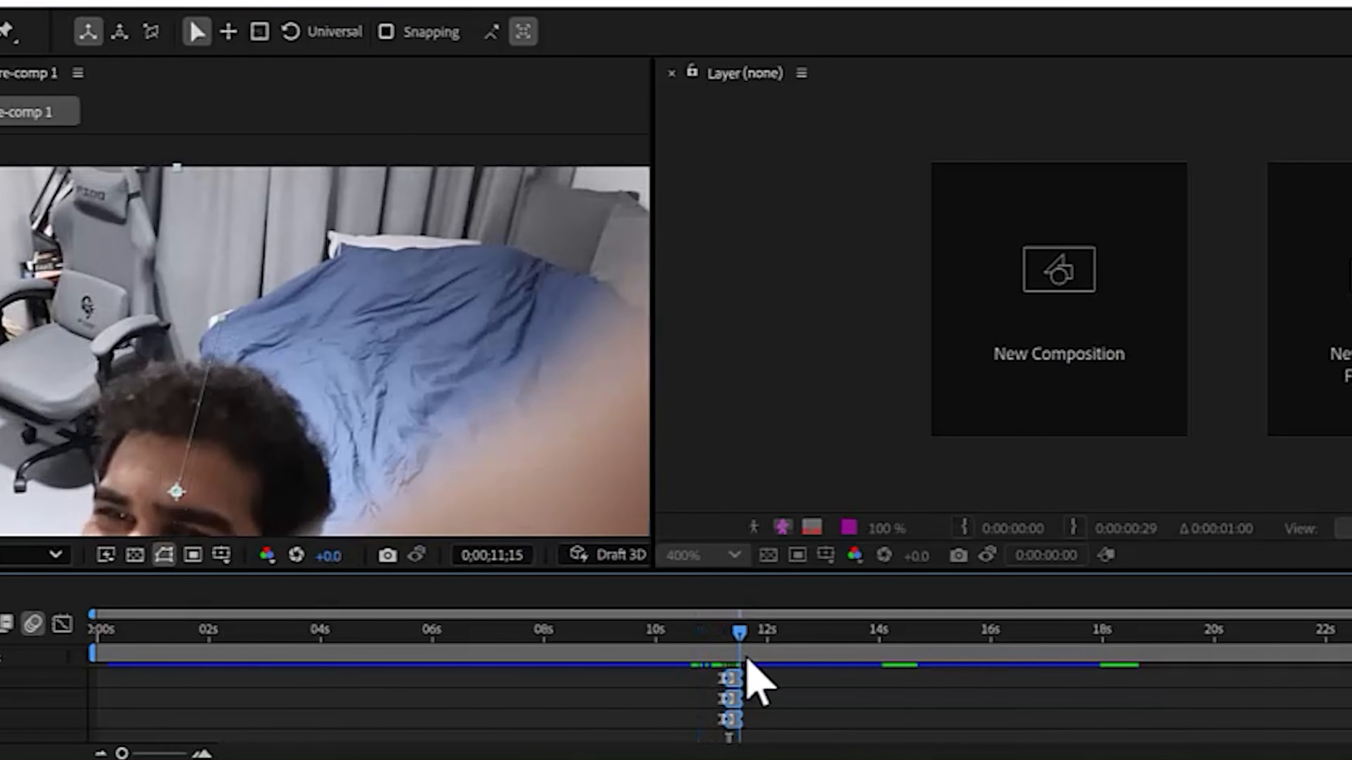
pyautogui.click(707, 638)
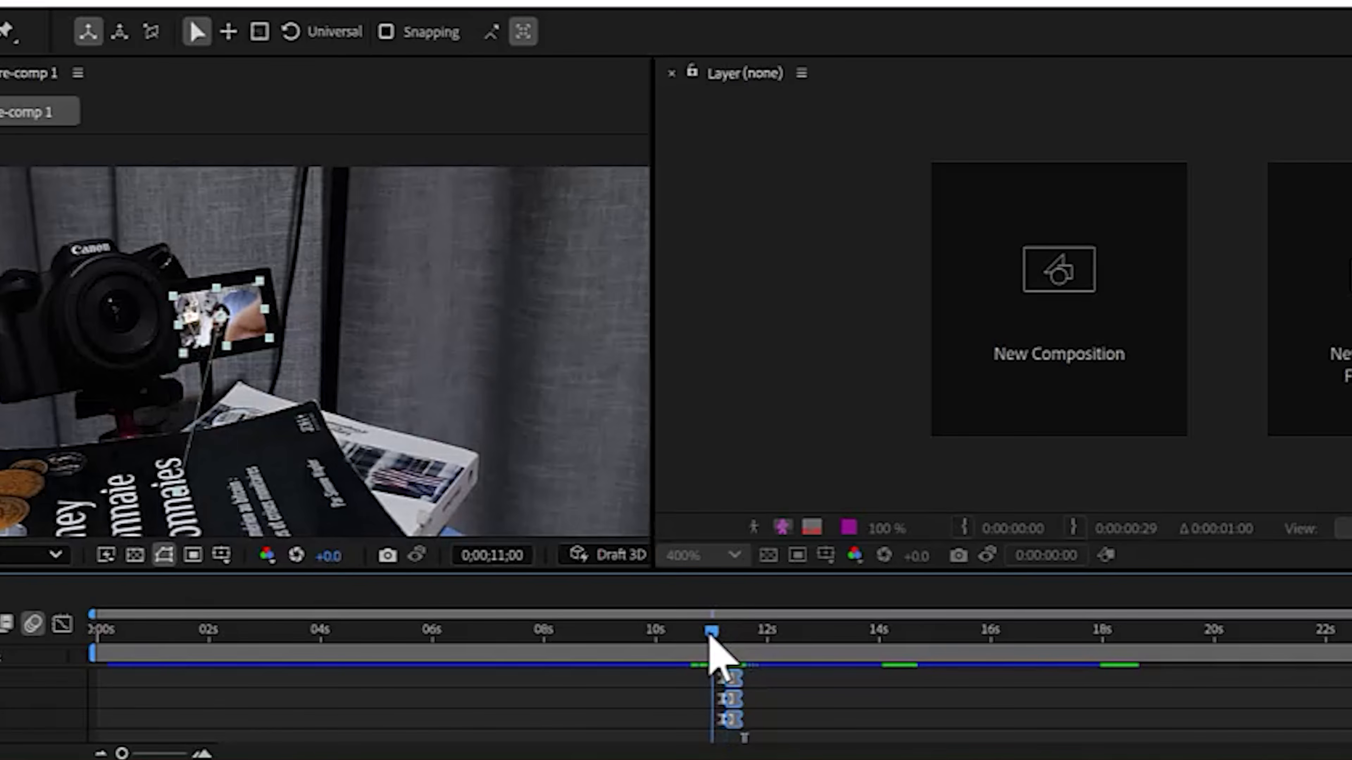
pyautogui.moveTo(719, 637); pyautogui.dragTo(757, 641)
pyautogui.scroll(-2, 825, 708)
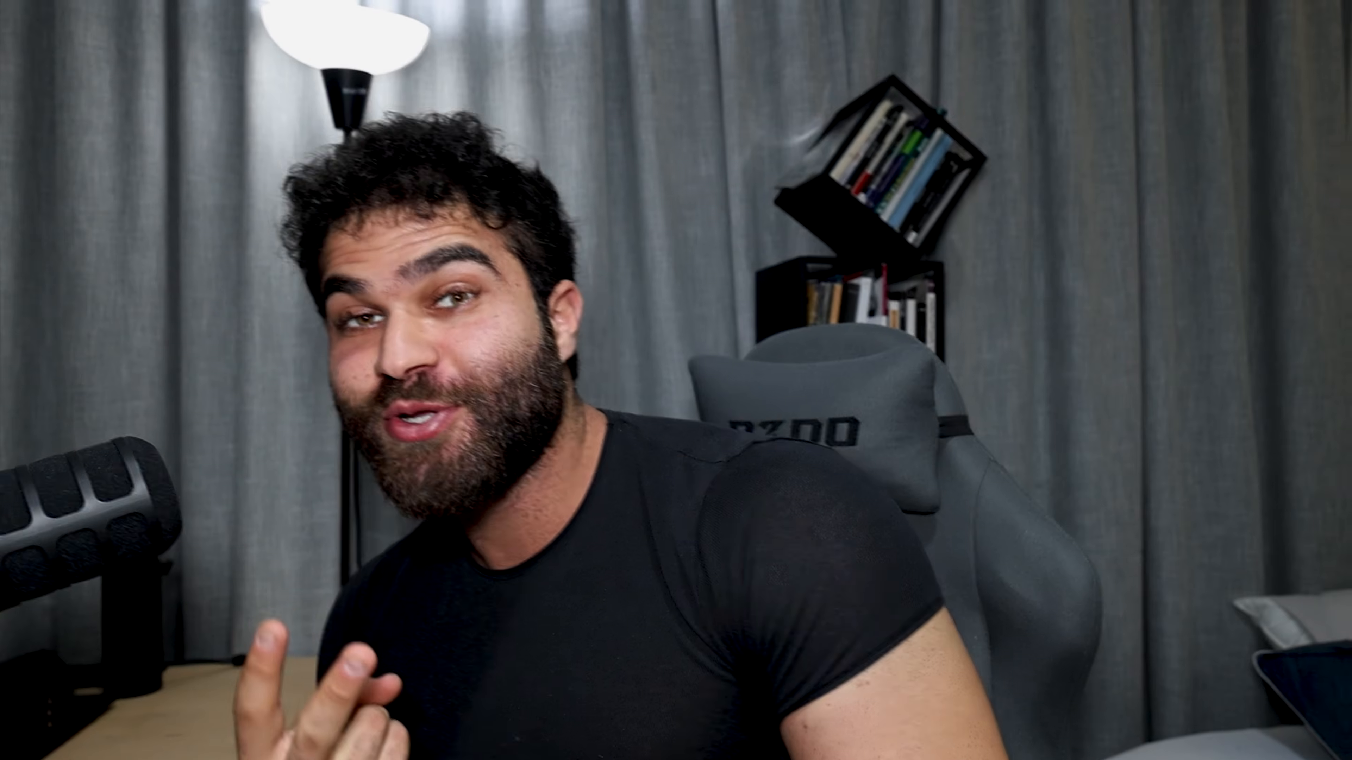